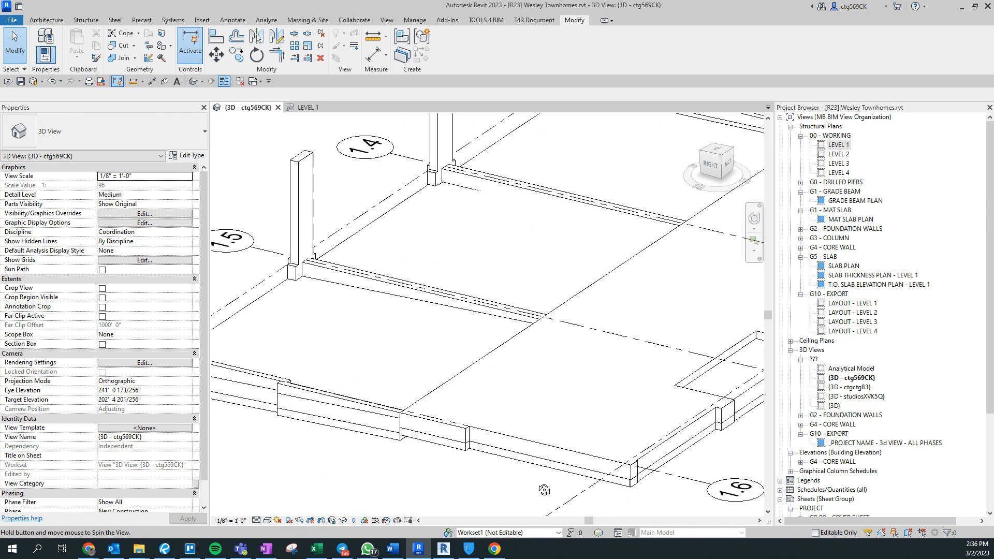
scroll(549, 453, "up", 3)
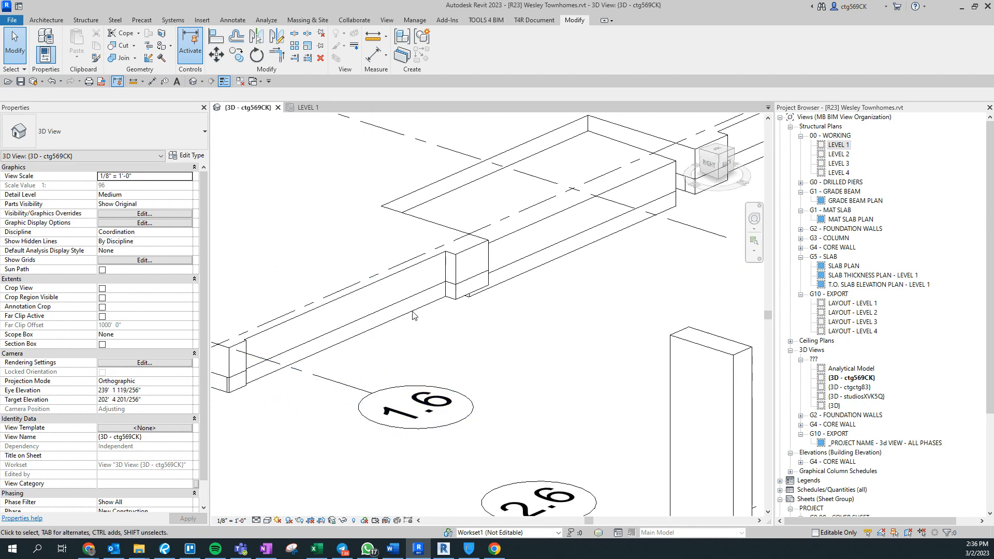
scroll(361, 353, "down", 5)
scroll(444, 341, "up", 3)
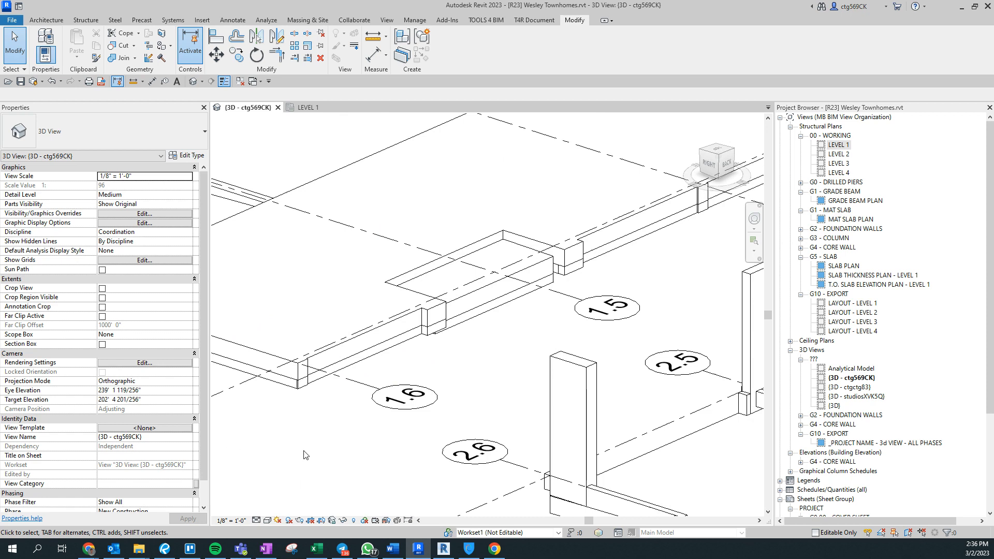
scroll(310, 432, "up", 3)
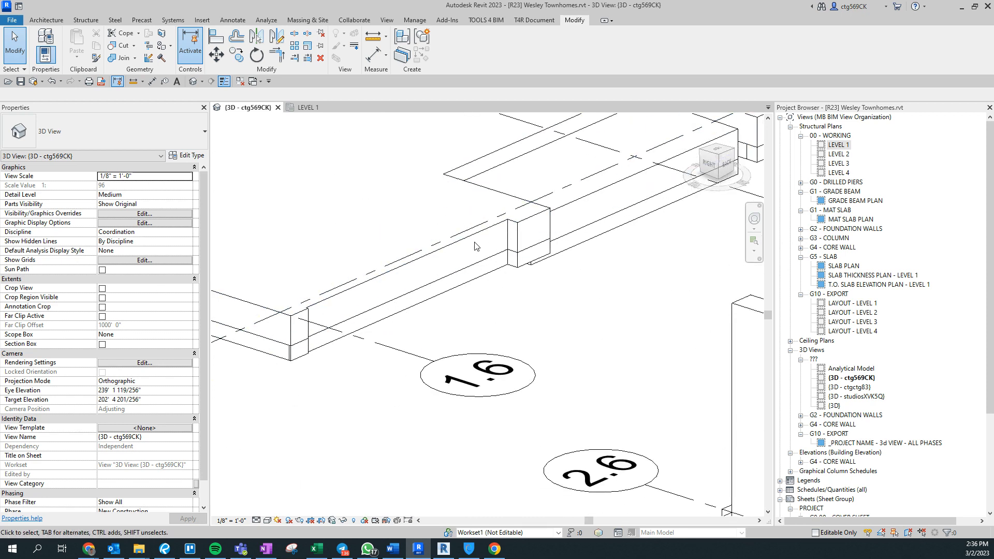
Step: Switch to Revu and examine the foundation edge sections on page 21 of Structural_2022.08.31, including sections 5, 4 and 3
left_click(174, 548)
scroll(47, 393, "down", 3)
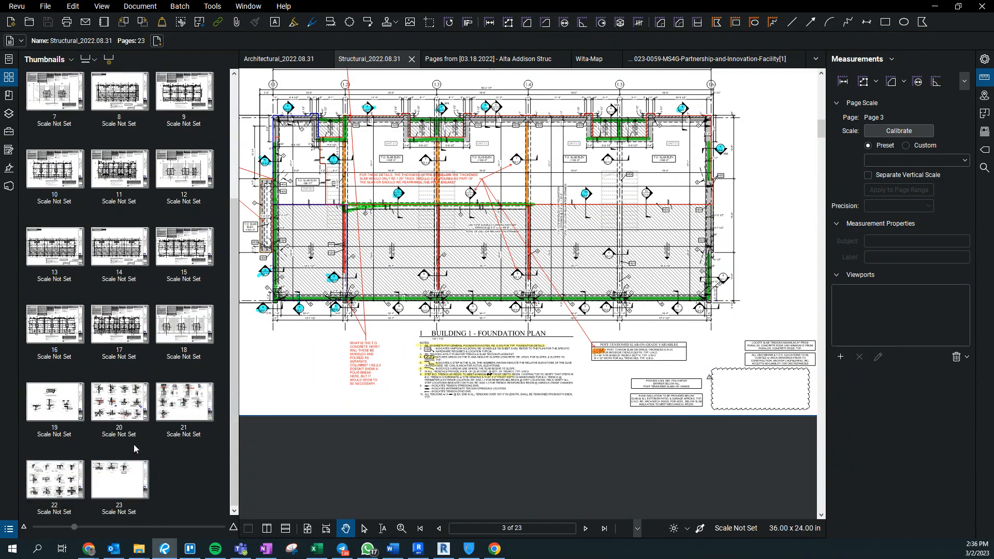
left_click(49, 489)
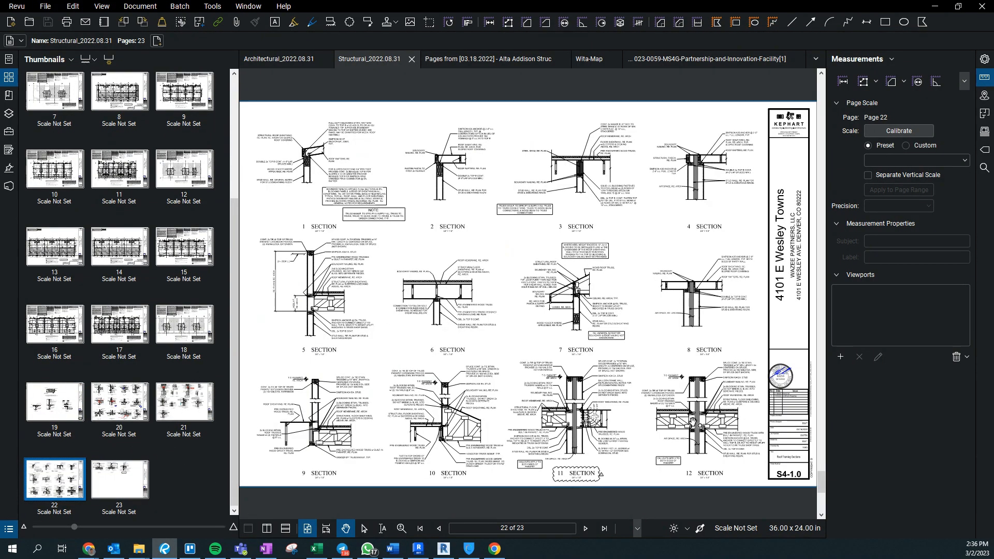
left_click(184, 401)
scroll(516, 309, "up", 5)
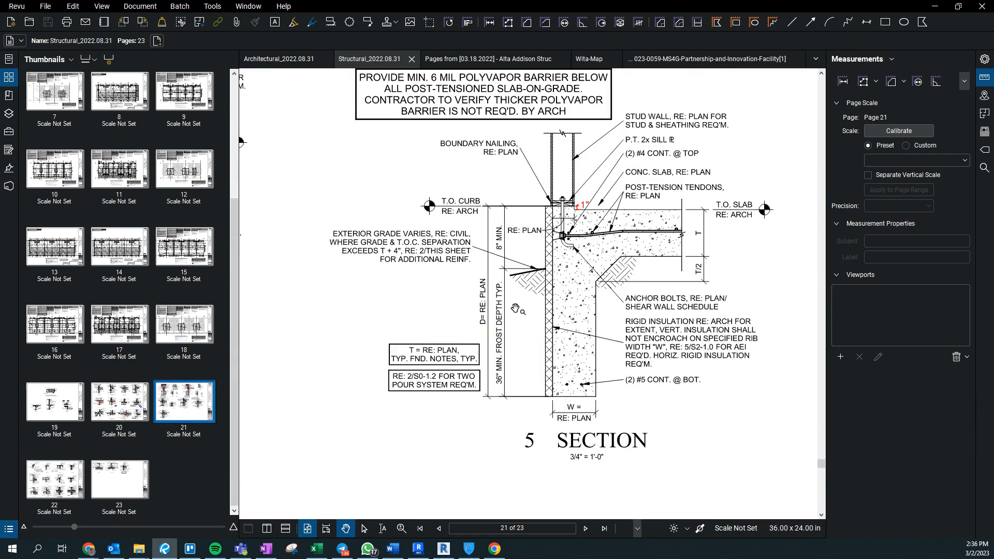
left_click_drag(515, 309, 815, 313)
left_click_drag(448, 326, 713, 328)
left_click_drag(644, 313, 612, 366)
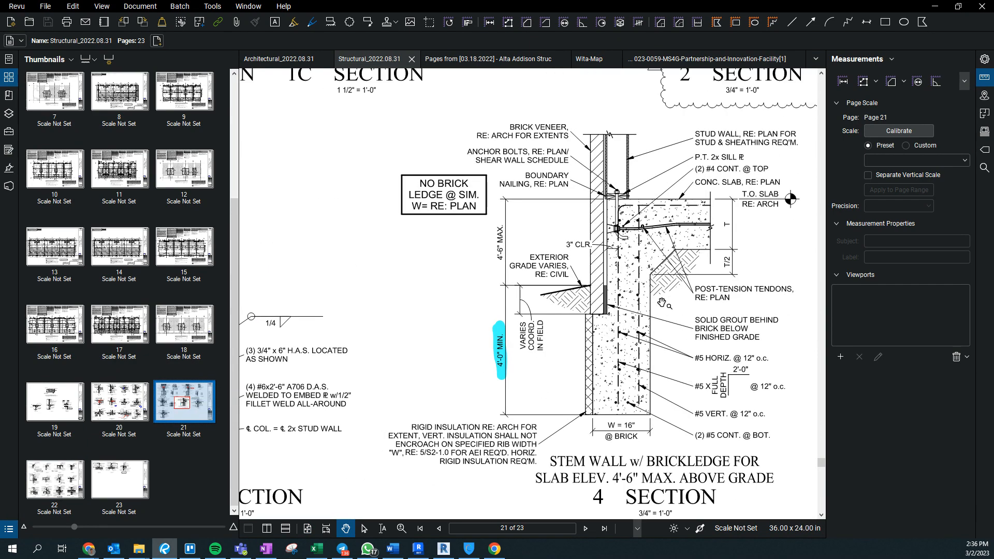
scroll(582, 347, "down", 4)
left_click_drag(328, 366, 529, 352)
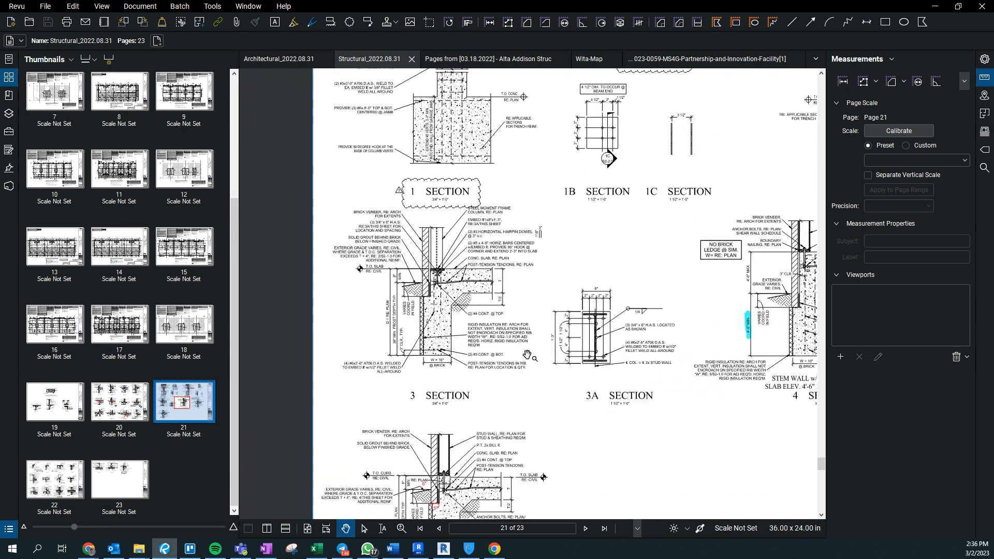
scroll(422, 303, "up", 5)
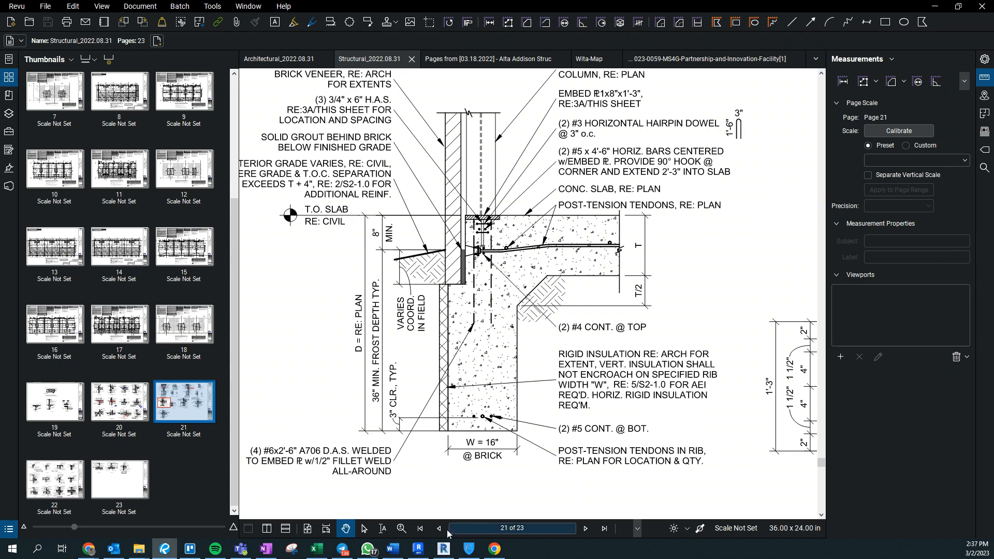
Step: Switch back to Revit, open the LEVEL 1 structural plan and examine the building's exterior side edge near the curb
left_click(419, 550)
scroll(632, 414, "down", 3)
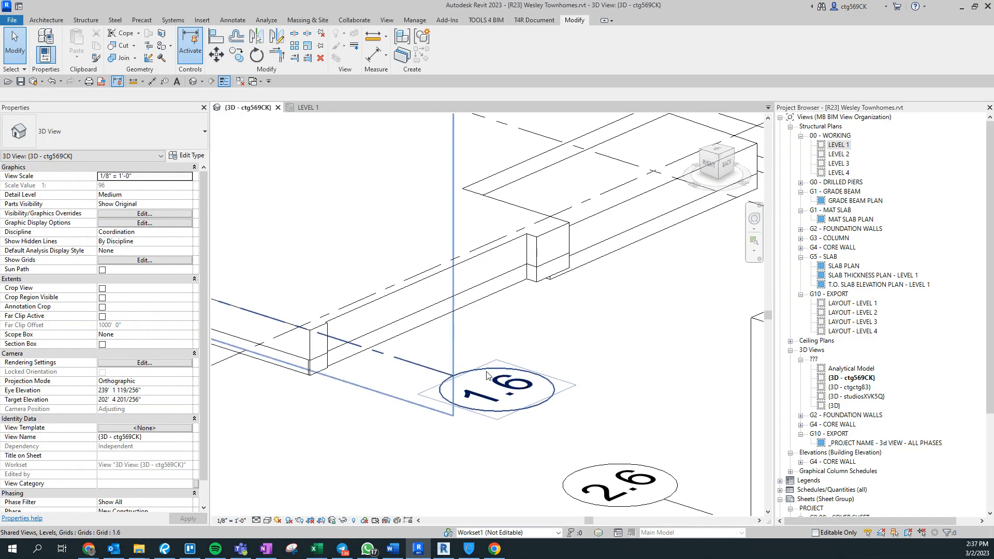
scroll(631, 414, "up", 3)
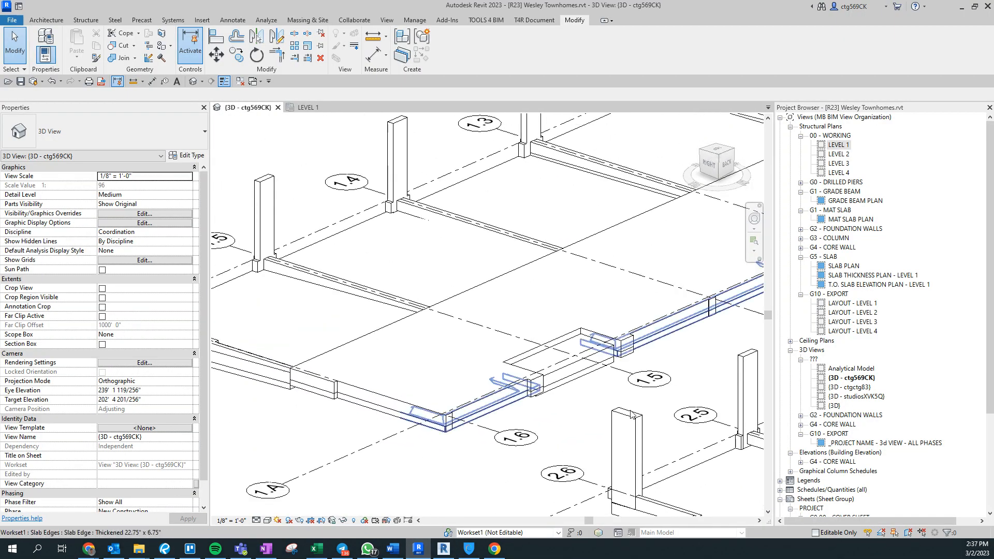
double_click(845, 145)
left_click(466, 286)
middle_click_drag(305, 423, 332, 410)
middle_click_drag(356, 276, 514, 318)
scroll(369, 308, "up", 2)
middle_click_drag(369, 308, 294, 305)
scroll(366, 410, "up", 2)
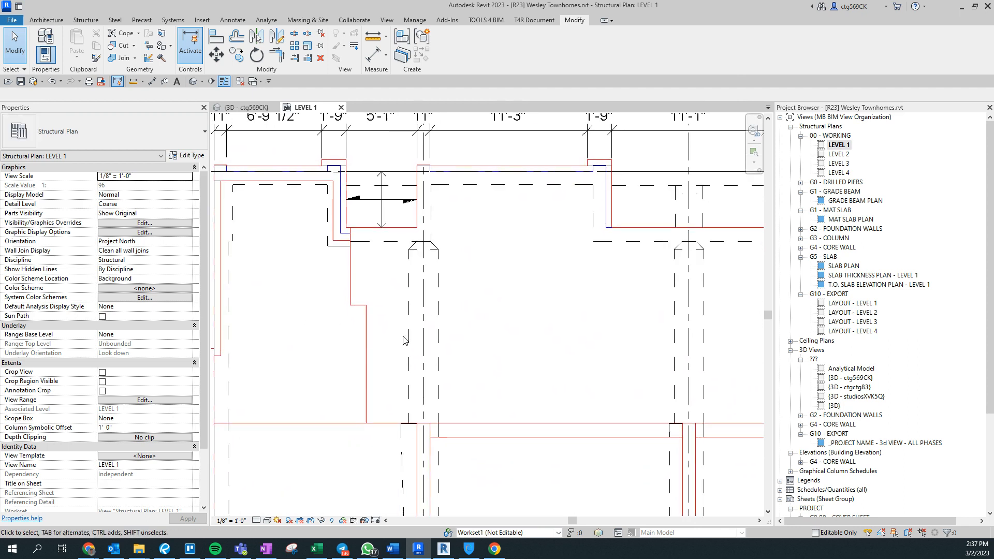
middle_click_drag(303, 267, 326, 254)
middle_click_drag(330, 320, 341, 315)
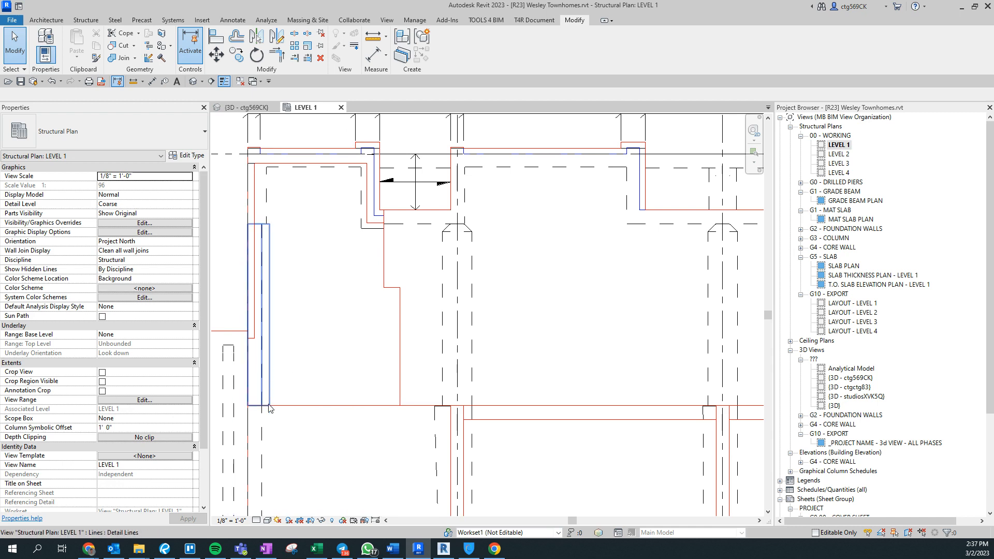
scroll(263, 388, "up", 1)
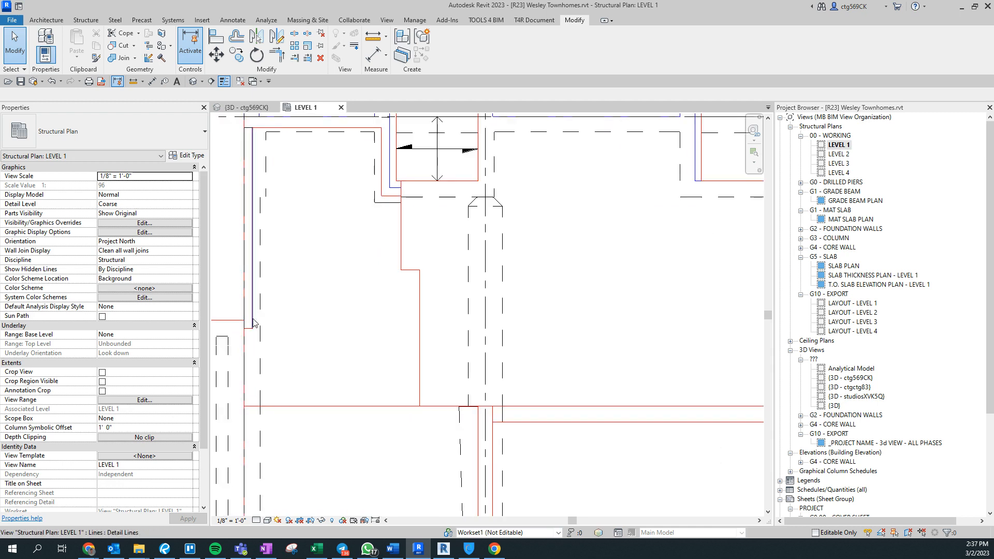
left_click(270, 358)
middle_click_drag(325, 315, 425, 344)
left_click(424, 344)
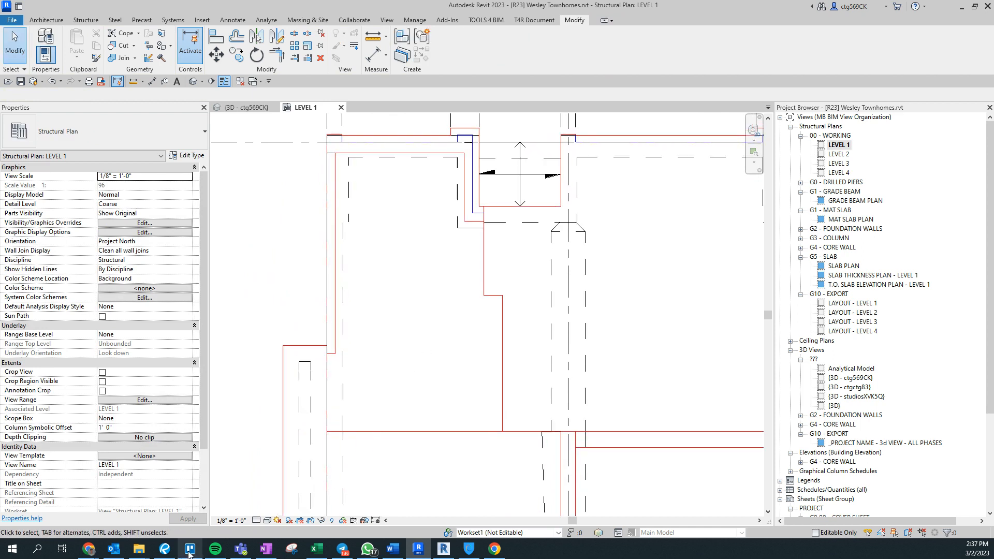
Step: Start a structural wall and choose the Exterior - 10" Concrete basic wall type
middle_click_drag(391, 371, 393, 382)
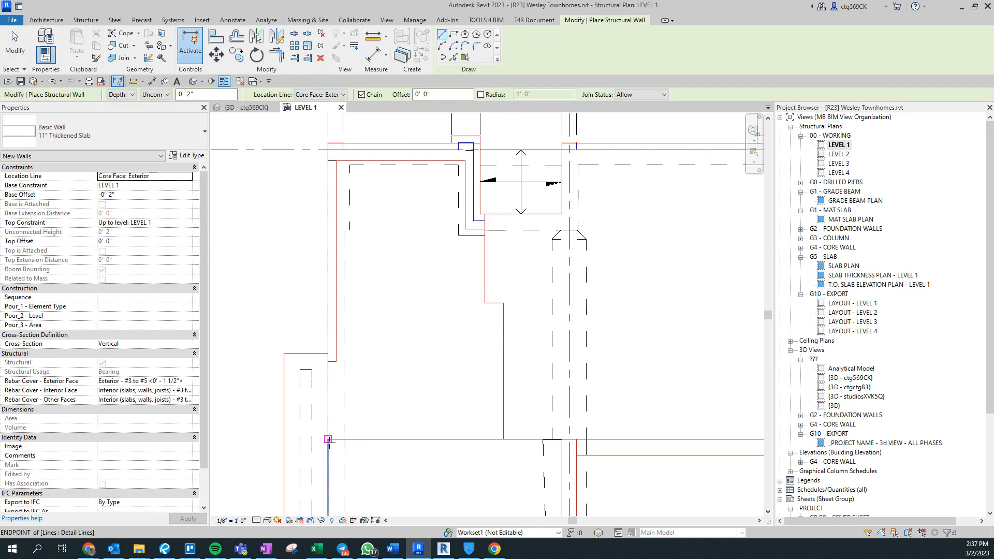
left_click(98, 130)
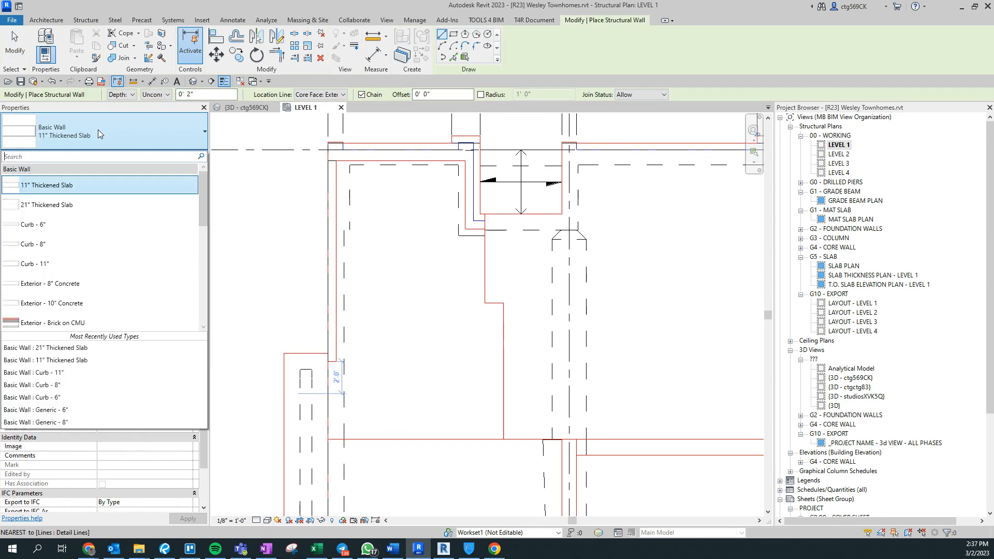
scroll(82, 243, "down", 3)
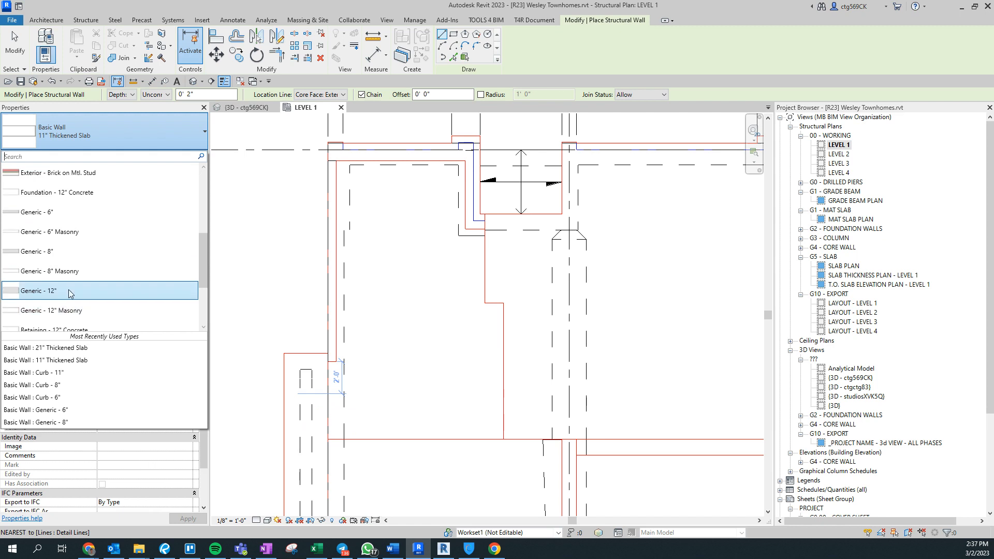
scroll(88, 275, "up", 3)
scroll(83, 228, "down", 5)
scroll(83, 226, "up", 1)
left_click(83, 270)
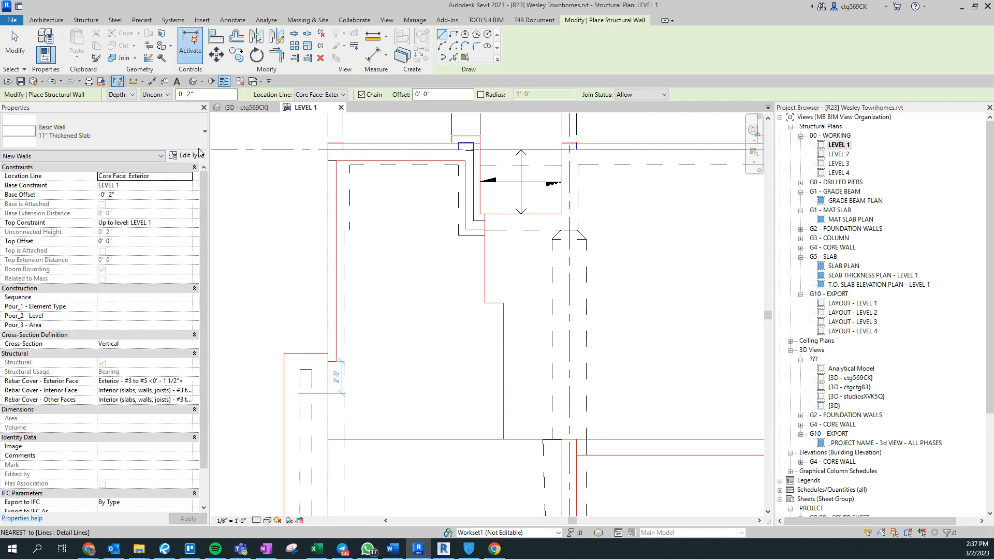
left_click(62, 133)
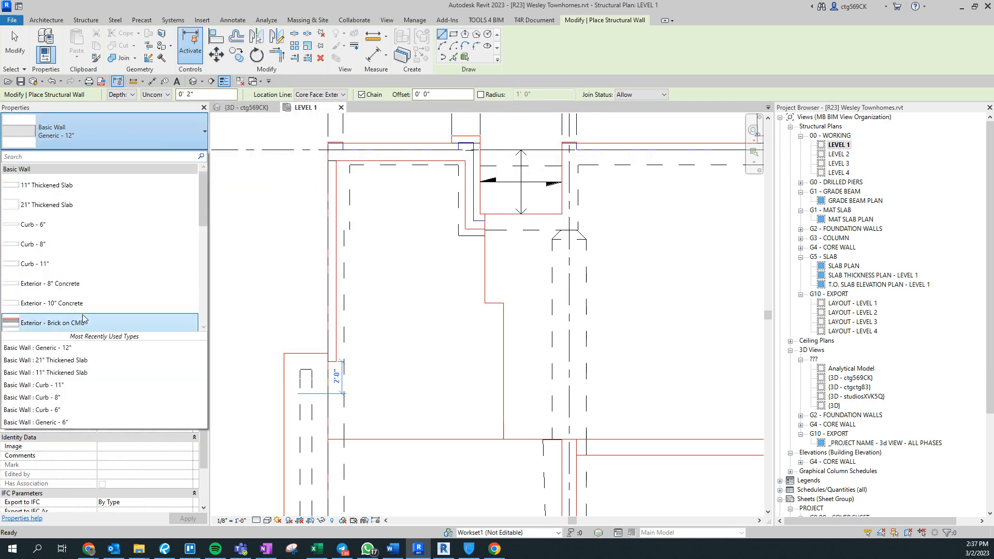
Step: Duplicate the Exterior - 10" Concrete wall type under the name 12" Rib
left_click(185, 155)
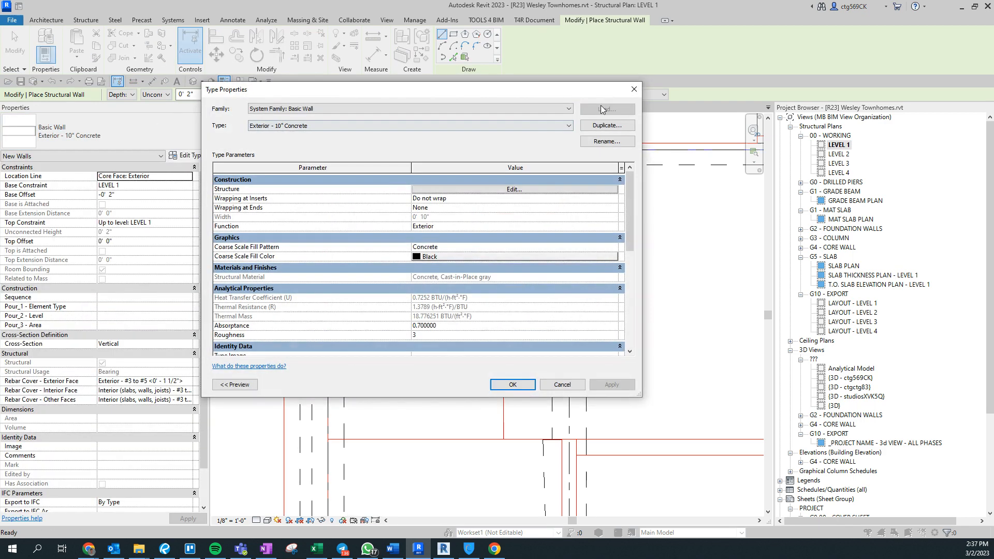
left_click(623, 126)
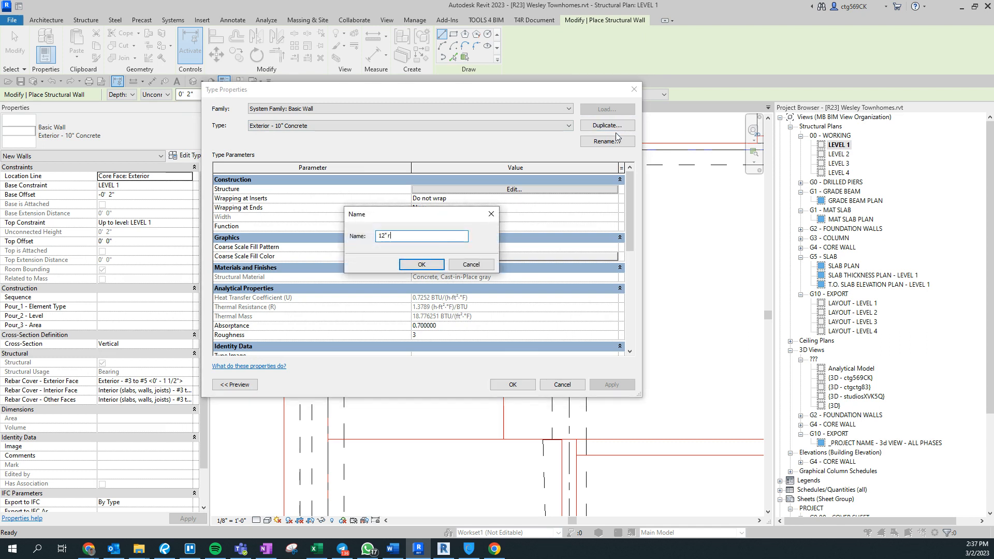
type("12\" Rib")
key("Return")
Step: Set the structure layer of the 12" Rib type to a thickness of 1' 0" and accept the type properties
left_click(468, 190)
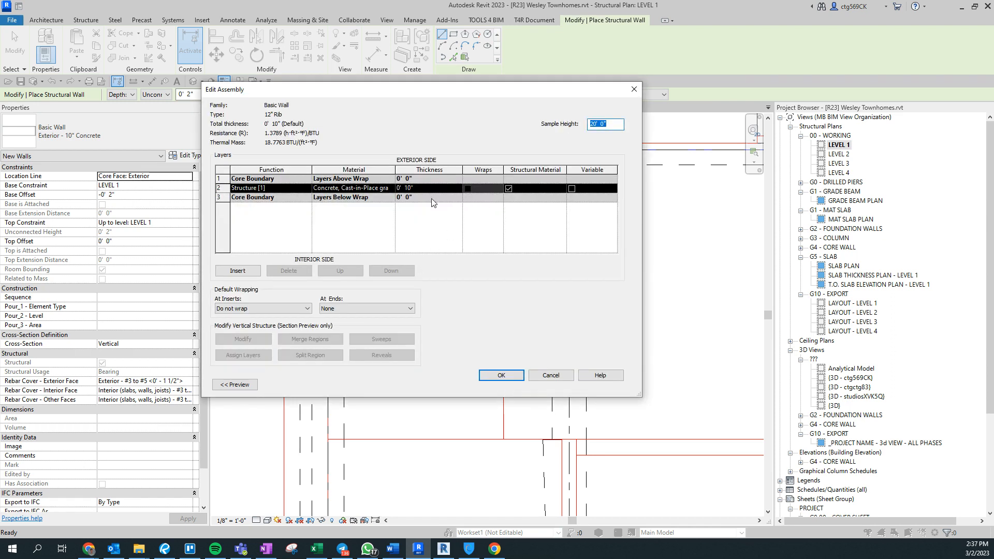
left_click(423, 189)
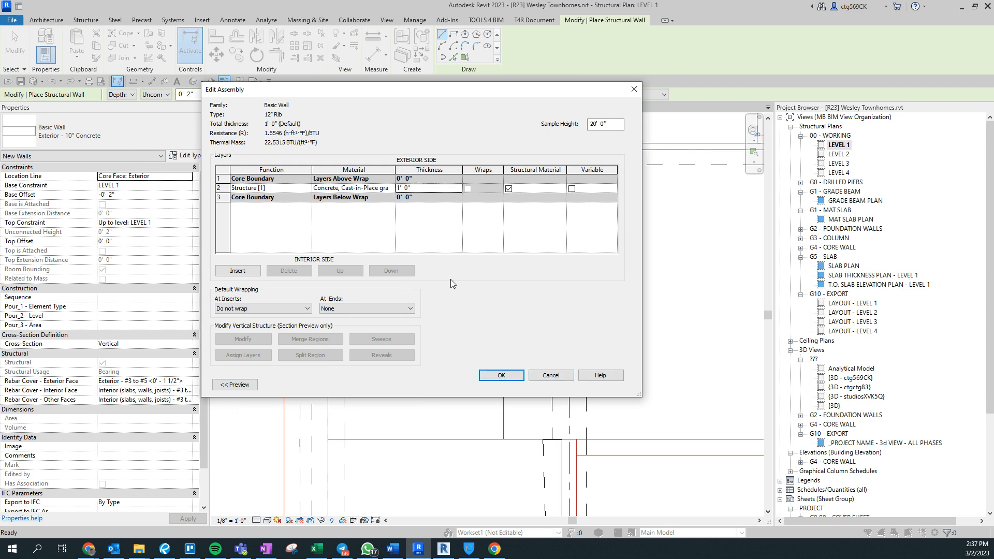
left_click(498, 375)
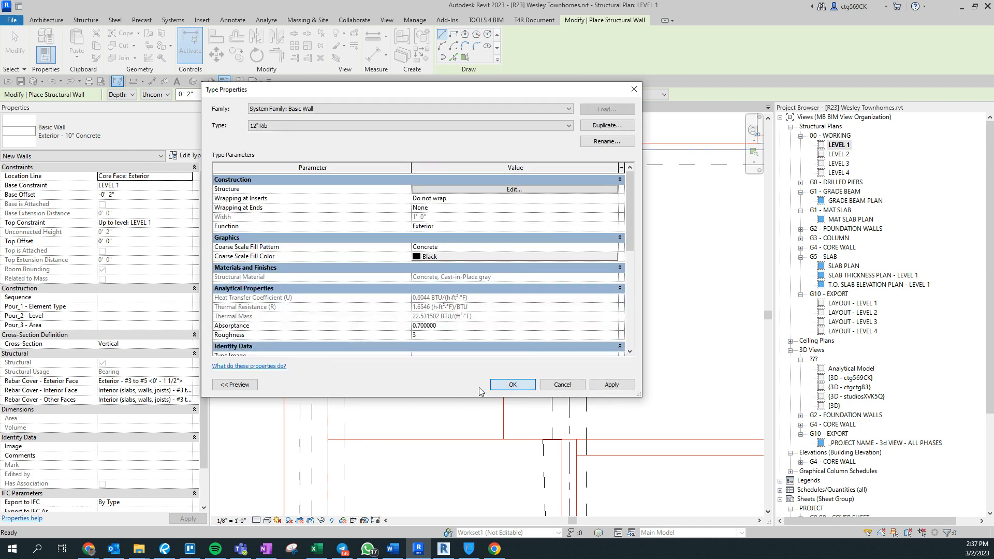
left_click(492, 390)
Step: Draw a 12" Rib wall about 13' long along the exterior side edge, from the cross slab line up toward the corner
left_click(328, 439)
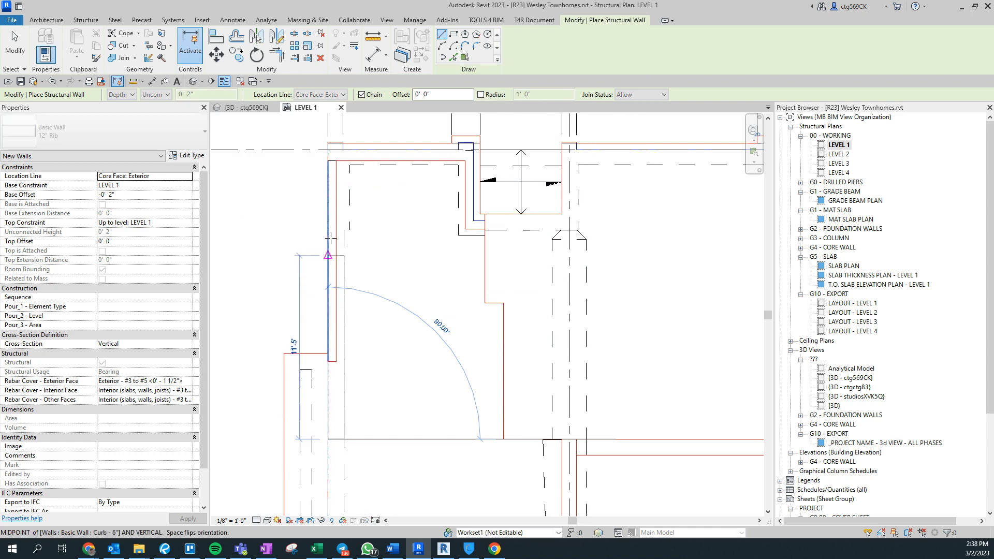
left_click(328, 230)
key("Escape")
key("Escape")
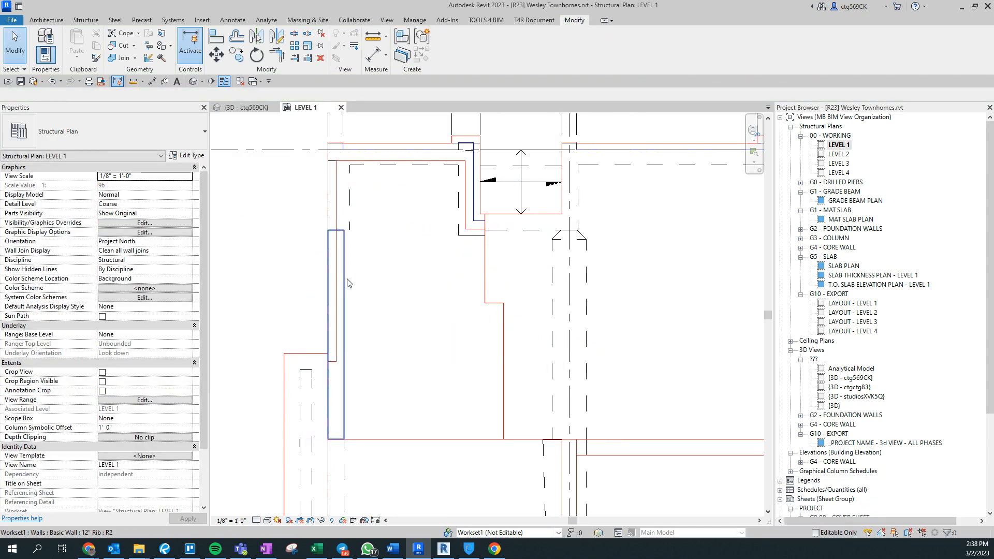
Step: Select the new rib wall, show it in the 3D view and stretch its base down below the slab edge
left_click(337, 274)
key("ctrl+Tab")
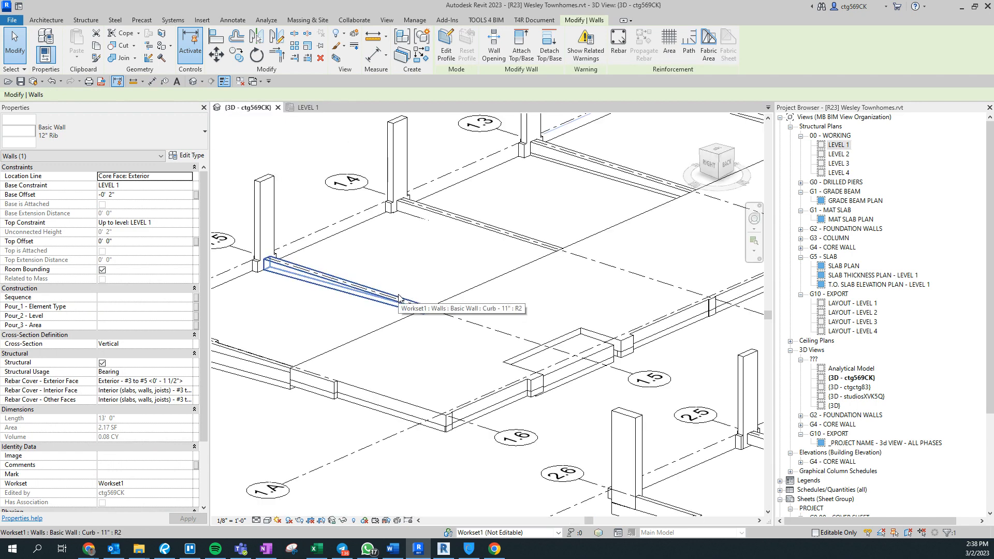
scroll(342, 386, "down", 2)
middle_click_drag(342, 385, 426, 303, "shift")
scroll(666, 271, "up", 6)
scroll(665, 271, "up", 1)
left_click_drag(474, 244, 469, 407)
Step: Align the top of the rib wall with the underside of the slab
middle_click_drag(350, 392, 412, 393)
key("a")
key("l")
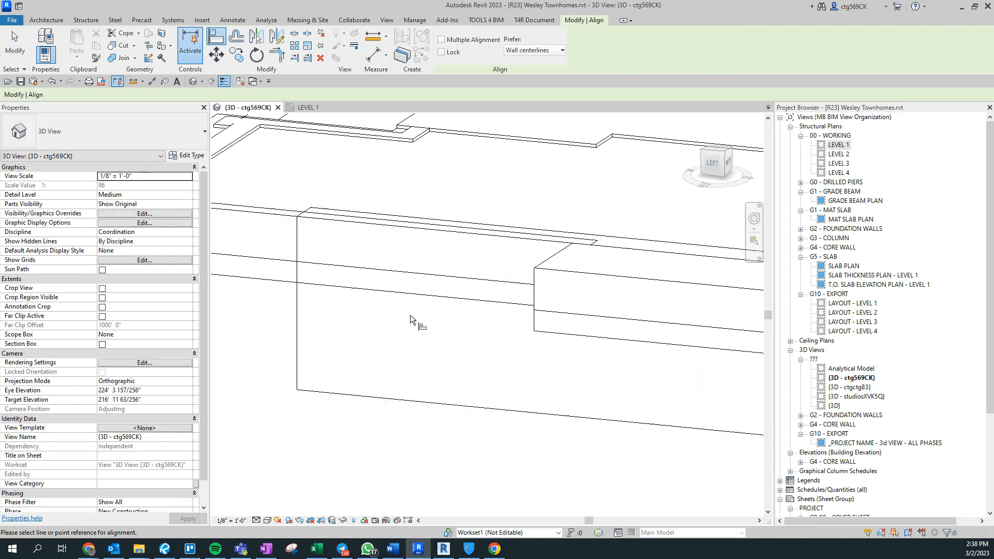
left_click(418, 296)
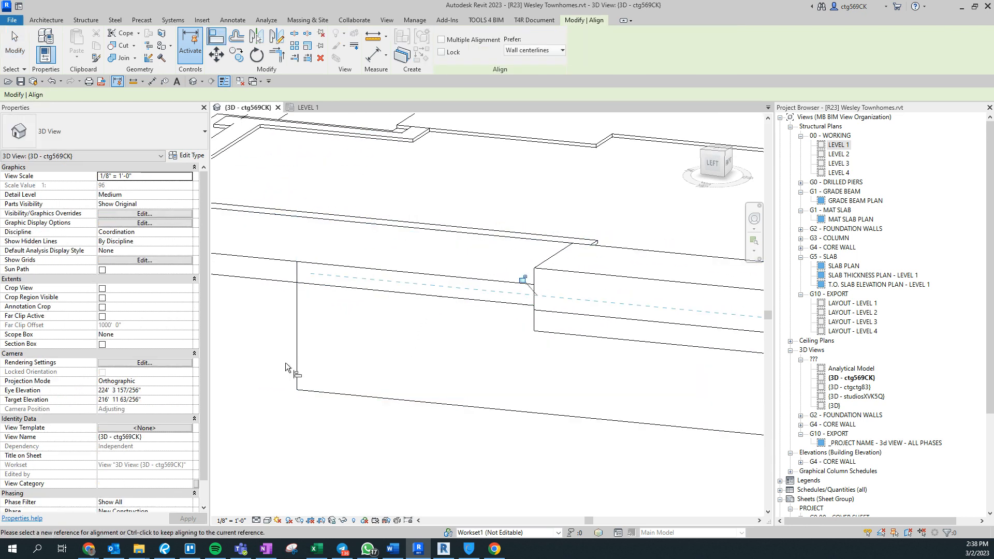
Step: Switch to Revu and examine the post-tensioned slab-on-grade variables for trench depth and width on the page 3 foundation plan
left_click(165, 549)
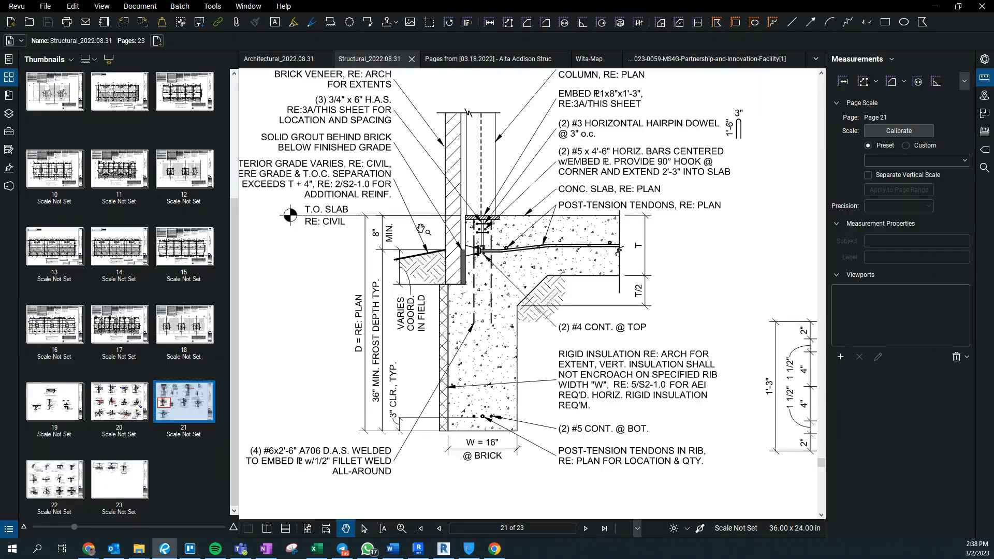
scroll(417, 226, "down", 5)
scroll(222, 99, "up", 3)
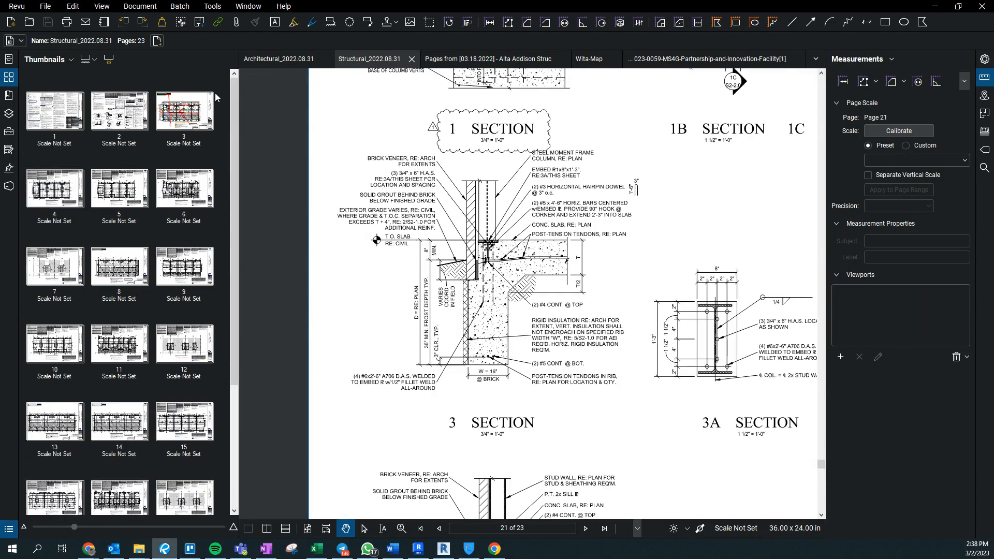
left_click(174, 124)
scroll(507, 337, "down", 3)
scroll(473, 228, "up", 6)
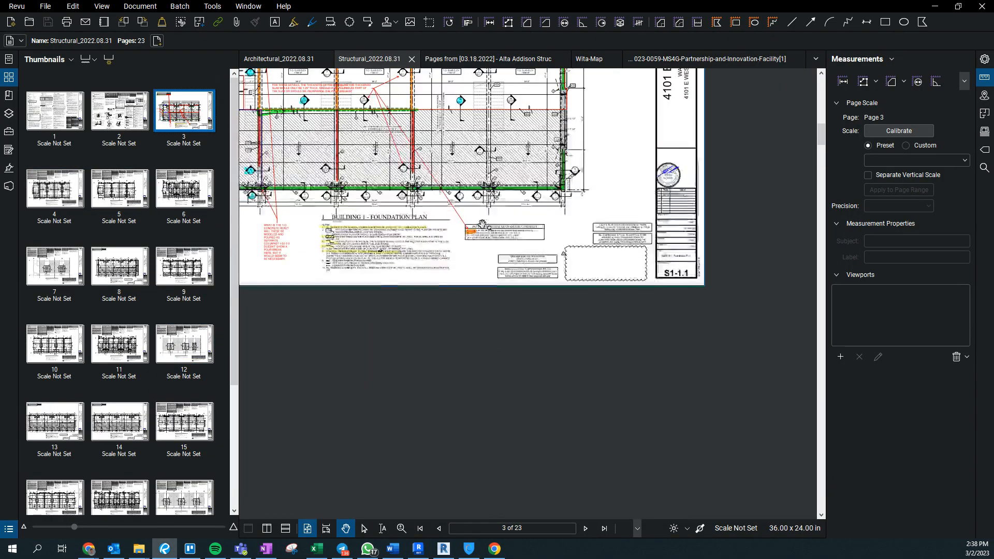
scroll(451, 252, "up", 3)
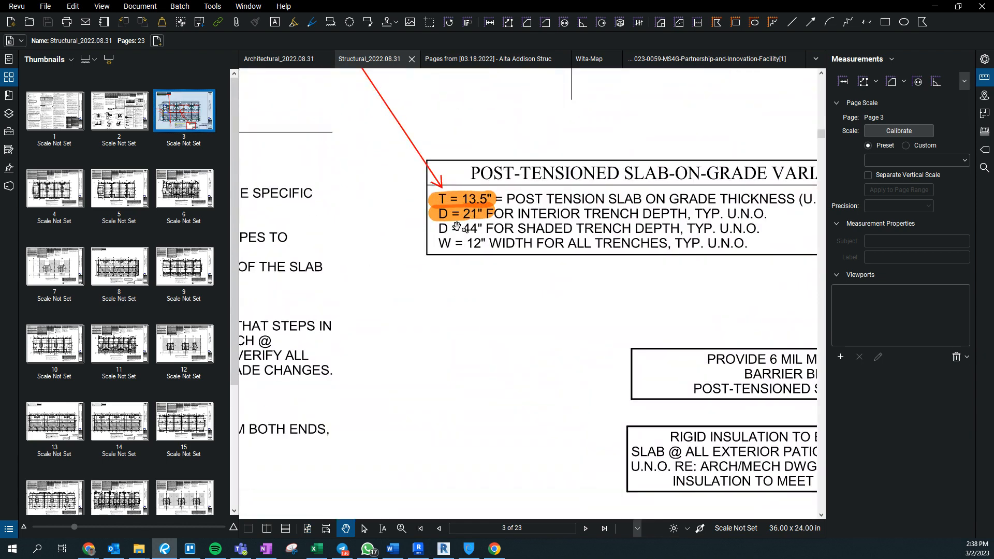
scroll(500, 231, "down", 2)
left_click_drag(500, 231, 518, 372)
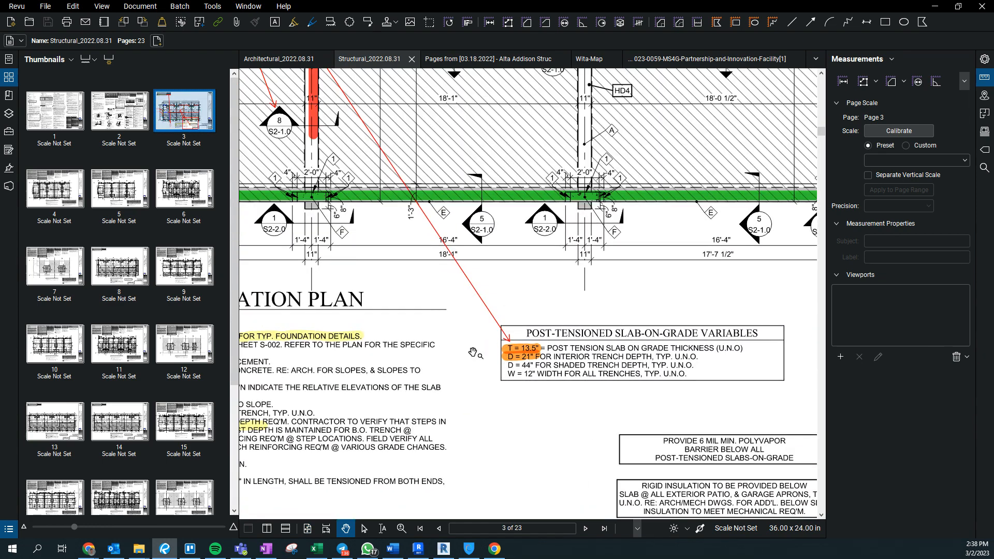
Step: Examine the trench depth and slab thickness dimensions of foundation section 6 on page 20 of the structural drawings
scroll(88, 423, "down", 5)
left_click(183, 417)
scroll(591, 356, "down", 2)
left_click_drag(516, 223, 510, 304)
left_click_drag(396, 304, 558, 315)
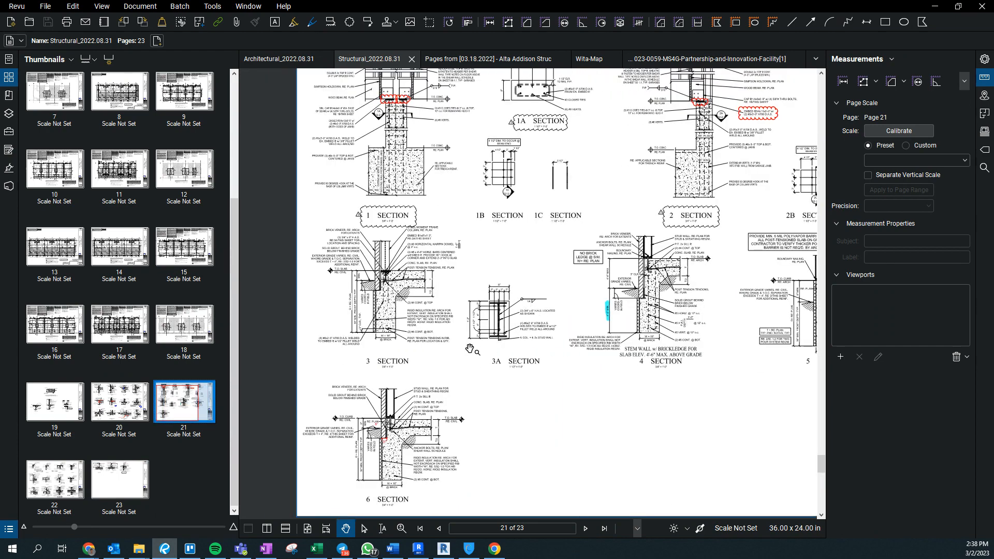
left_click(119, 402)
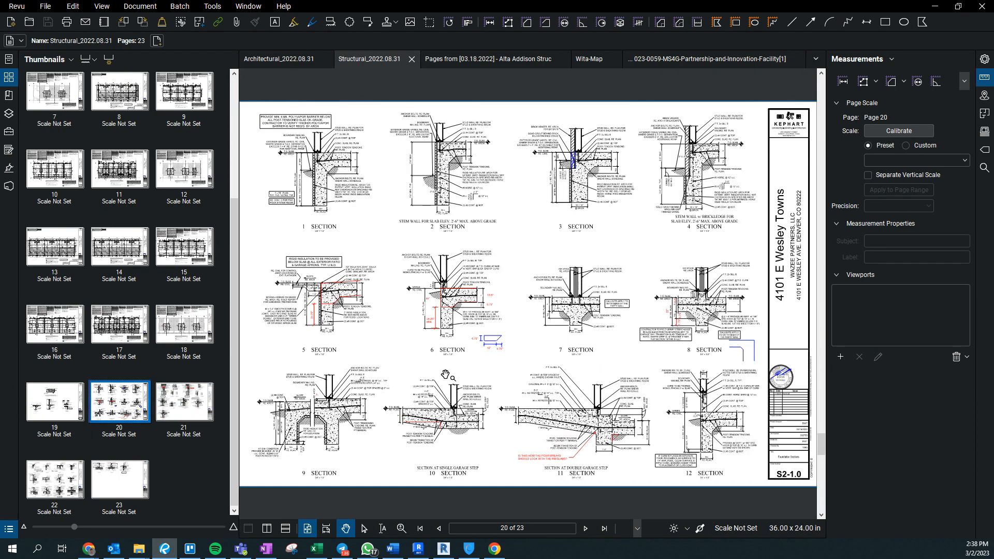
scroll(293, 304, "up", 5)
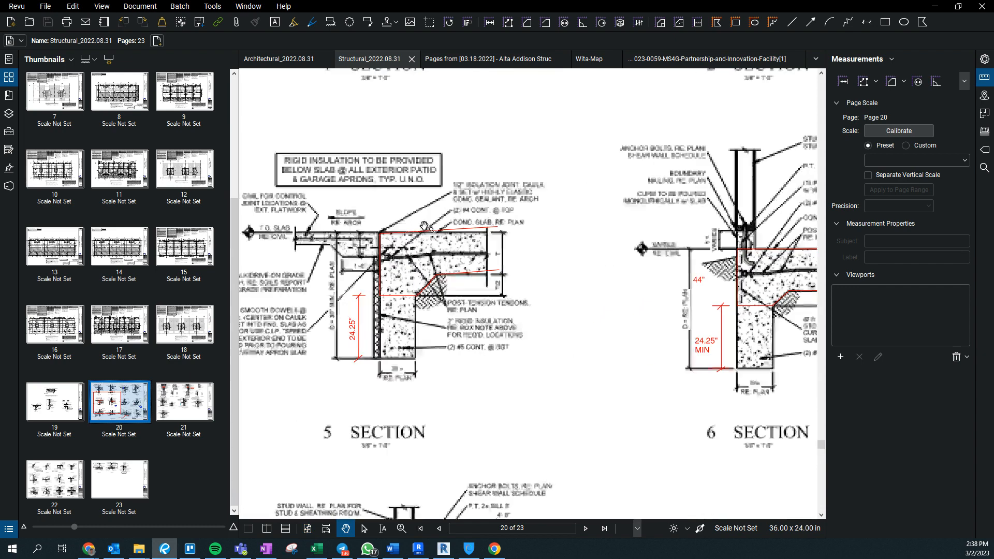
left_click_drag(734, 258, 518, 256)
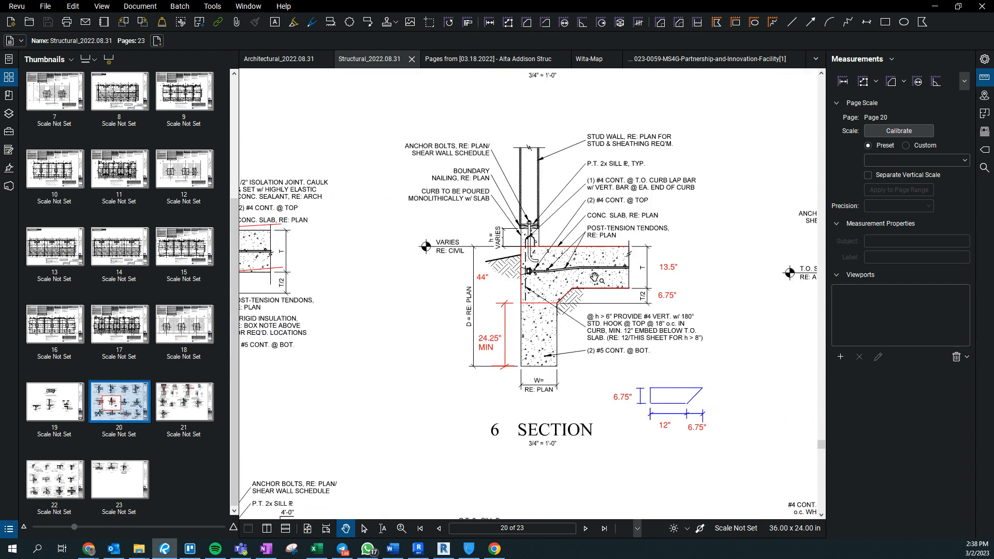
scroll(650, 243, "up", 1)
left_click_drag(540, 228, 453, 224)
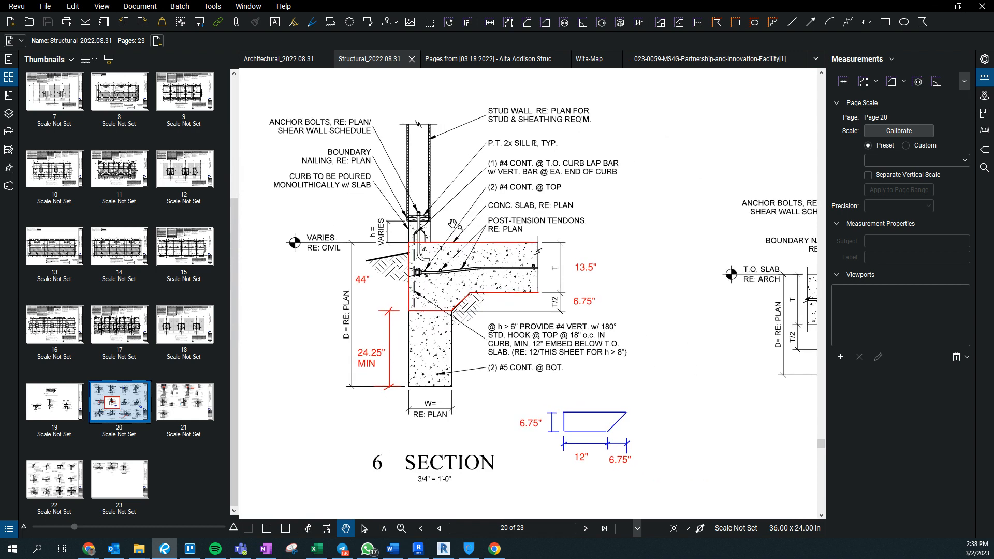
scroll(317, 386, "up", 1)
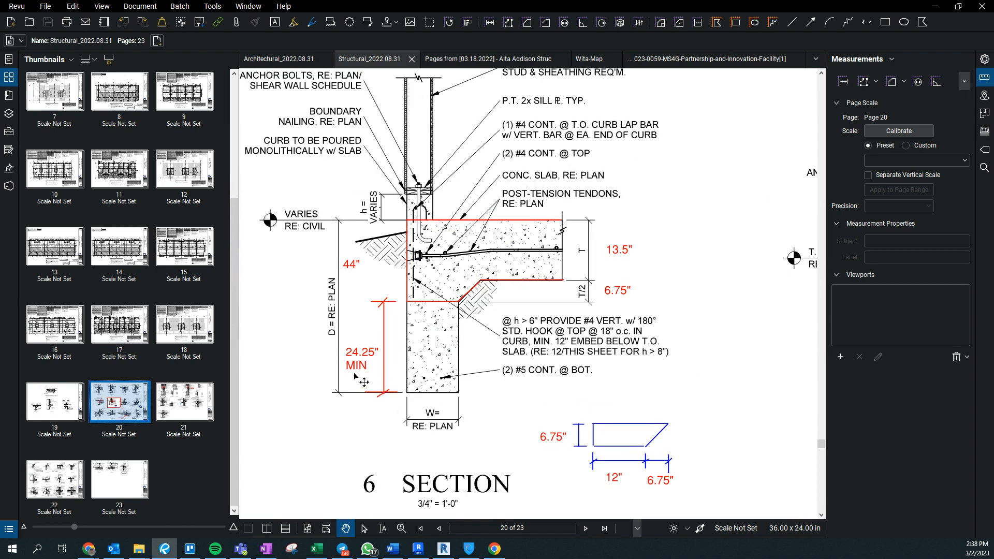
Step: Switch to Revit and set the selected rib wall's base offset with the formula =-1' 9 1/4"-24.25"
left_click(418, 550)
left_click(298, 358)
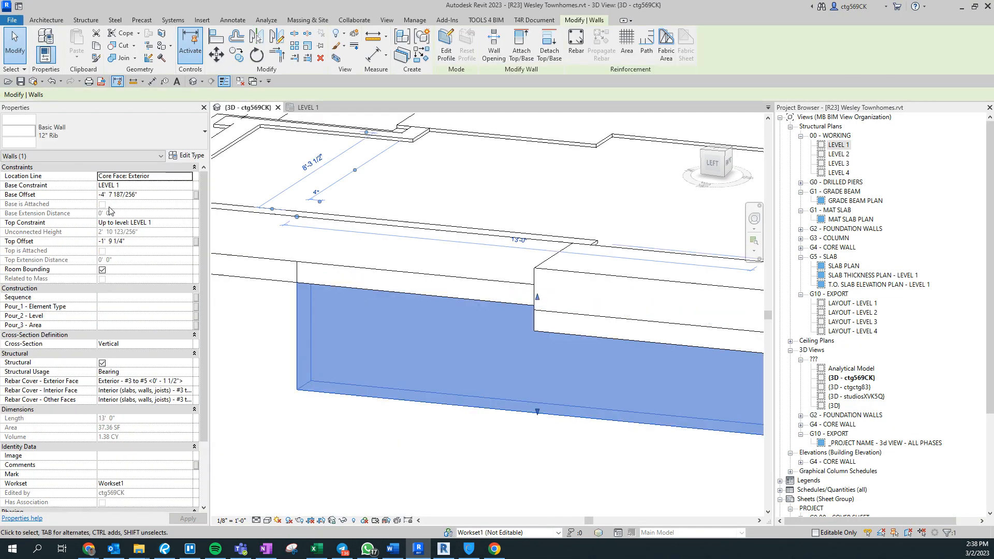
left_click(153, 243)
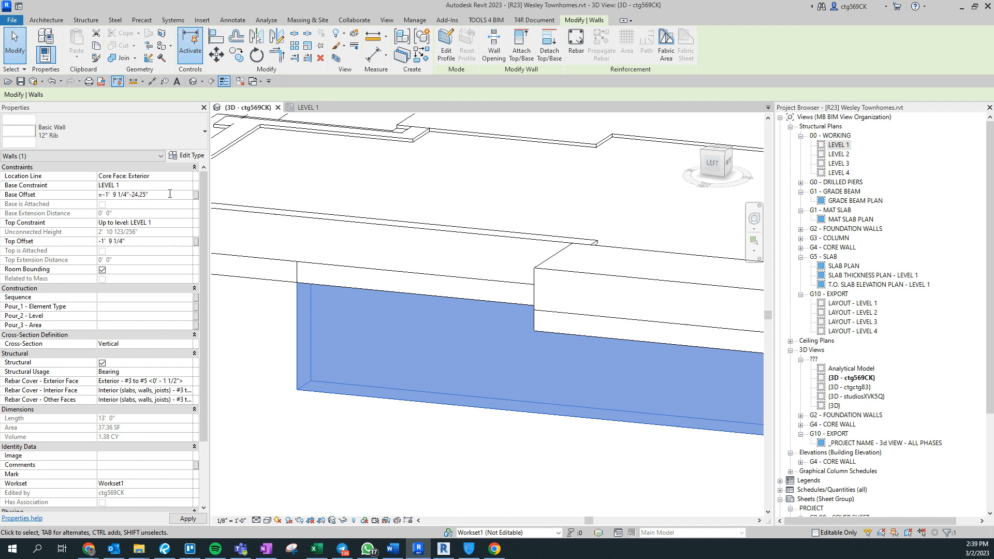
key("Return")
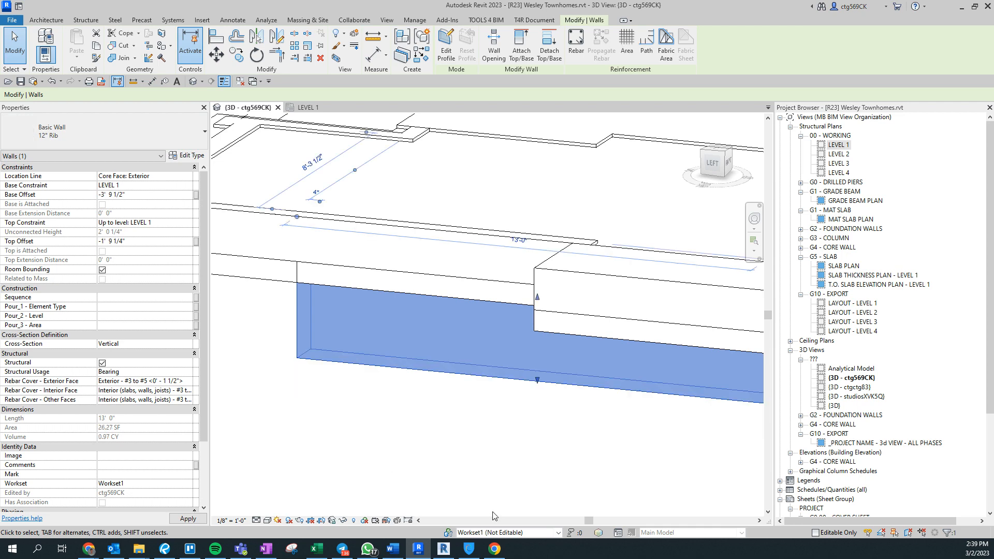
left_click(165, 549)
left_click(165, 552)
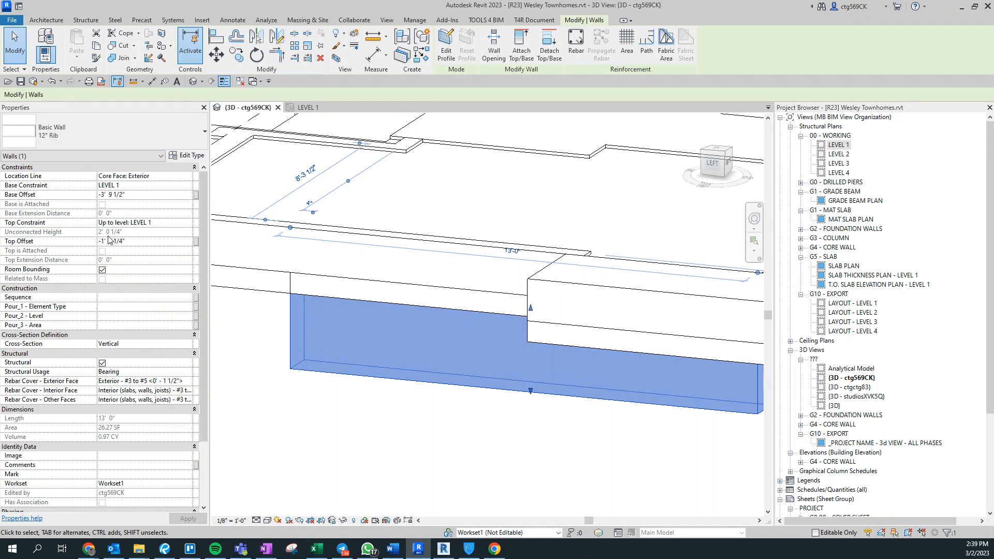
Step: Inspect the resized rib wall beneath the slab edge from both ends in the 3D view
middle_click_drag(454, 375, 365, 406)
scroll(590, 433, "down", 5)
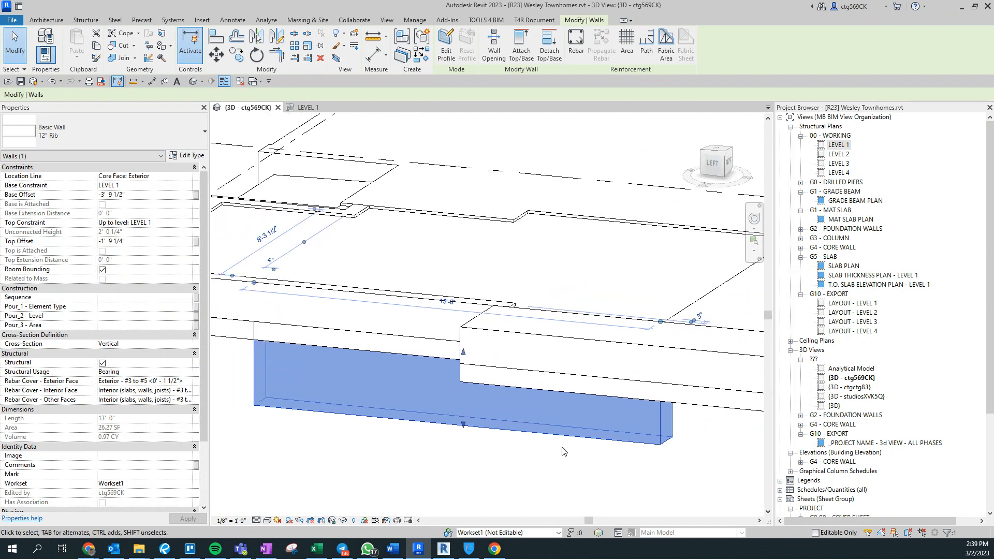
middle_click_drag(518, 465, 340, 382, "shift")
middle_click_drag(701, 460, 467, 411)
scroll(399, 344, "down", 3)
scroll(348, 296, "down", 3)
scroll(294, 412, "up", 3)
middle_click_drag(231, 371, 253, 372)
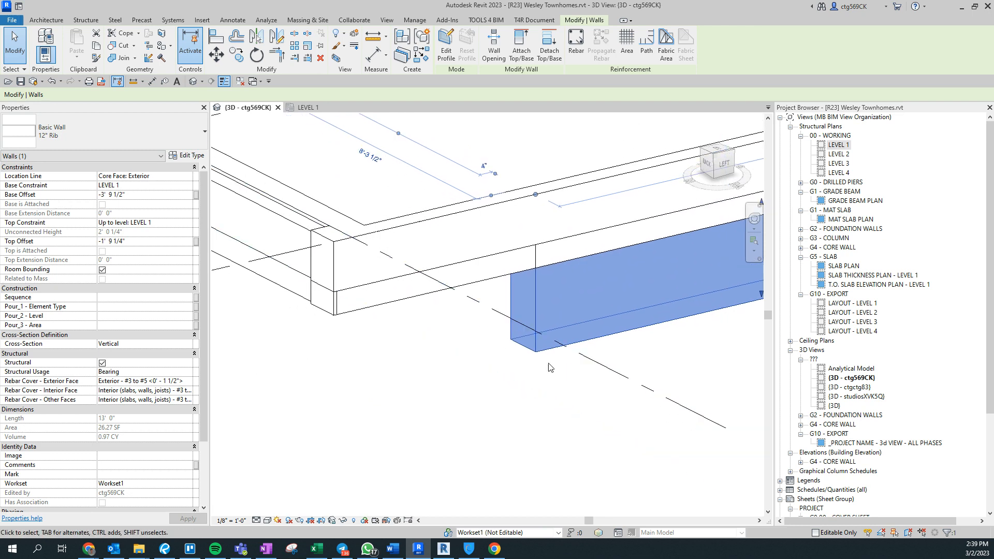
middle_click_drag(511, 386, 464, 427)
scroll(443, 362, "down", 2)
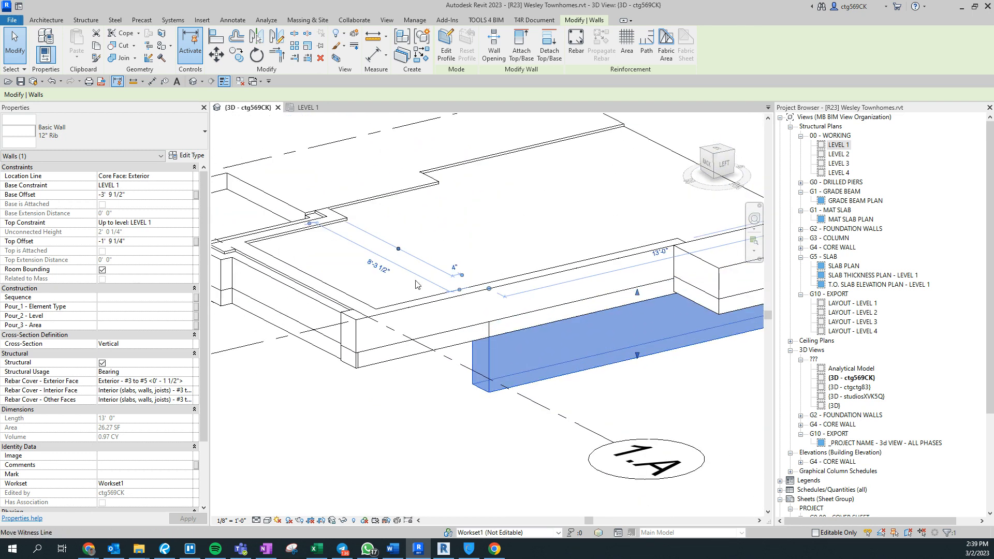
middle_click_drag(563, 270, 447, 271)
middle_click_drag(277, 402, 318, 454)
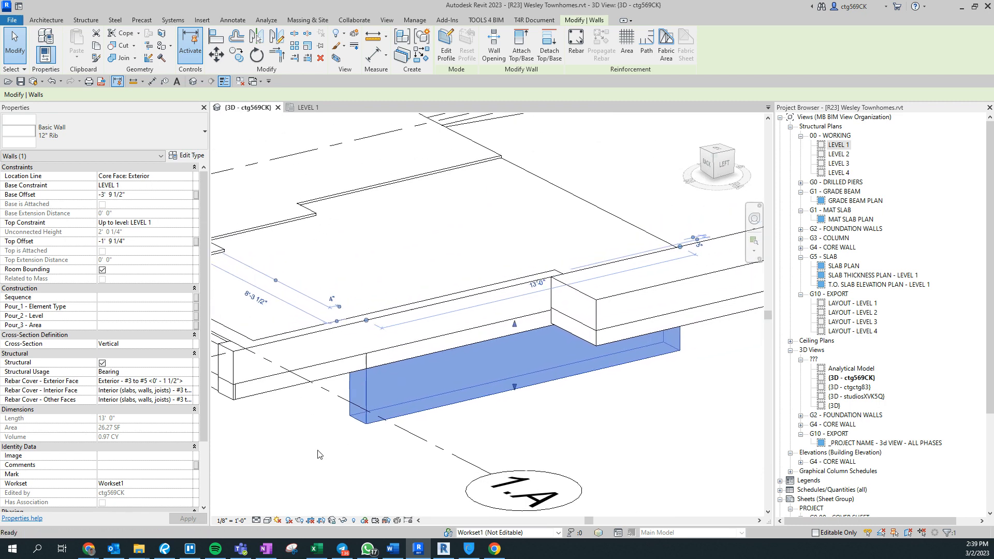
middle_click_drag(484, 383, 531, 364)
middle_click_drag(310, 417, 284, 419)
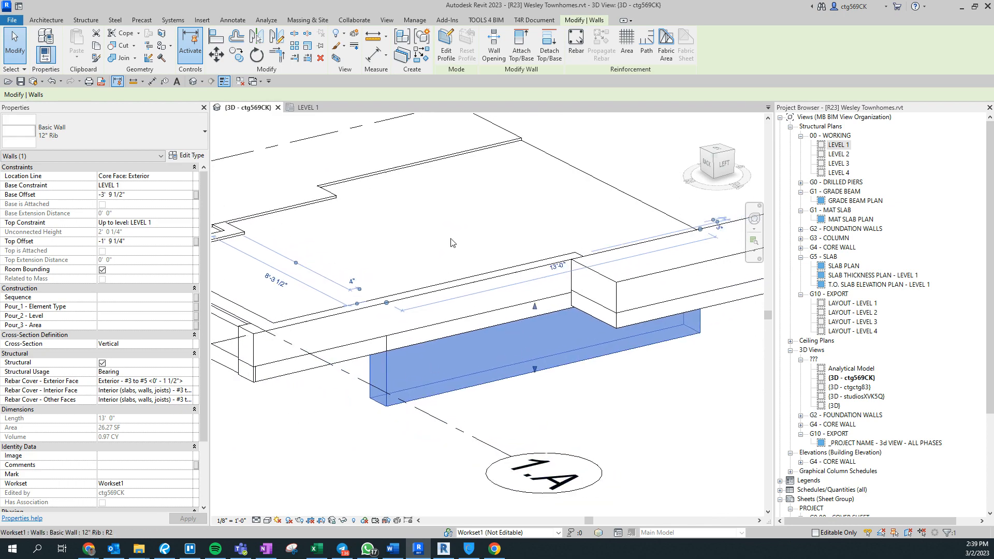
Step: Switch to Revu, examine foundation sections 8 and 12 on sheet S2-1.0, and return to Revit
left_click(166, 557)
scroll(409, 305, "down", 5)
left_click_drag(641, 347, 428, 326)
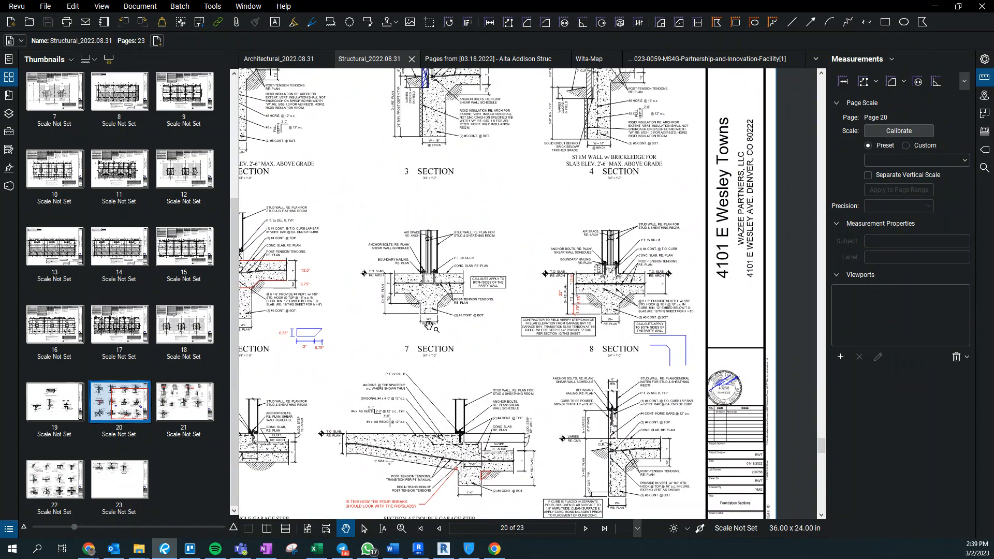
scroll(621, 284, "up", 5)
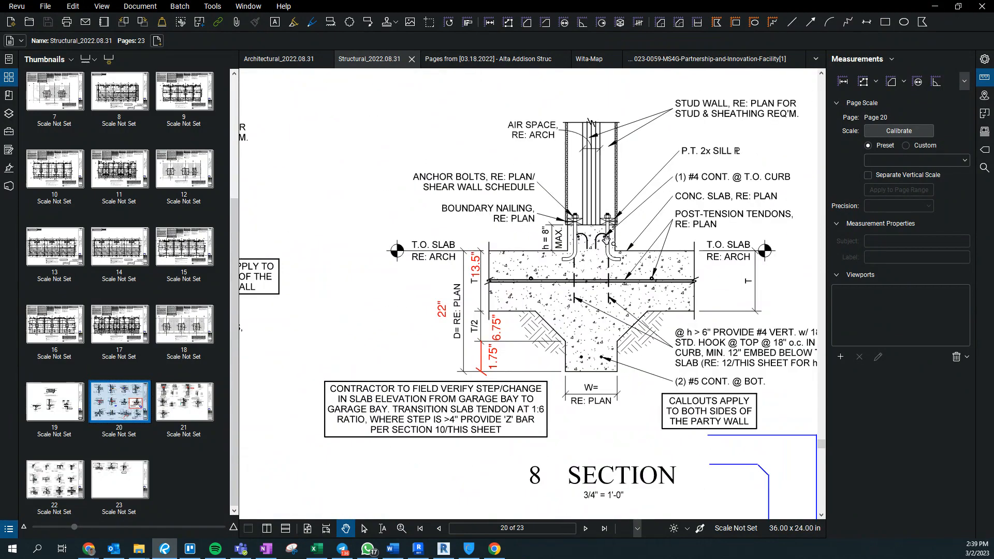
scroll(391, 239, "down", 5)
mouse_move(332, 328)
left_mouse_down()
mouse_move(409, 319)
mouse_move(601, 342)
mouse_move(326, 259)
left_mouse_up()
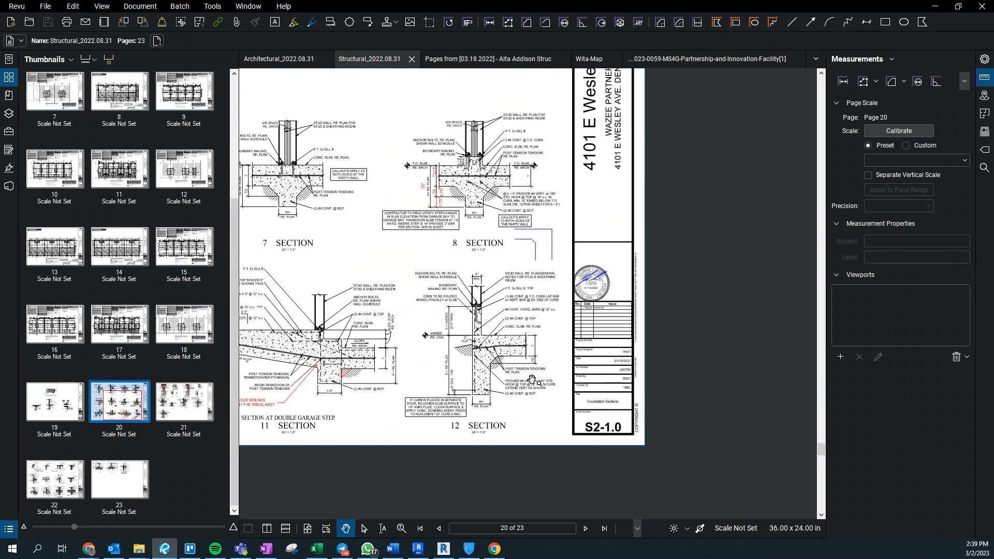
scroll(532, 379, "up", 3)
scroll(381, 317, "up", 1)
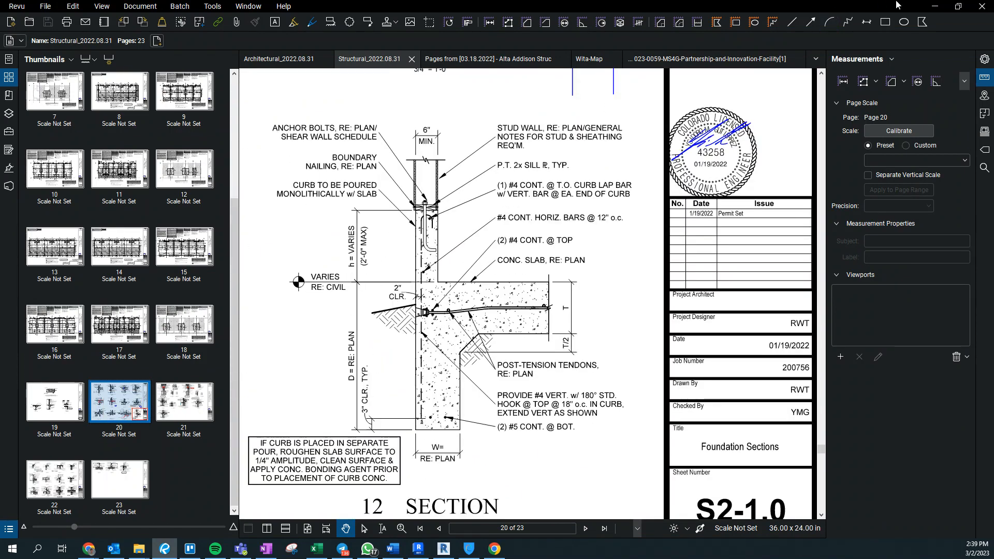
left_click(935, 5)
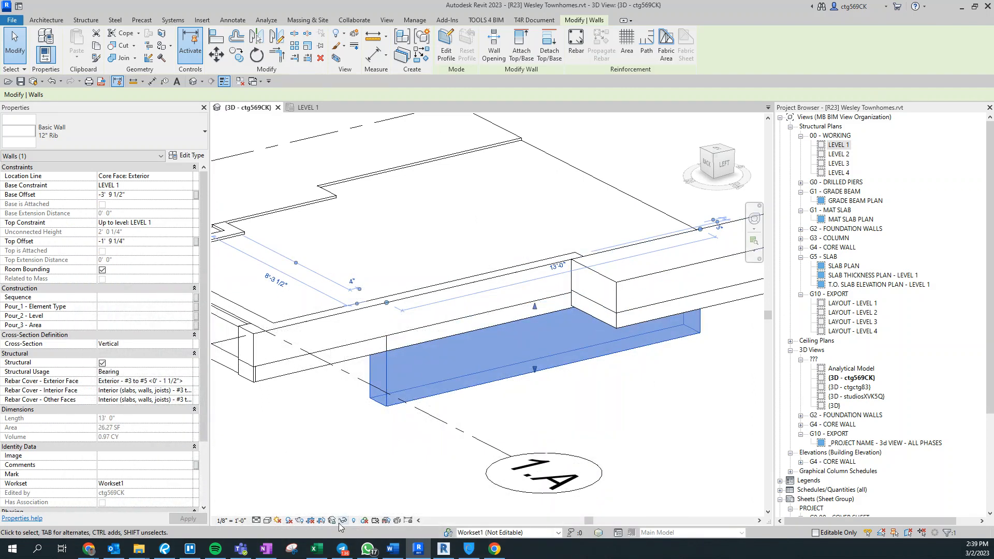
Step: In the LEVEL 1 plan, draw a matching 12" Rib wall about 4'-9 1/2" long along the recessed slab edge between grids 1.1 and 1.2
middle_click_drag(393, 437, 423, 463)
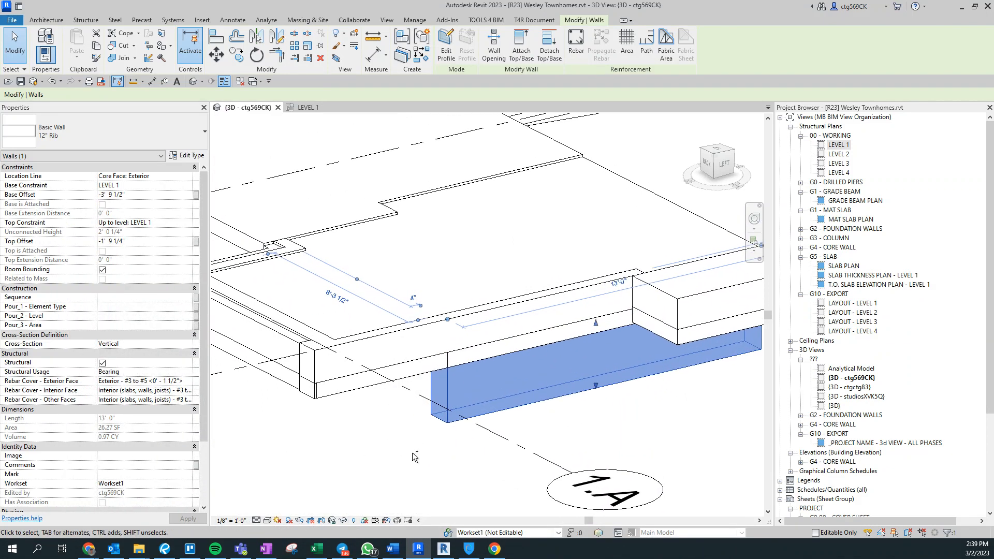
key("ctrl+Tab")
scroll(393, 413, "down", 3)
middle_click_drag(352, 268, 293, 318)
scroll(402, 375, "up", 3)
scroll(502, 339, "down", 2)
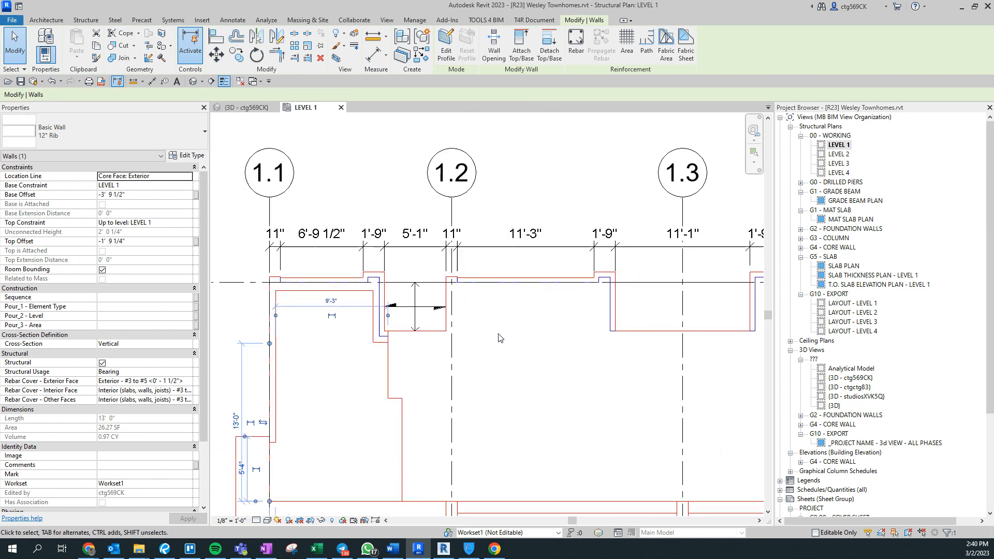
middle_click_drag(403, 382, 428, 349)
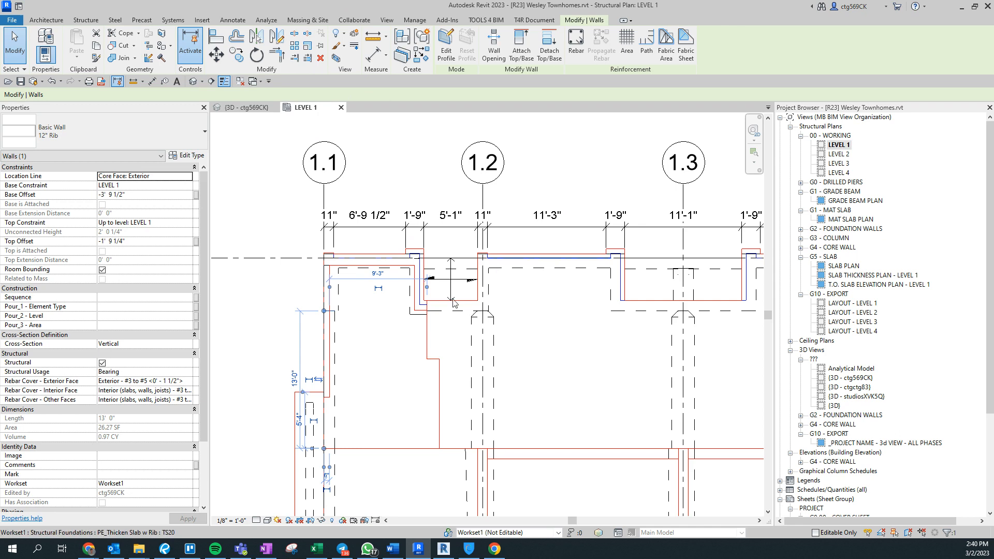
scroll(478, 284, "up", 2)
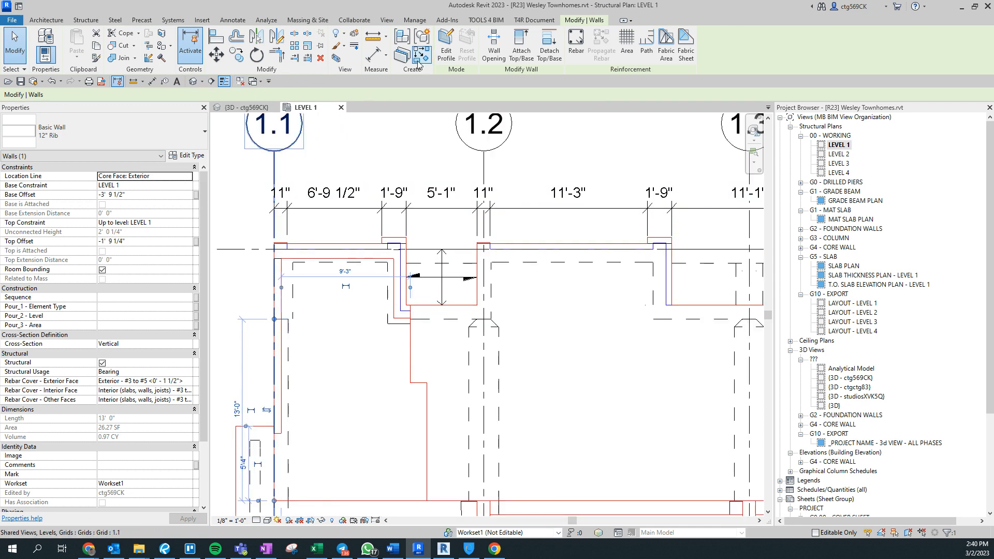
key("c")
key("s")
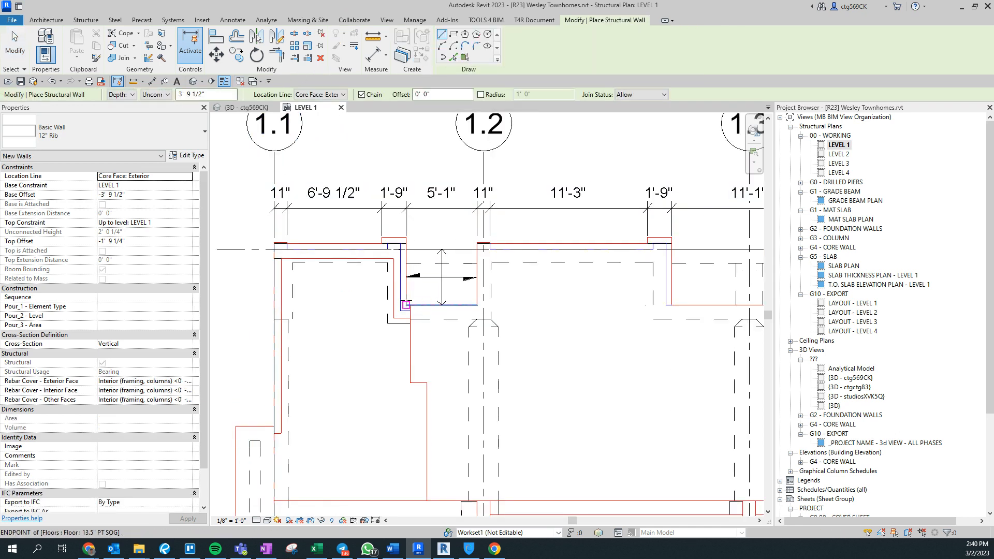
left_click(475, 312)
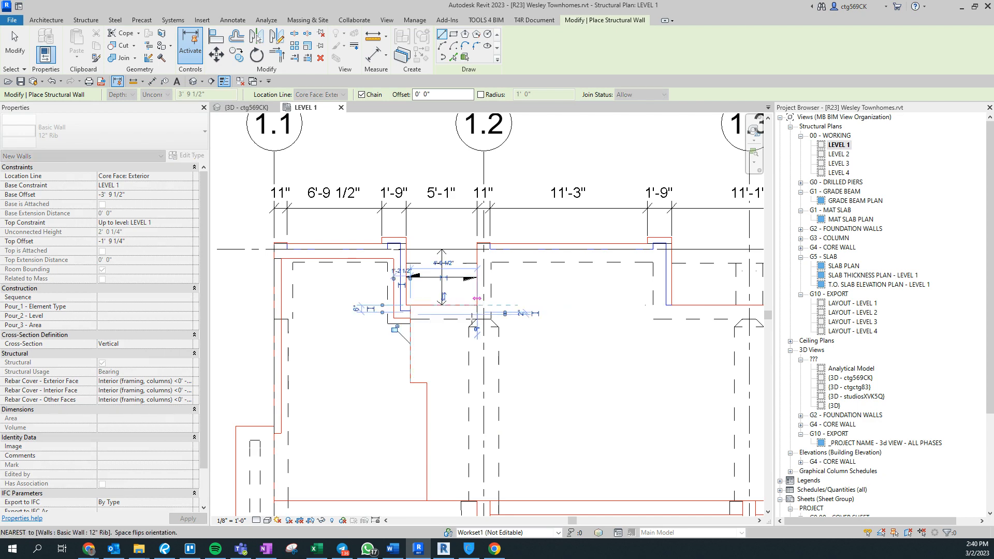
key("Escape")
key("Escape")
Step: Select the recess rib wall, show it in 3D, and set its top offset to -1' 8 1/4" and base offset to -3' 8 1/2"
left_click(450, 319)
key("ctrl+Tab")
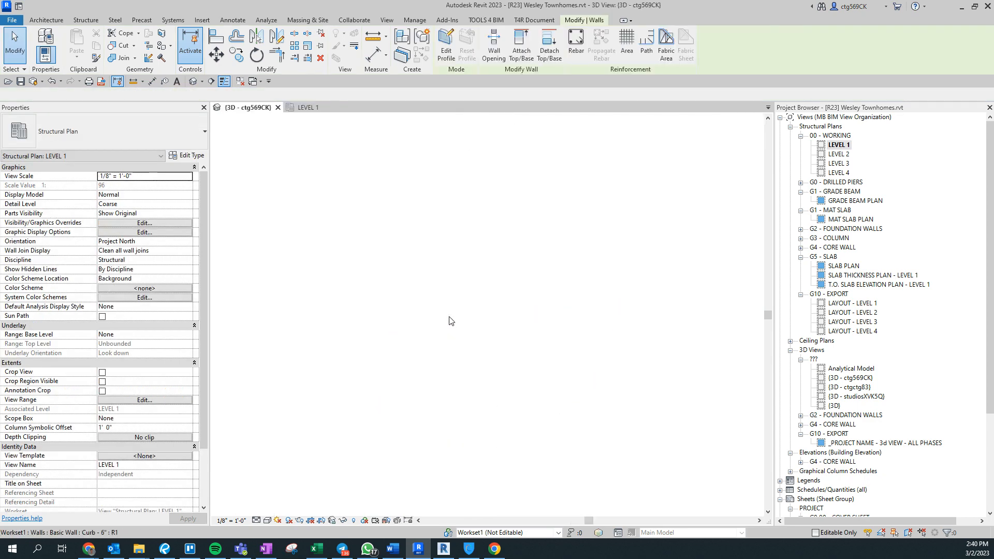
middle_click_drag(523, 402, 205, 271, "shift")
scroll(298, 281, "up", 8)
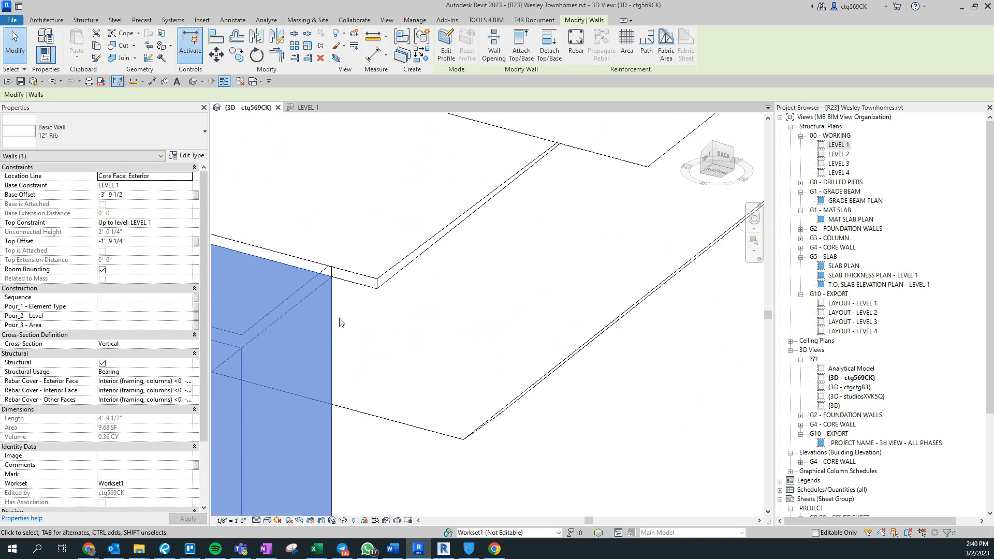
middle_click_drag(362, 281, 656, 282)
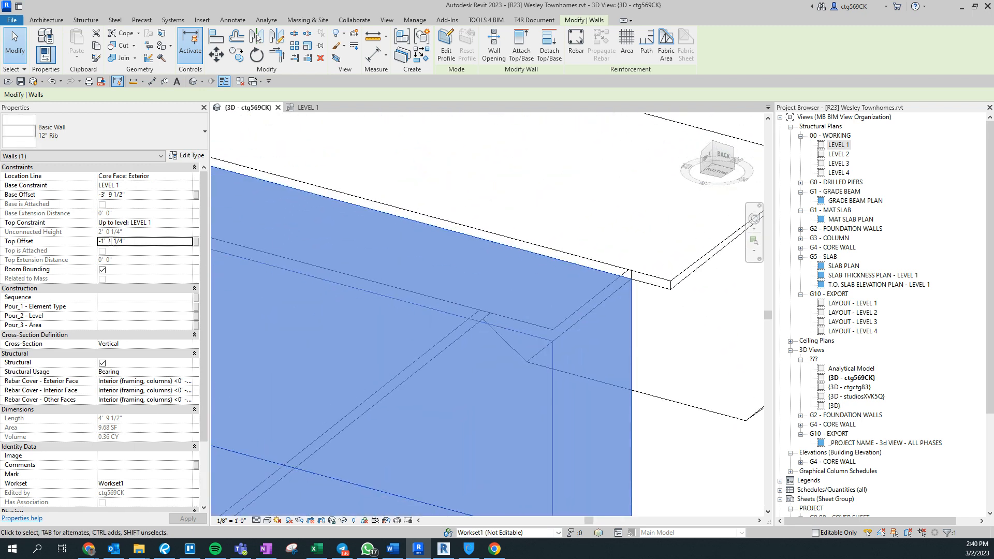
double_click(110, 197)
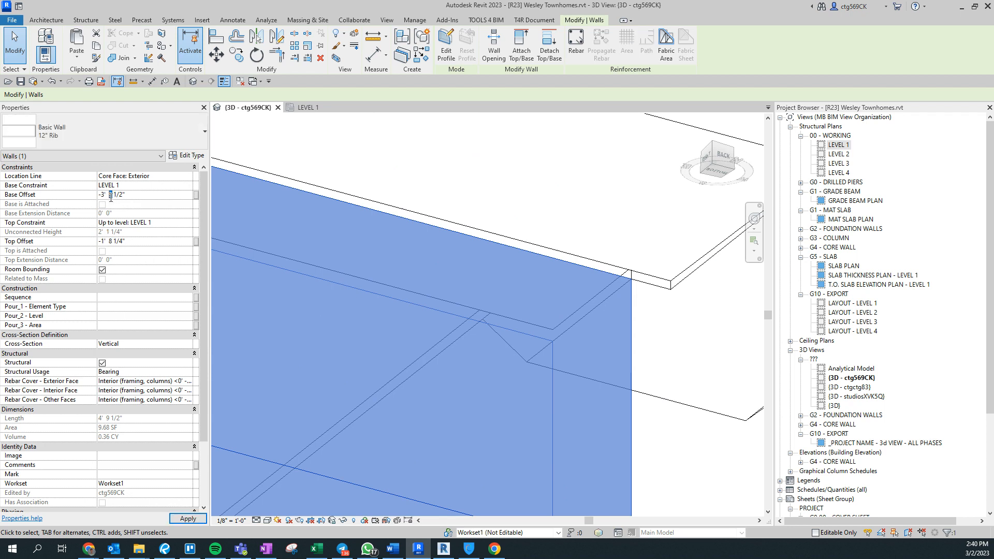
scroll(487, 299, "down", 4)
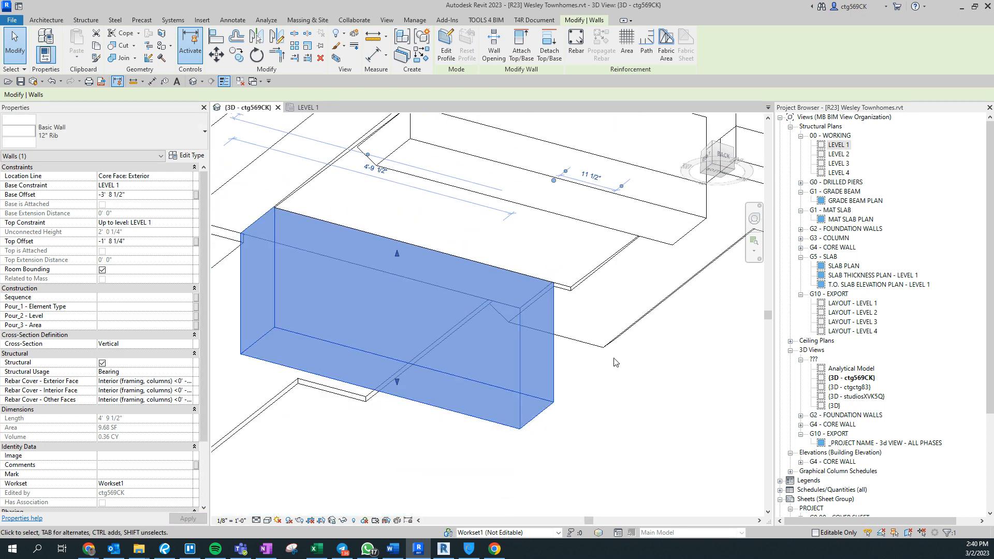
scroll(610, 398, "down", 2)
Step: In the LEVEL 1 plan, draw a matching 12" Rib wall along the recess side beside grid 1.2, from the back corner to grid 1.A
key("ctrl+Tab")
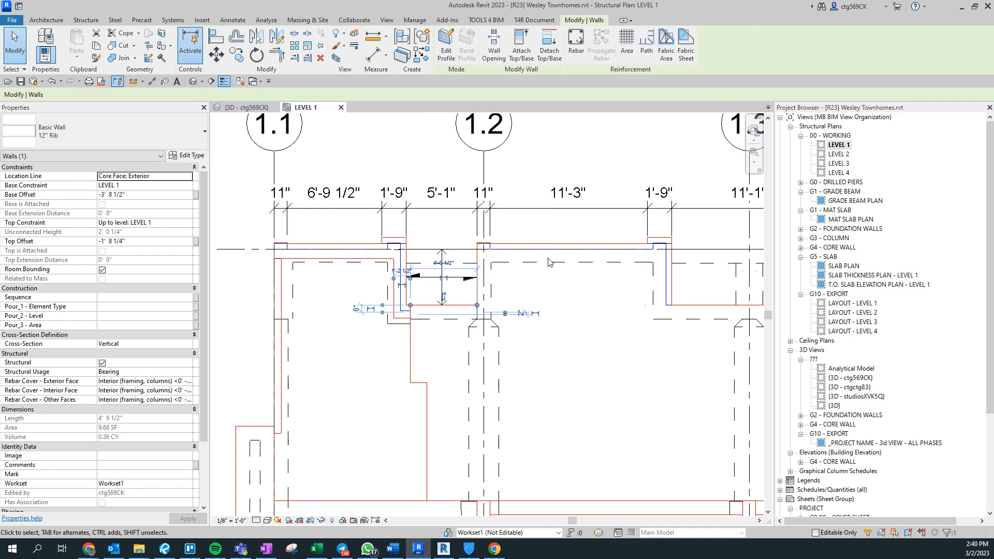
scroll(549, 262, "up", 3)
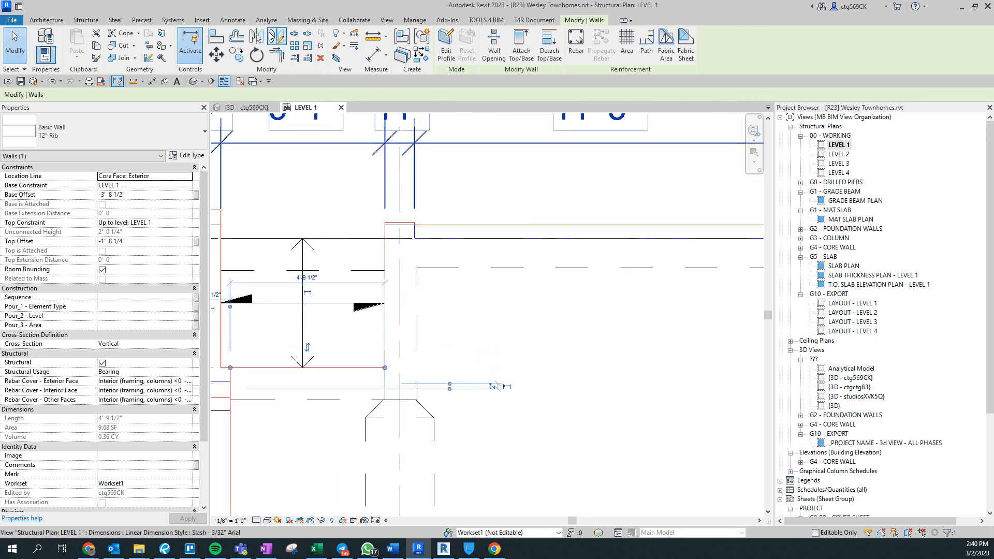
left_click(422, 54)
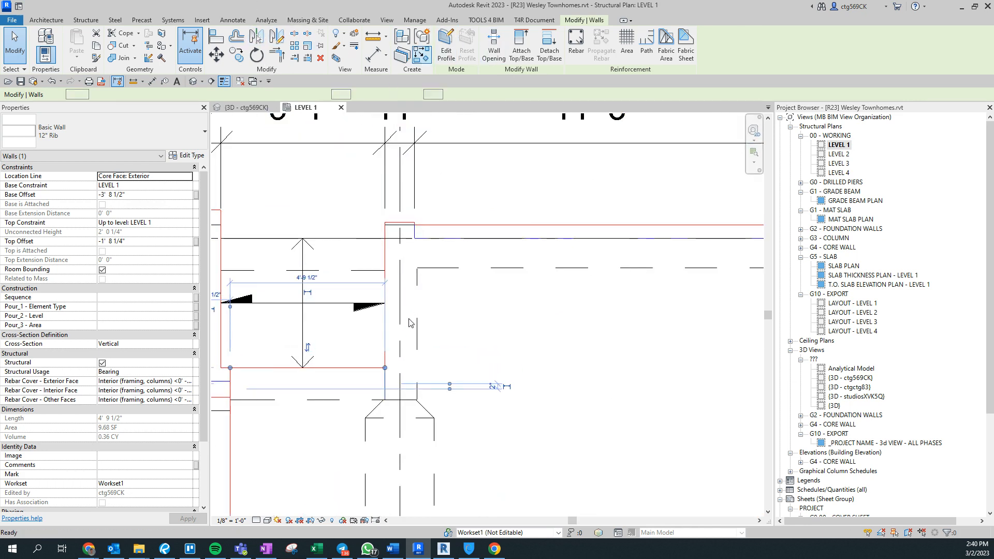
left_click(385, 255)
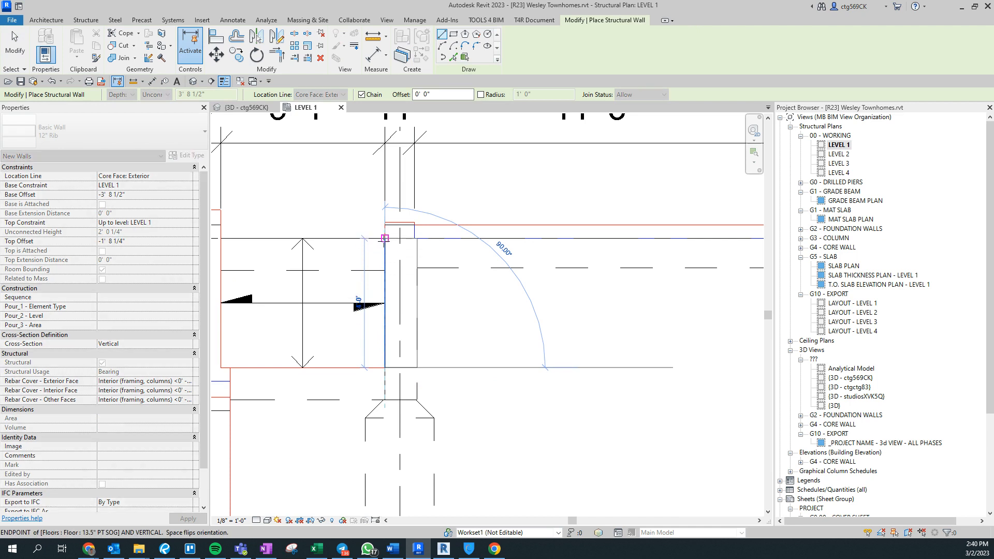
left_click(385, 240)
scroll(652, 282, "down", 2)
middle_click_drag(658, 282, 331, 290)
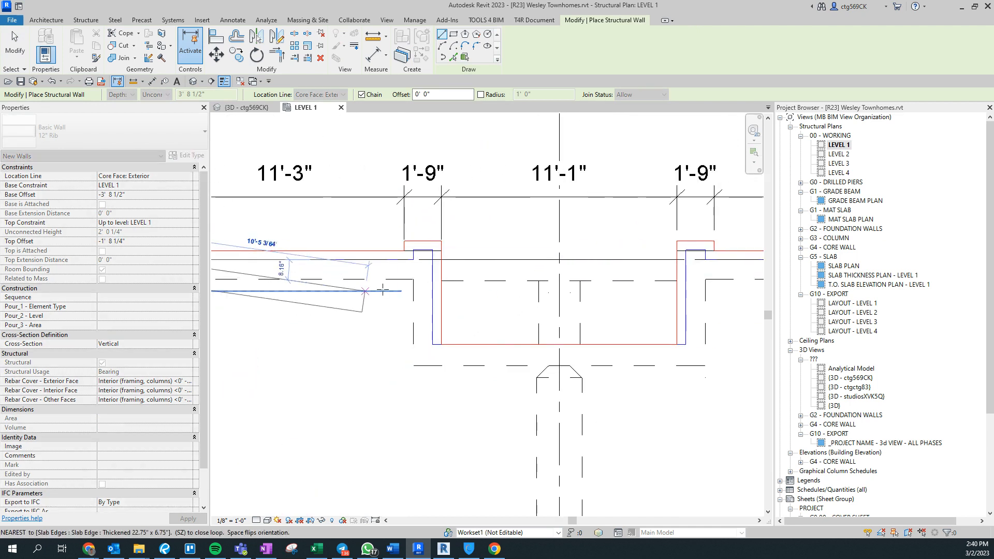
key("Escape")
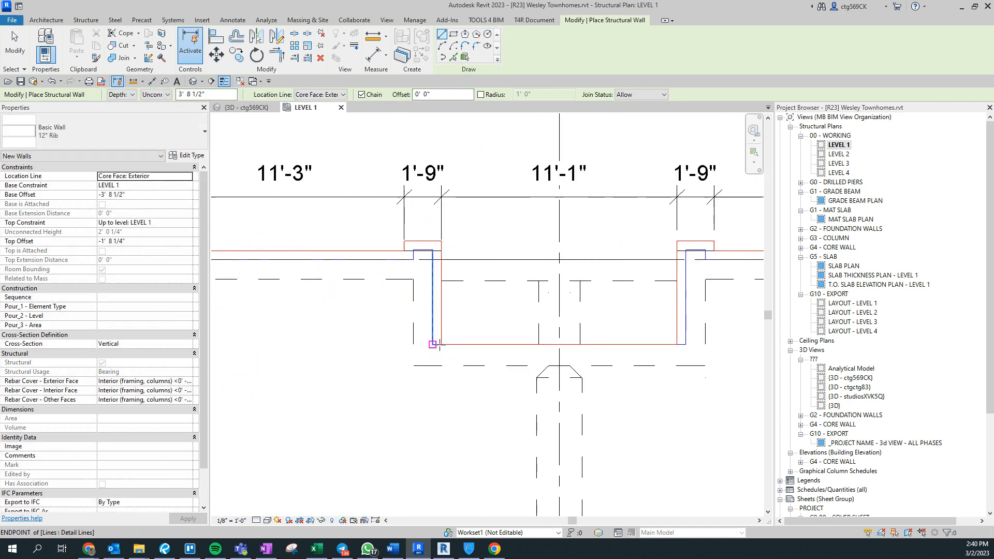
Step: Draw 12" Rib walls along the back slab edges of the recesses at grids 1.3 and 1.5
left_click(677, 345)
middle_click_drag(677, 358, 181, 346)
key("Escape")
middle_click_drag(645, 358, 288, 355)
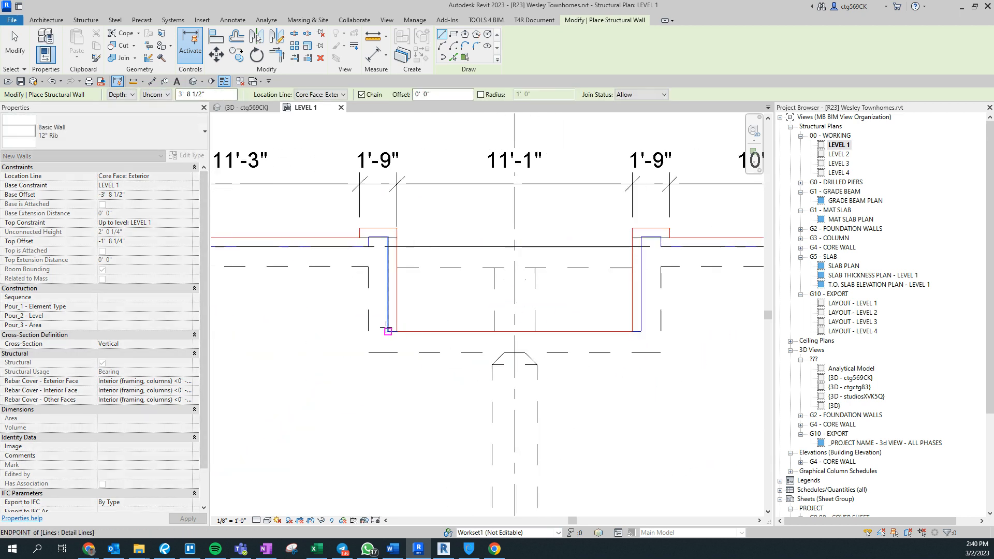
left_click(387, 331)
left_click(632, 331)
key("Escape")
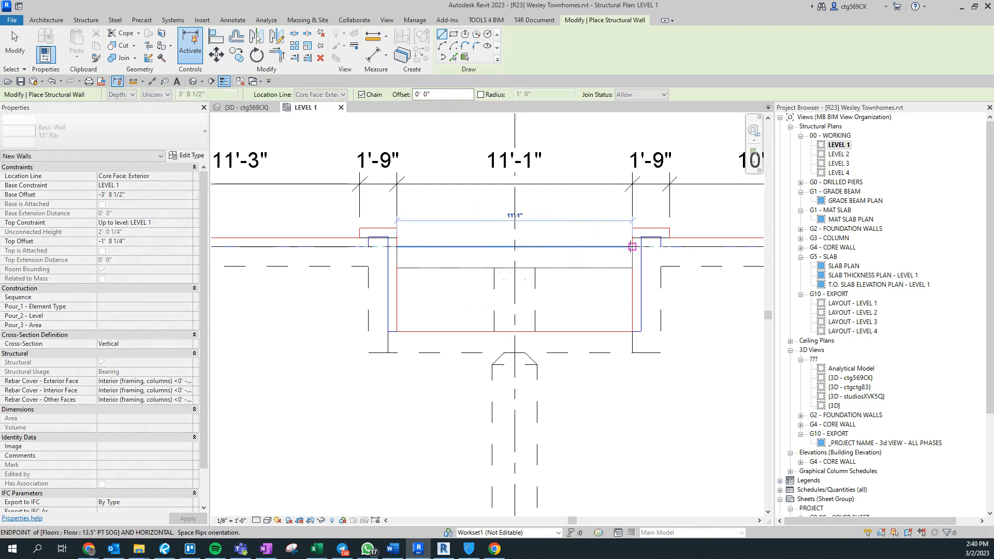
Step: Draw 11'-1" long 12" Rib walls along grid 1.A across the open sides of the recesses at grids 1.5 and 1.3
scroll(282, 266, "down", 2)
middle_click_drag(282, 266, 599, 293)
middle_click_drag(411, 297, 628, 304)
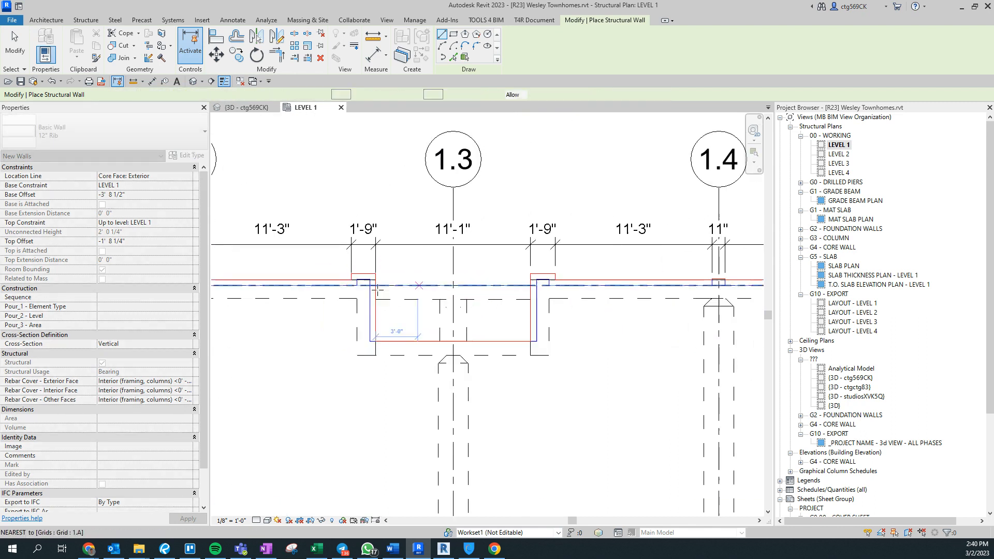
middle_click_drag(372, 284, 467, 290)
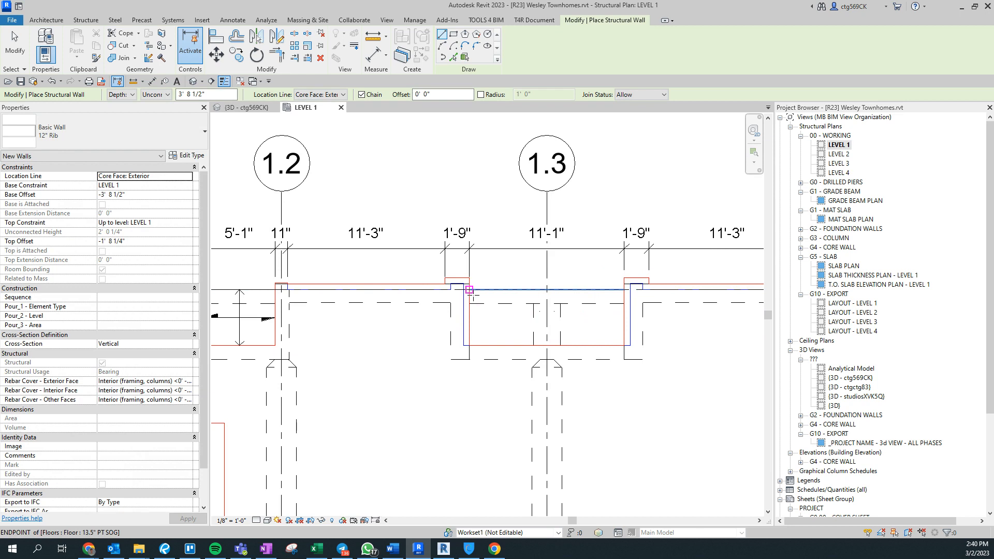
left_click(469, 290)
left_click(628, 289)
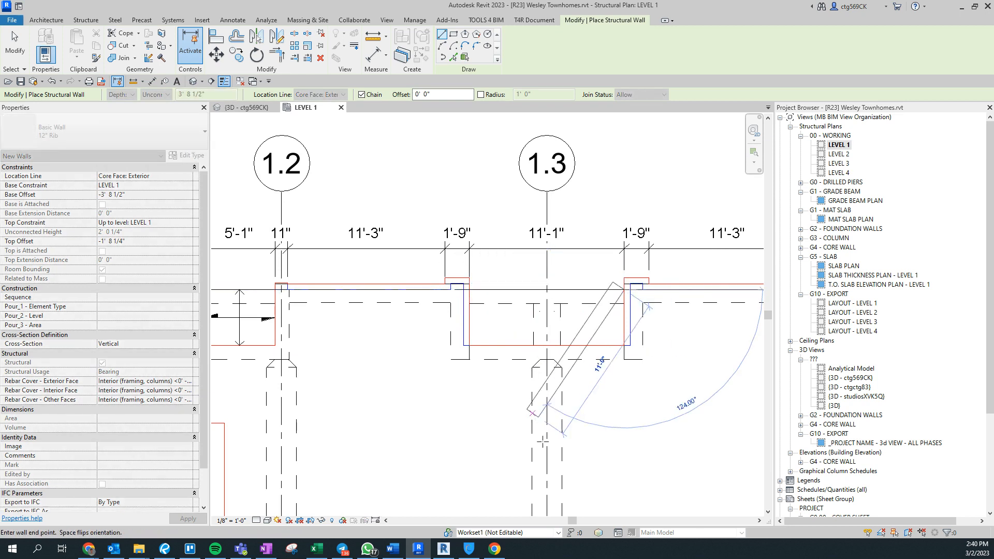
scroll(542, 441, "down", 1)
middle_click_drag(542, 441, 163, 418)
key("Escape")
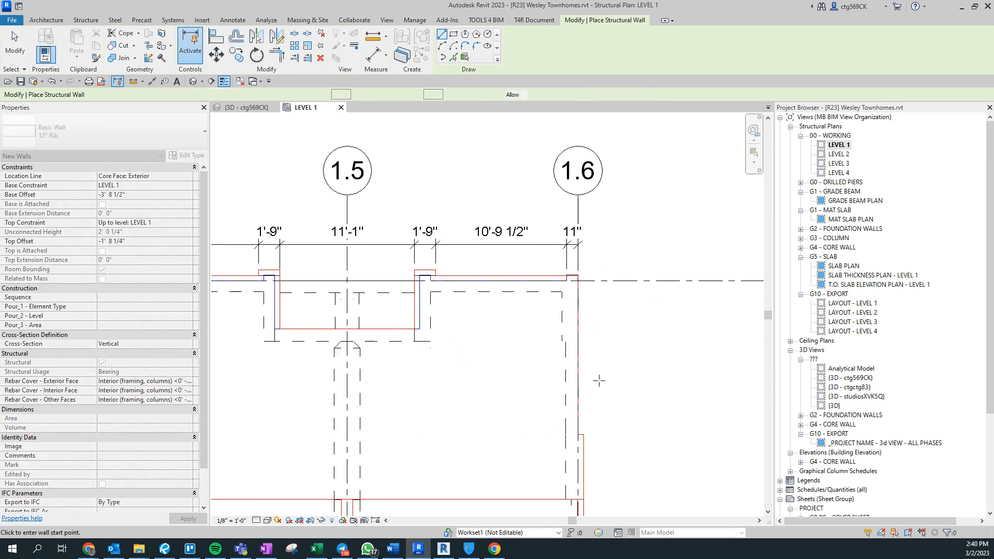
Step: Draw a 12" Rib wall along the slab edge at grid 1.6, from the existing rib's end to the slab jog
left_click(578, 341)
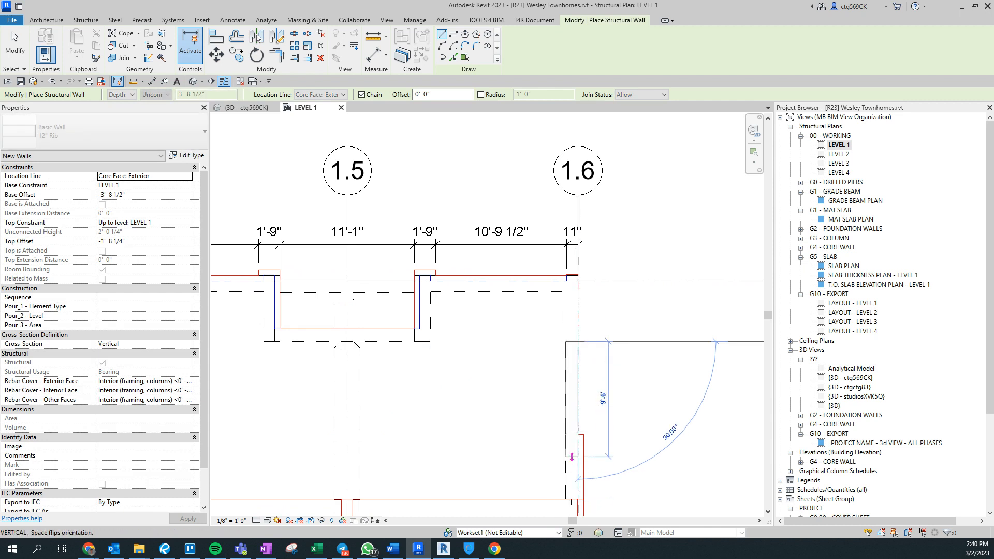
left_click(578, 435)
middle_click_drag(562, 420, 692, 416)
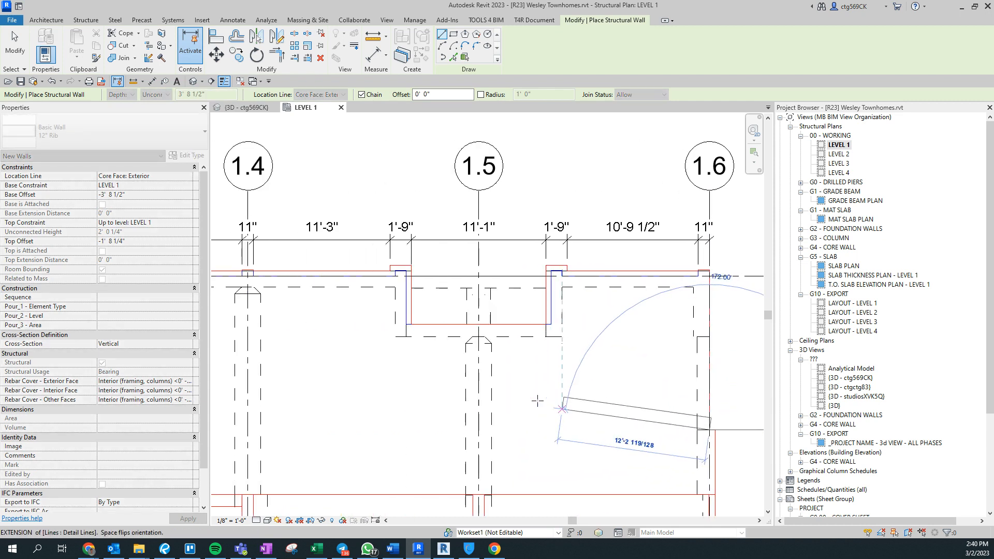
middle_click_drag(544, 407, 489, 283)
scroll(486, 283, "down", 4)
middle_click_drag(410, 315, 439, 311)
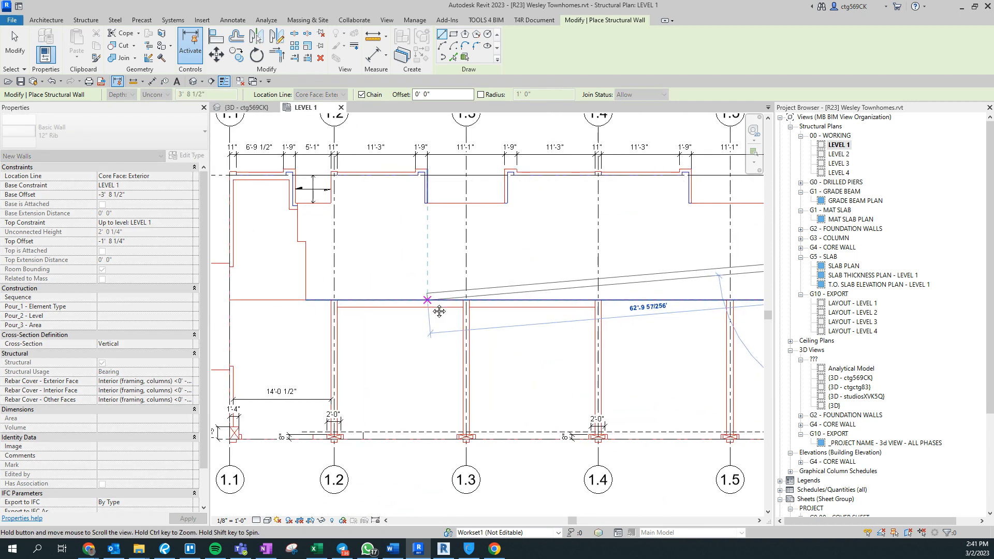
key("Escape")
Step: Draw a chain of 12" Rib walls around the rectangular slab projection outside grid 1.1, closing it along the grid
middle_click_drag(428, 242, 469, 332)
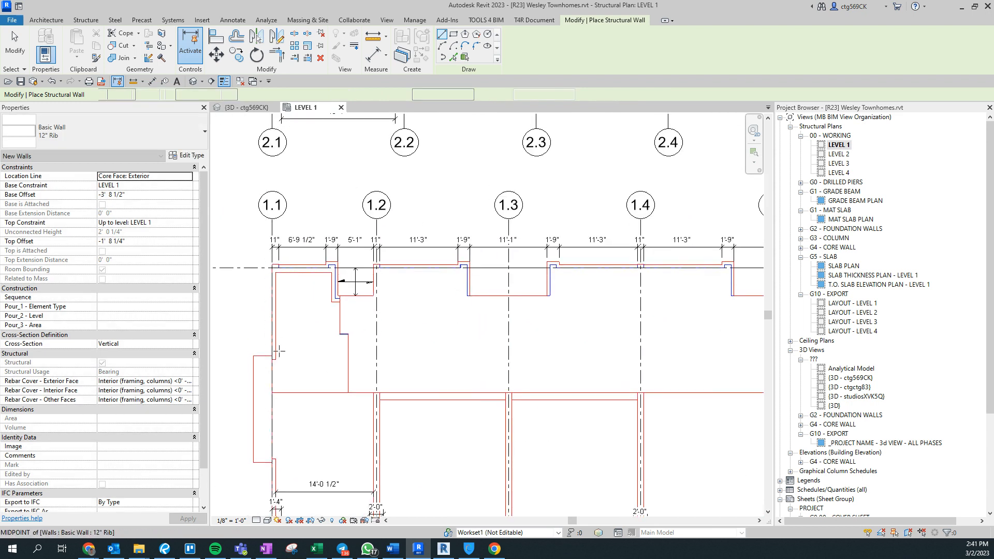
scroll(302, 369, "up", 3)
middle_click_drag(302, 369, 437, 350)
scroll(354, 335, "up", 2)
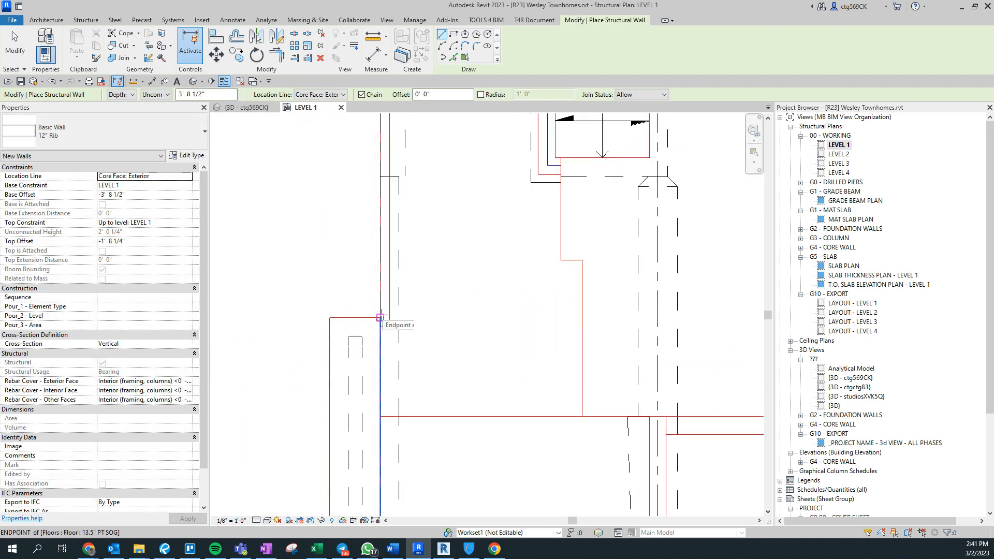
left_click(380, 317)
left_click(330, 317)
middle_click_drag(339, 451, 366, 114)
left_click(357, 264)
left_click(406, 263)
middle_click_drag(407, 227, 406, 394)
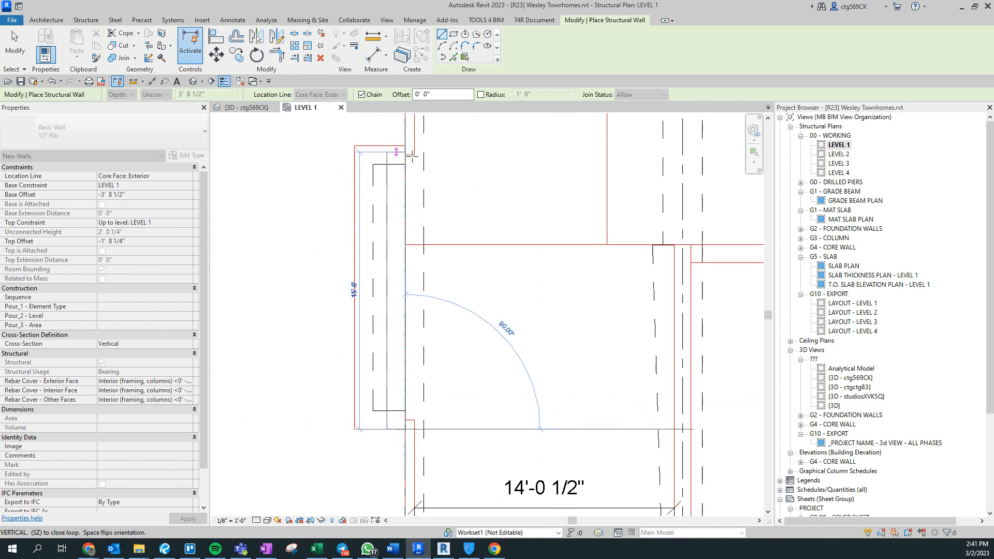
left_click(405, 154)
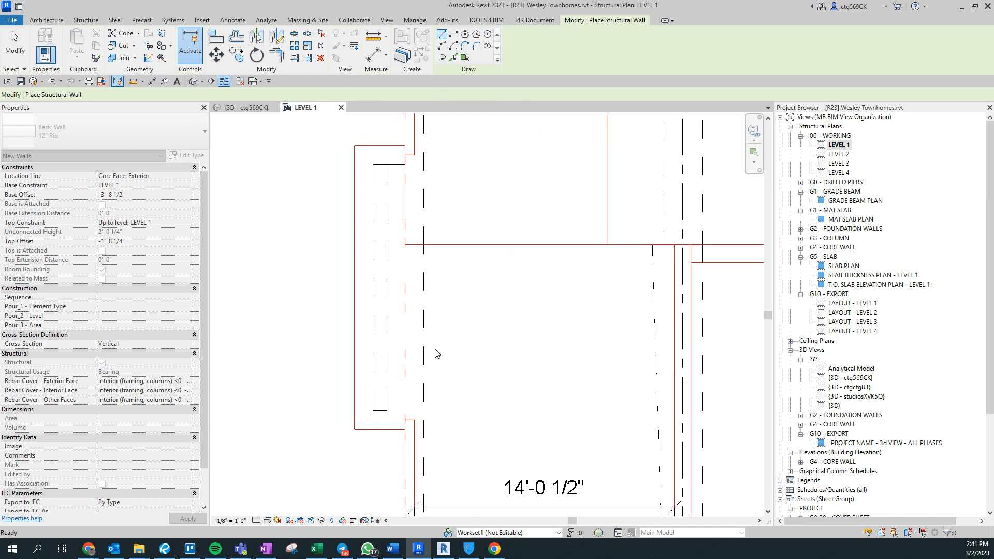
Step: Inspect the new rib walls beneath the slab edges in the 3D view, from the grid 1.A corner to the recess ribs
key("ctrl+Tab")
scroll(443, 346, "down", 4)
middle_click_drag(497, 365, 517, 336, "shift")
scroll(517, 336, "up", 5)
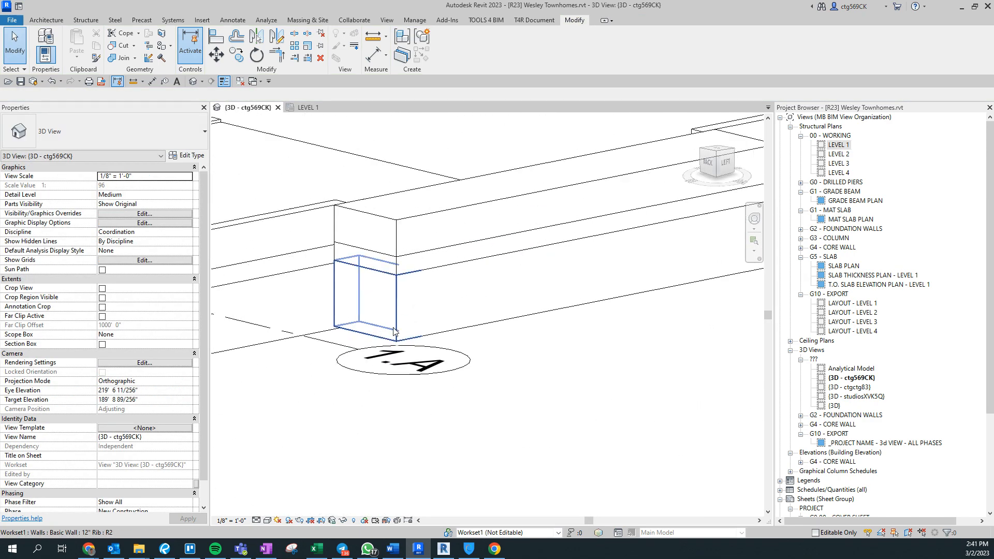
scroll(393, 331, "down", 5)
middle_click_drag(414, 336, 610, 296, "shift")
middle_click_drag(394, 226, 418, 374, "shift")
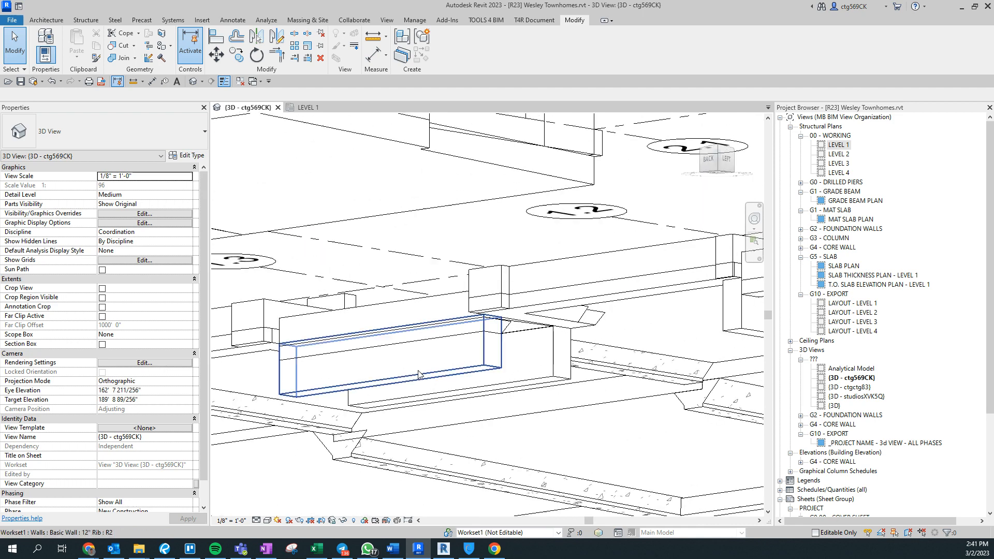
left_click(466, 343)
scroll(409, 383, "up", 5)
scroll(362, 379, "down", 4)
key("Escape")
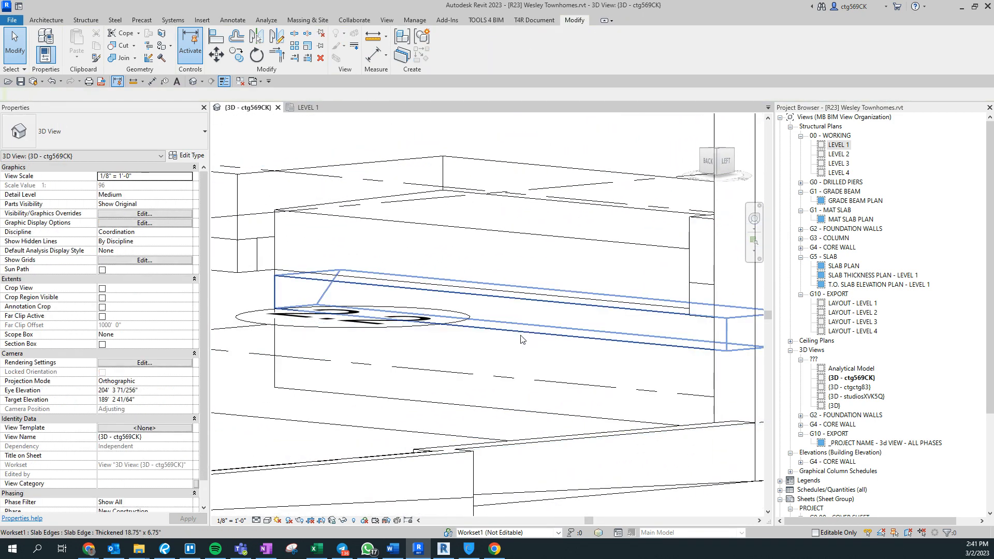
Step: Align the top of the grid 1.3 recess rib on grid 1.A with the underside of the thickened slab edge
key("a")
key("l")
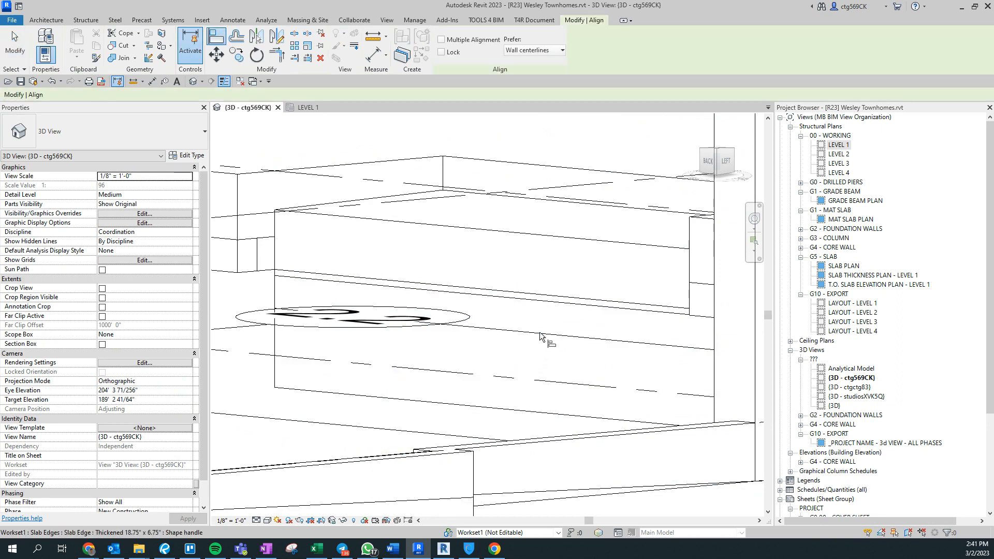
left_click(540, 334)
left_click(532, 293)
key("Escape")
key("Escape")
Step: Set the aligned 11'-1" rib wall's top offset to -2' 4 1/4" and base offset to -4' 4 1/2"
left_click(400, 348)
middle_click_drag(400, 349, 384, 330, "shift")
middle_click_drag(597, 315, 580, 363)
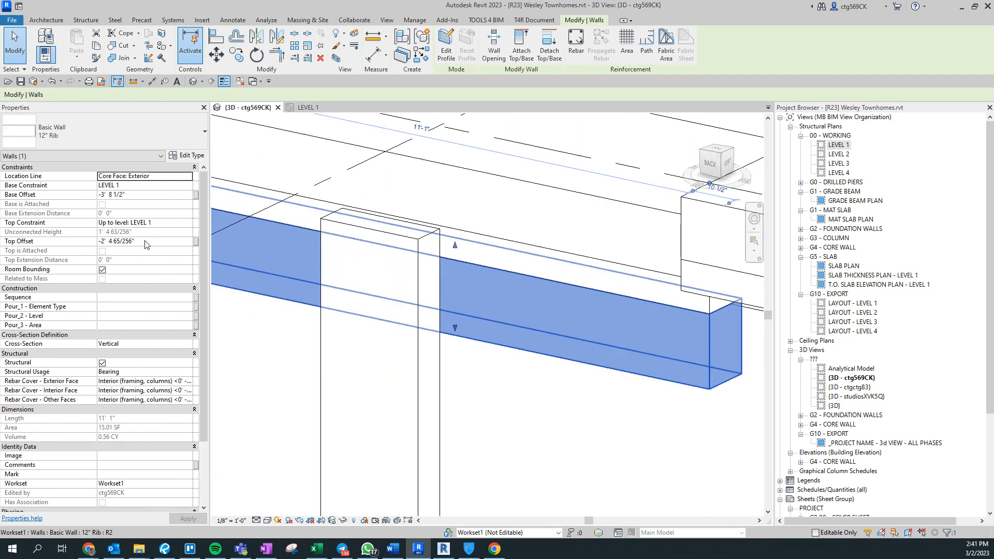
left_click_drag(156, 246, 117, 261)
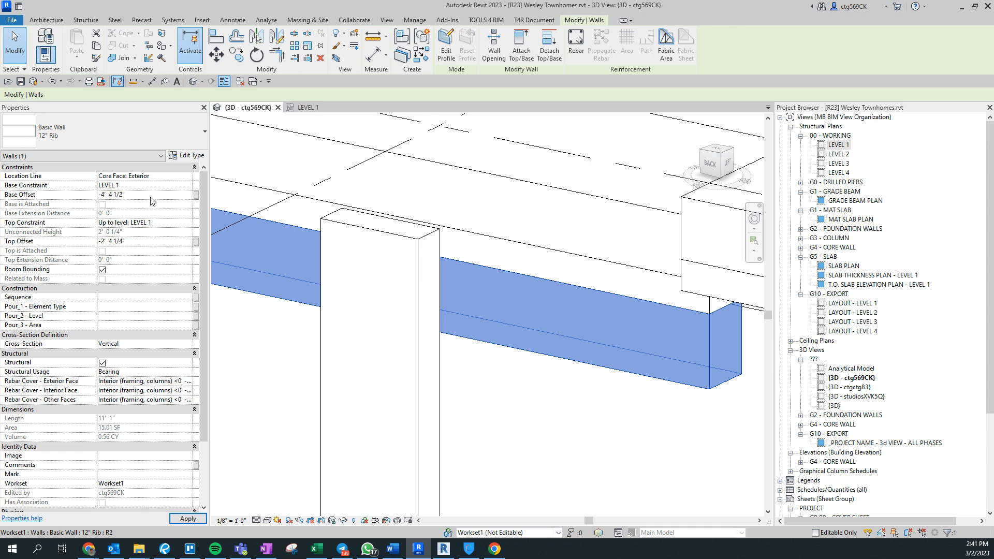
Step: Set the grid 1.5 recess rib wall's base offset to -4' 4 1/2" and top offset to -2' 4 1/4"
scroll(327, 393, "down", 2)
mouse_move(327, 394)
middle_mouse_down()
mouse_move(646, 439)
mouse_move(805, 502)
middle_mouse_up()
middle_click_drag(234, 375, 549, 422)
left_click(415, 306)
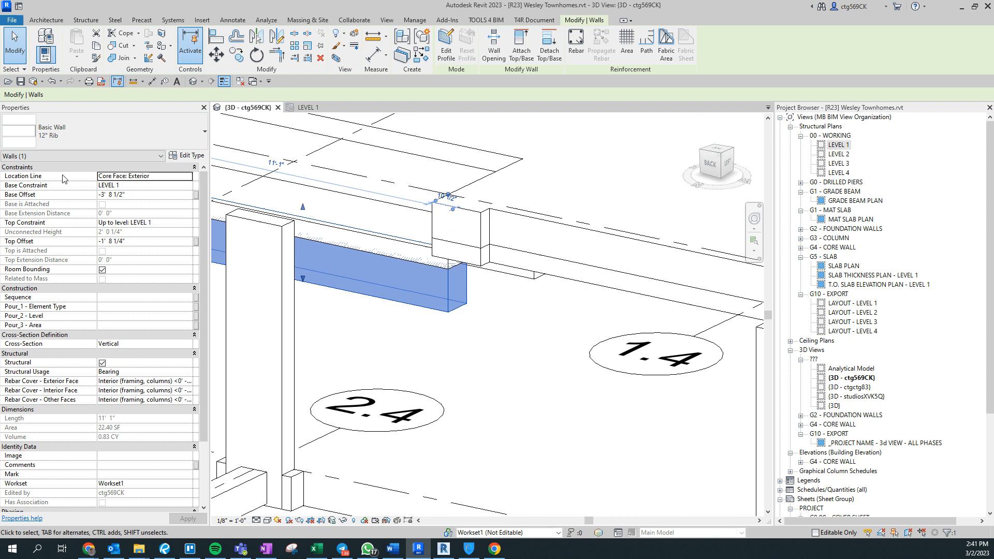
left_click(149, 199)
type("-4-4.5")
key("Return")
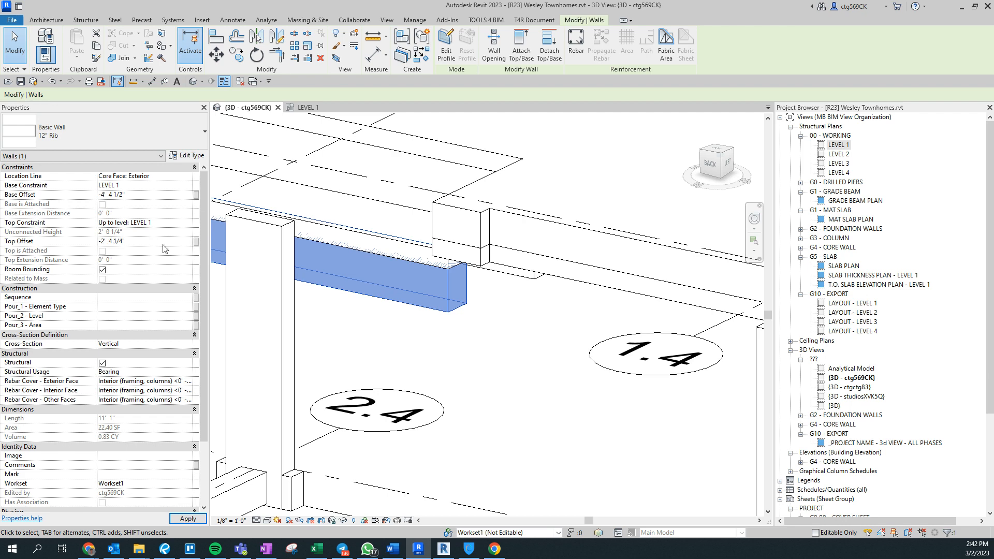
Step: Using the lowered grid 1.3 rib as the template, draw a 5'-1" rib in LEVEL 1 along grid 1.A across the recess between grids 1.1 and 1.2
scroll(584, 374, "down", 6)
middle_click_drag(470, 424, 493, 419)
key("Escape")
left_click(339, 335)
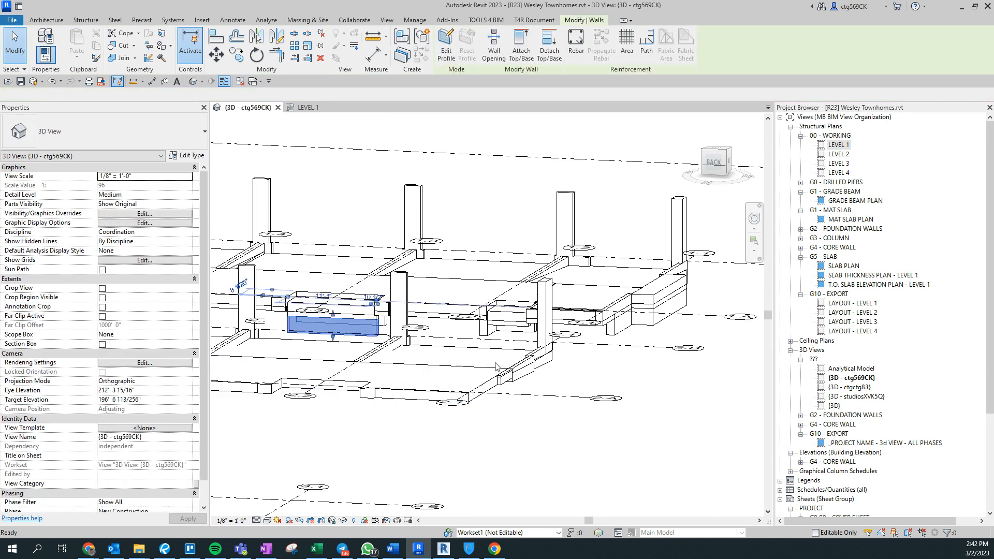
key("ctrl+Tab")
scroll(429, 286, "down", 4)
scroll(557, 132, "up", 3)
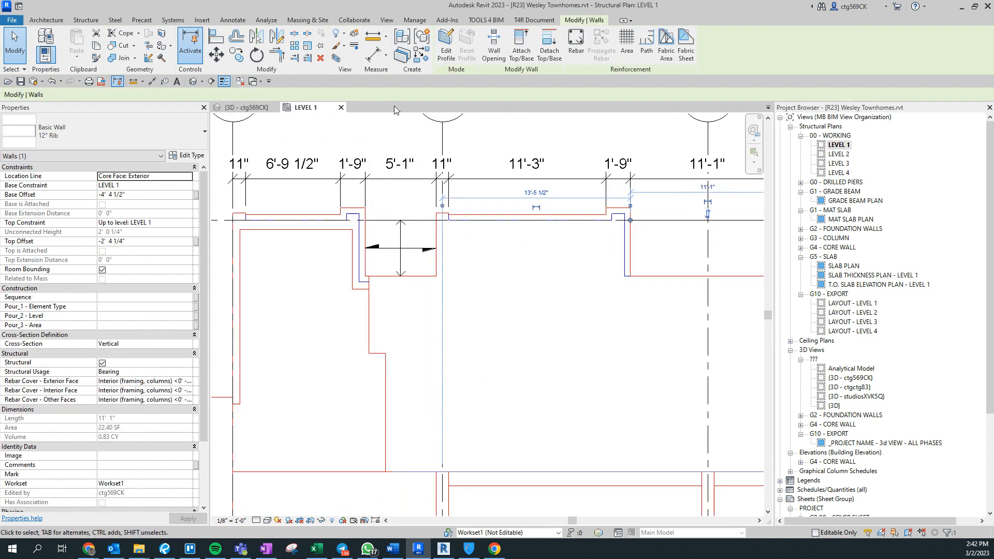
left_click(422, 54)
middle_click_drag(363, 220, 409, 243)
scroll(409, 243, "up", 3)
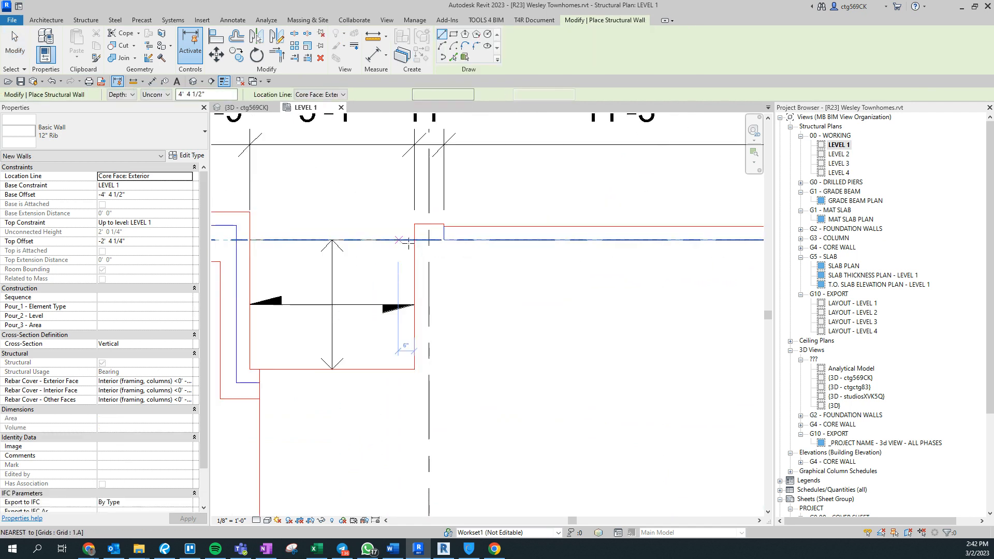
left_click(414, 239)
left_click(250, 240)
key("Escape")
key("Escape")
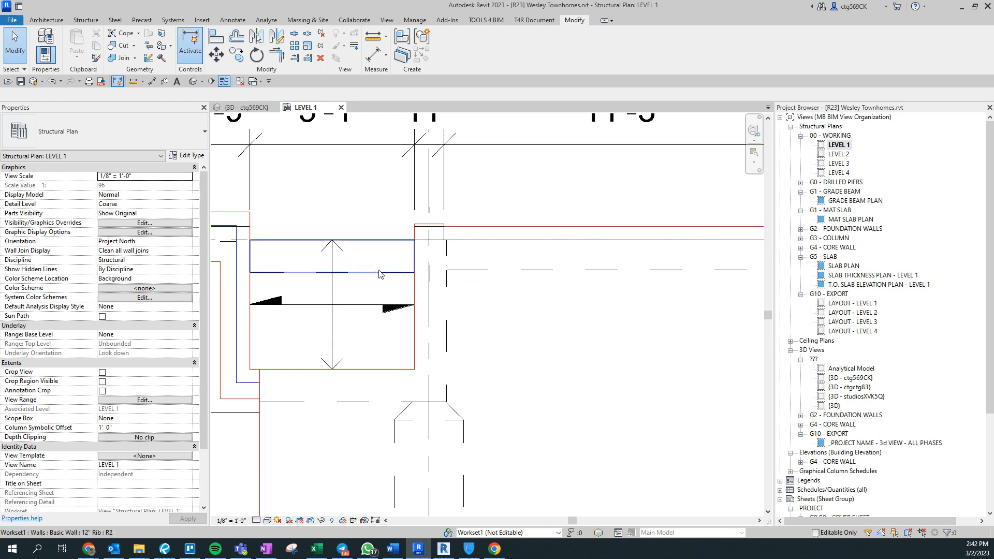
Step: Examine the LEVEL 1 plan around the building for slab edges that still lack rib walls
left_click(378, 271)
scroll(379, 271, "down", 5)
left_click(724, 412)
scroll(317, 315, "up", 3)
middle_click_drag(317, 314, 377, 167)
scroll(278, 413, "down", 4)
middle_click_drag(588, 500, 561, 265)
middle_click_drag(479, 311, 478, 504)
middle_click_drag(280, 316, 363, 466)
scroll(370, 384, "up", 2)
middle_click_drag(295, 331, 290, 20)
scroll(443, 461, "down", 2)
middle_click_drag(367, 180, 338, 347)
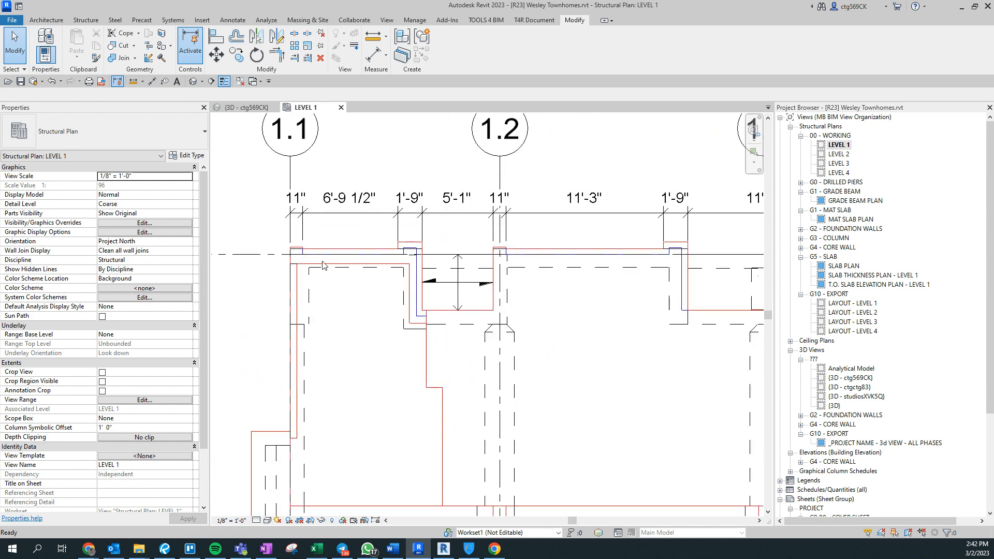
Step: Using the 13' rib wall on grid 1.1 as the template, draw a matching 12" Rib wall from its end along the slab edge to grid 1.A
scroll(322, 262, "up", 3)
left_click(291, 401)
scroll(271, 203, "up", 3)
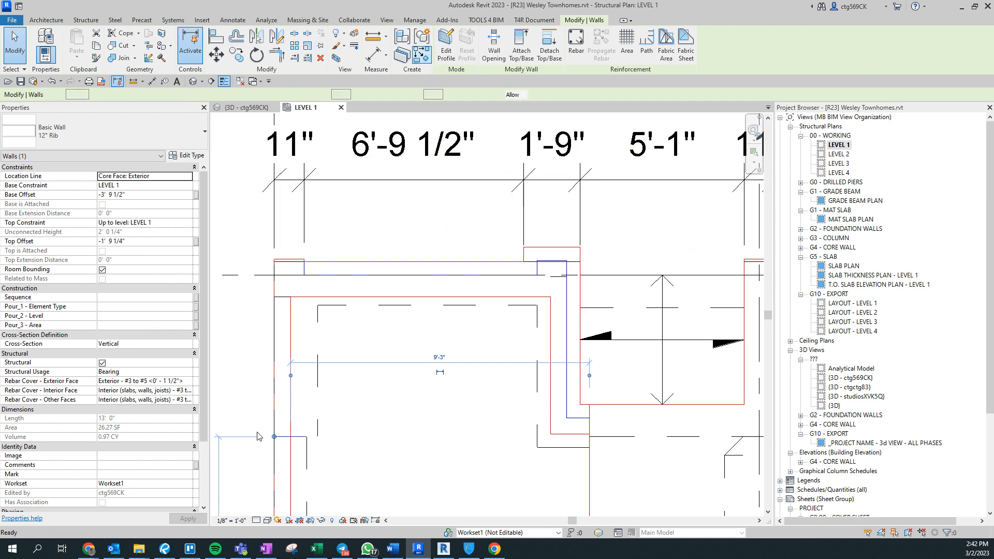
left_click(422, 54)
left_click(274, 436)
left_click(274, 275)
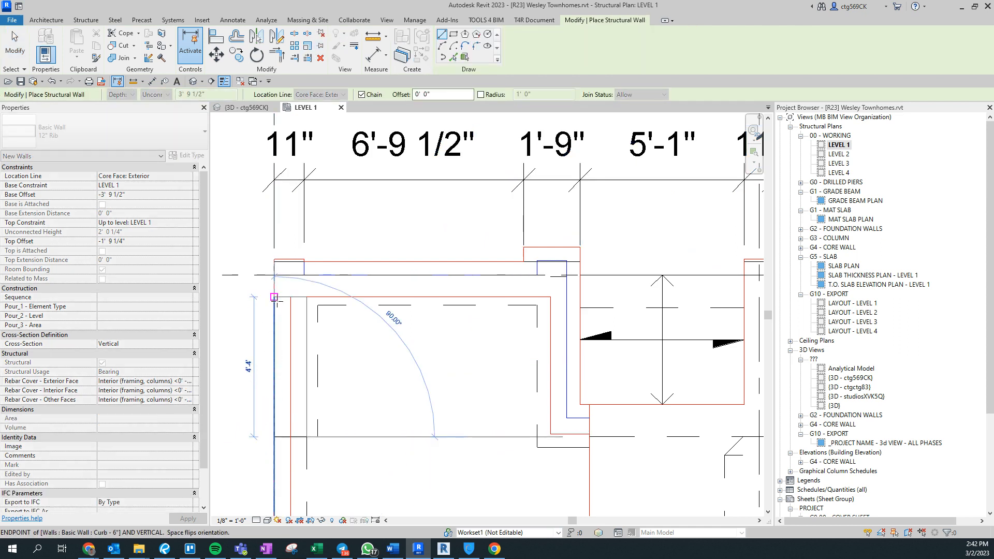
left_click(274, 275)
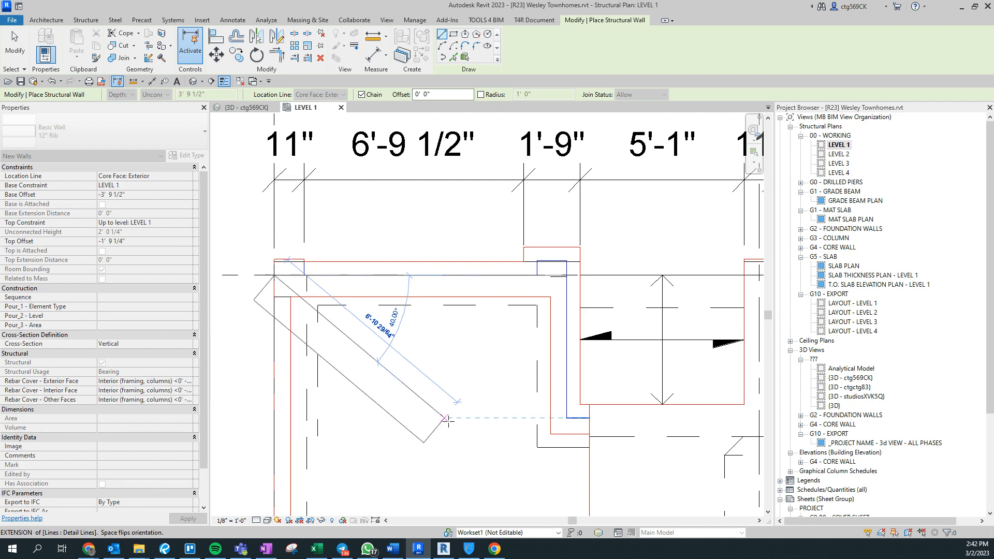
Step: End the wall chain and undo the 12" Rib wall just drawn along the slab edge on grid 1.1
key("Escape")
key("Escape")
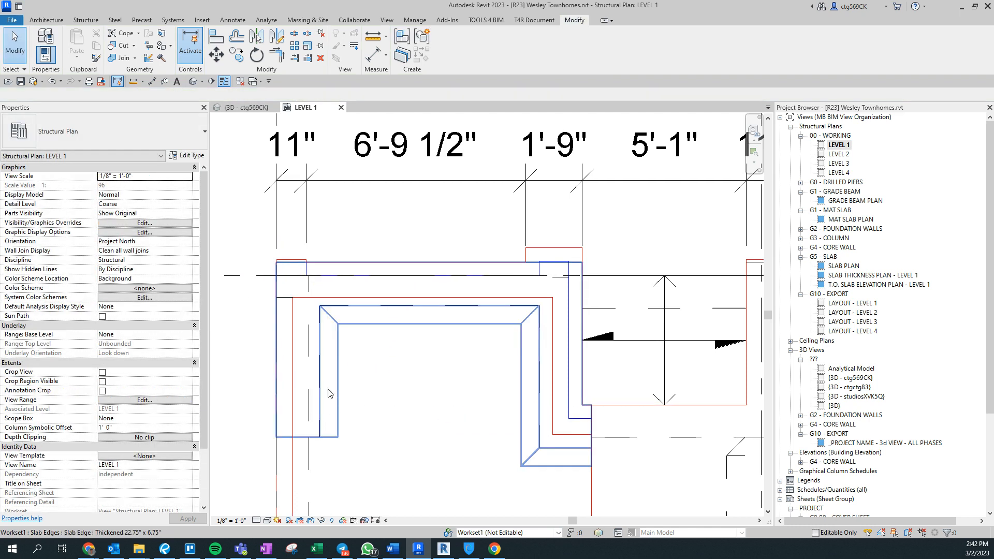
middle_click_drag(314, 404, 322, 375)
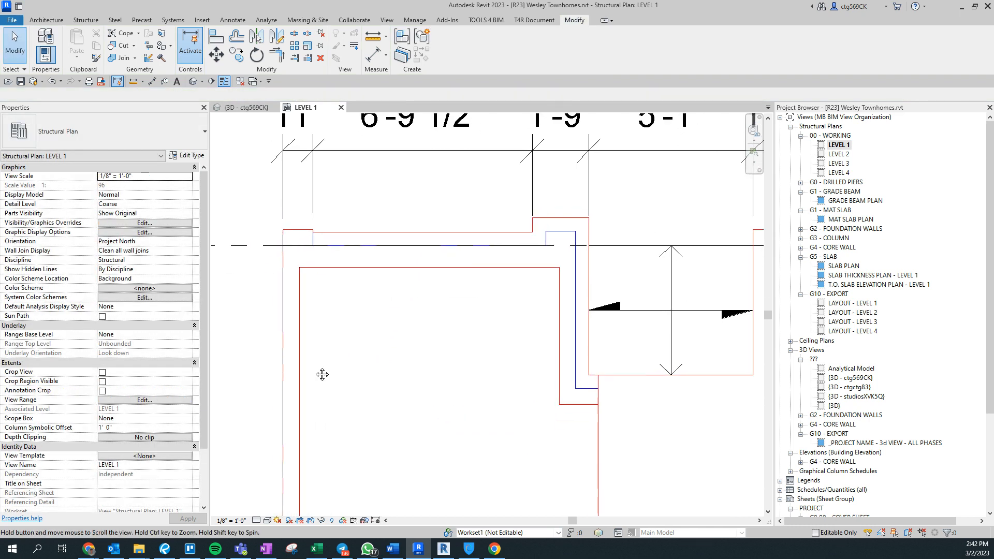
key("ctrl+z")
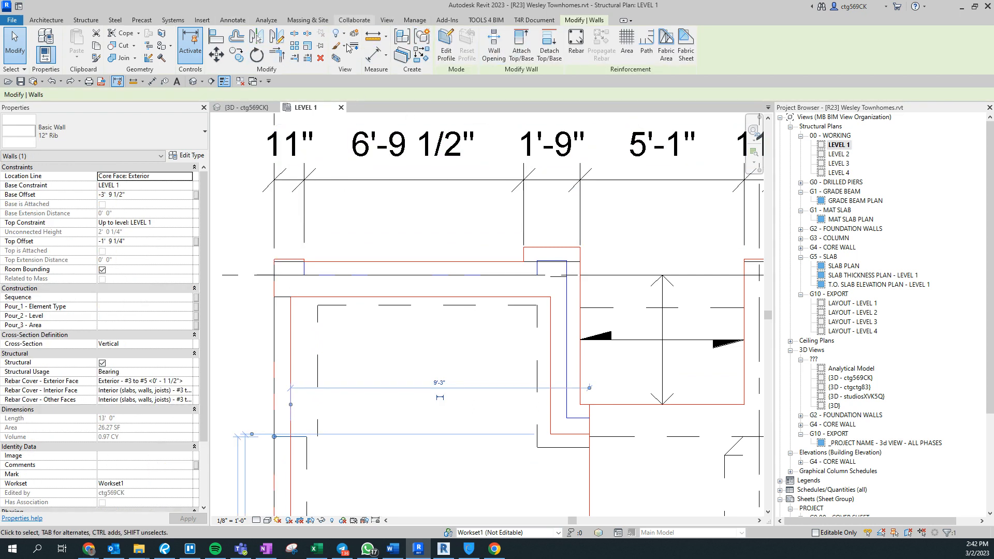
left_click(315, 386)
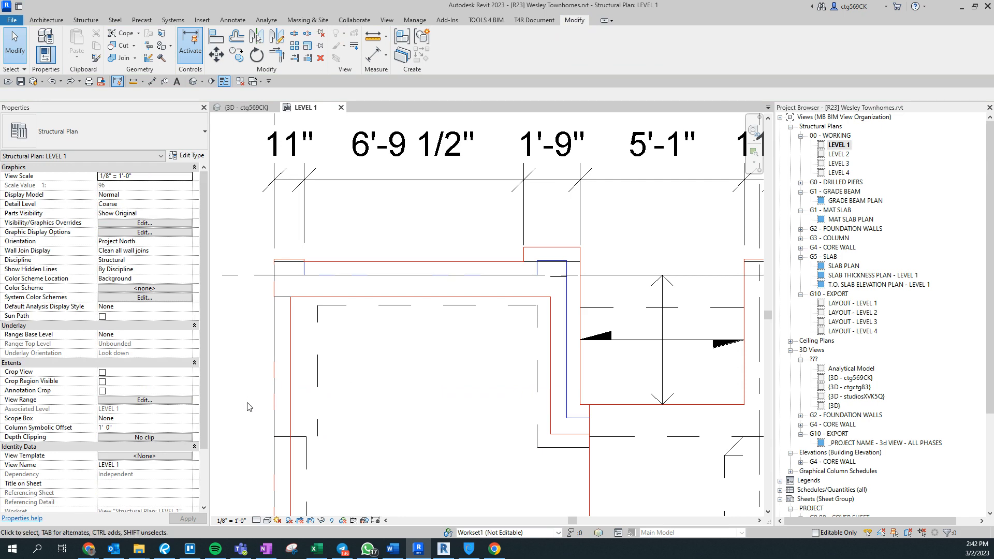
Step: Measure the width from the outer slab edge near grid 1.A to the parallel dashed inner line, using a temporary detail line
key("i")
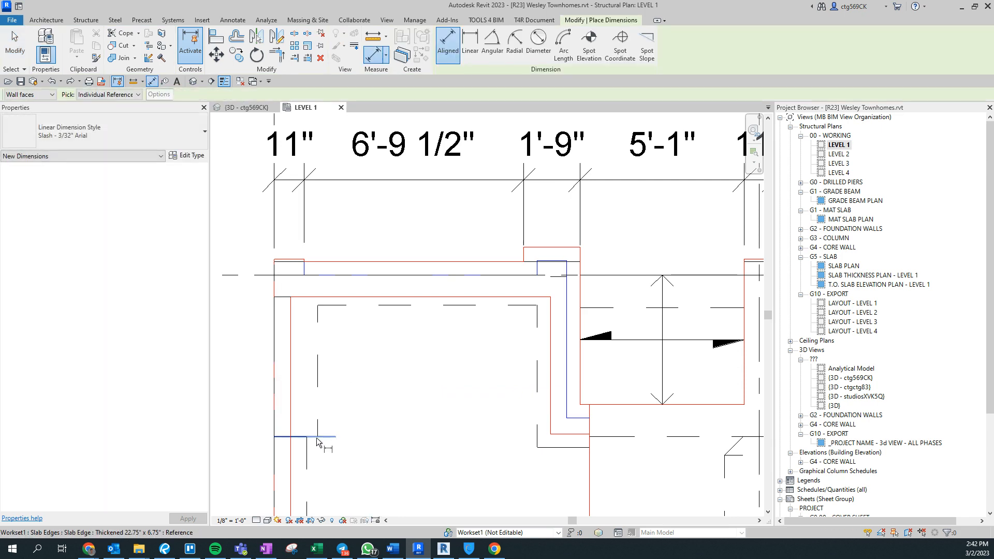
key("Escape")
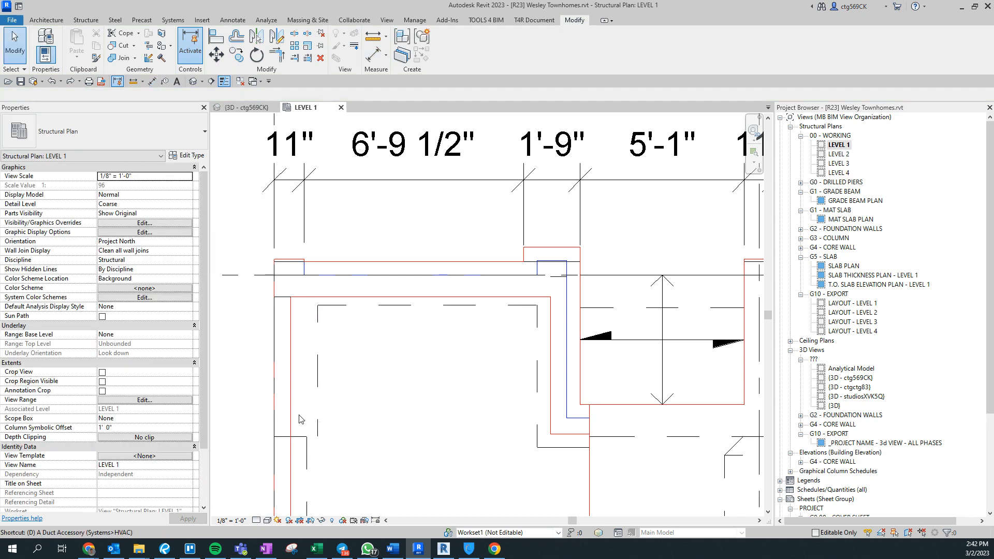
key("d")
key("l")
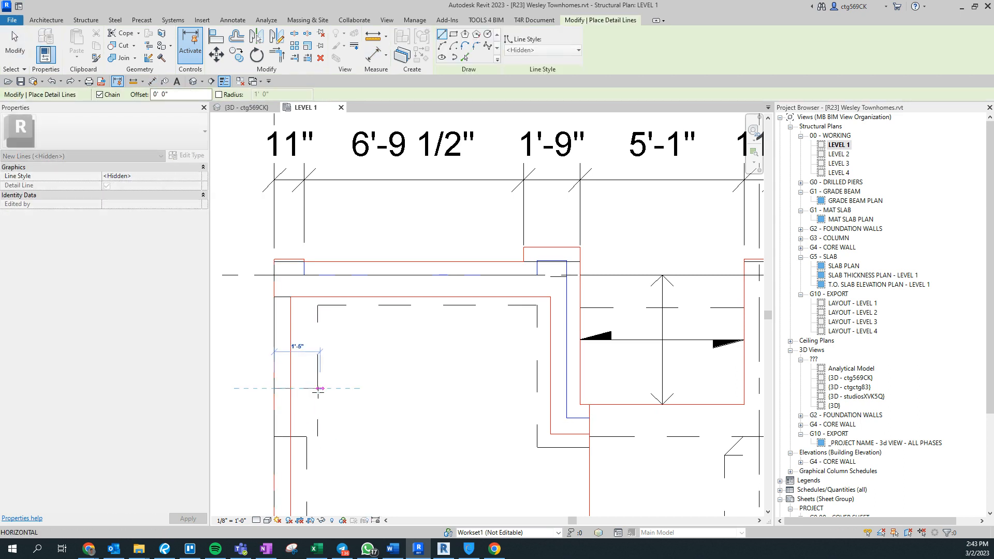
left_click(400, 262)
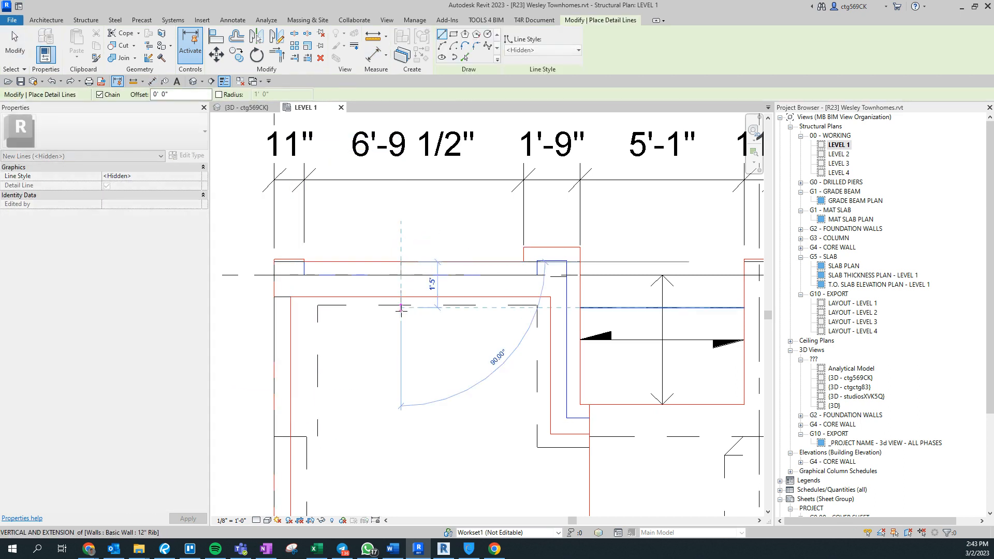
scroll(401, 306, "up", 2)
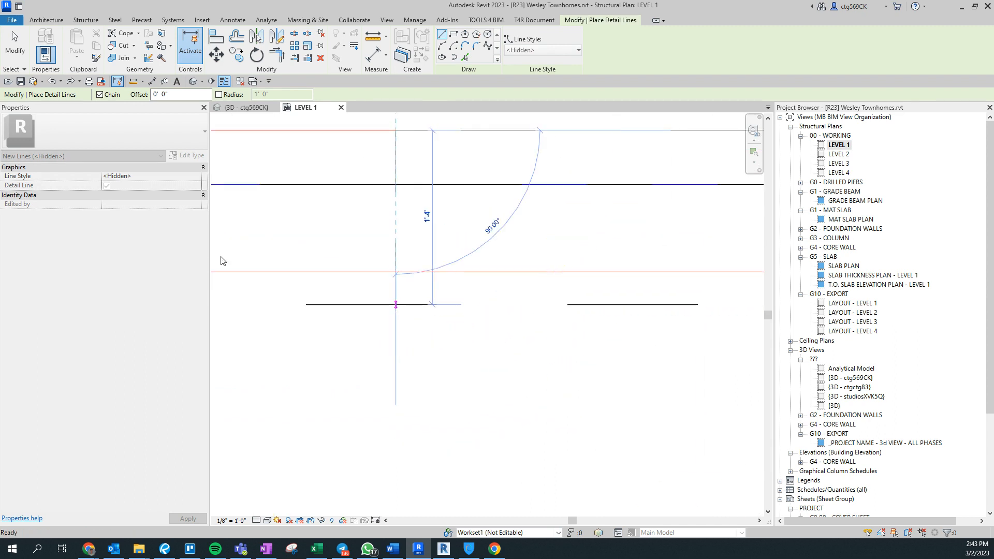
key("Escape")
scroll(223, 260, "down", 1)
scroll(491, 308, "down", 3)
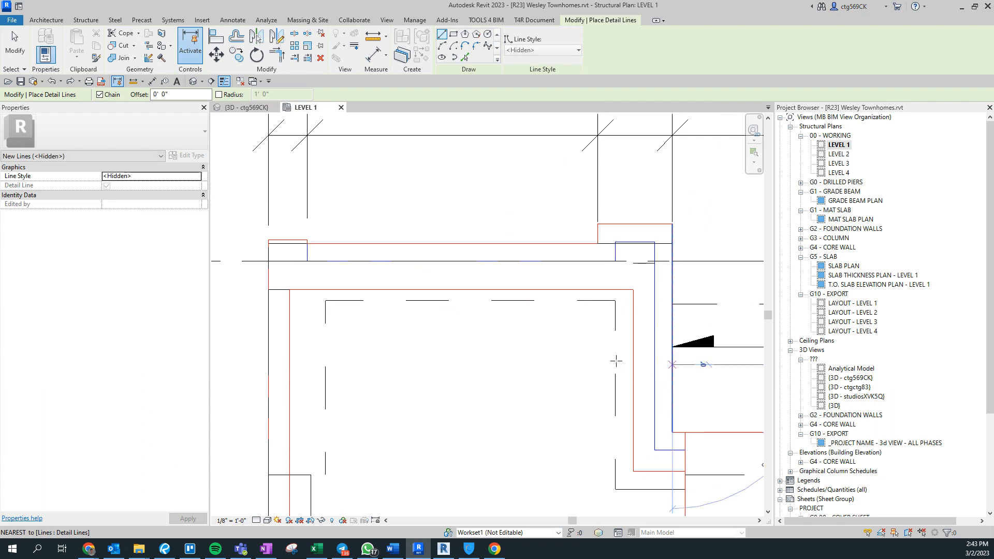
left_click(617, 363)
key("Escape")
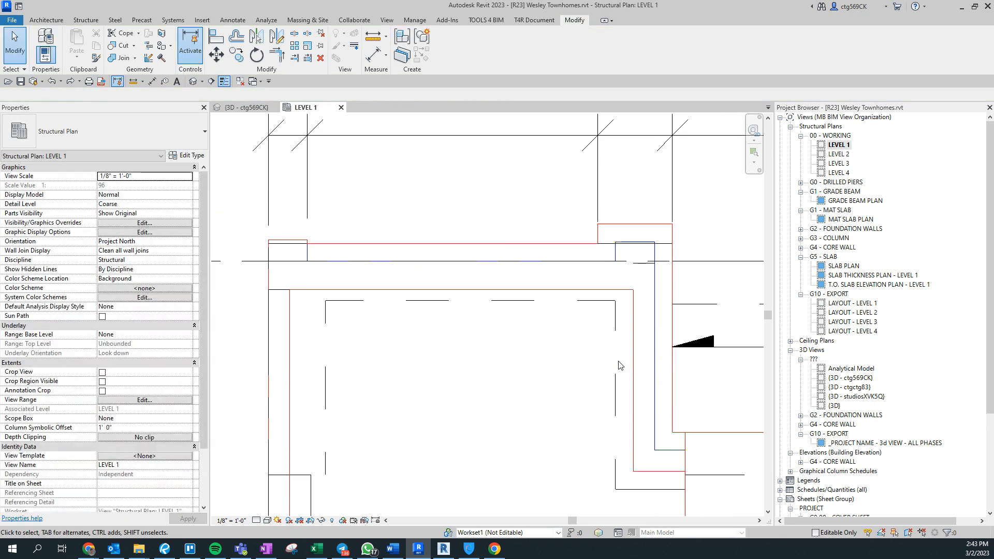
Step: Copy the 13' long 12" Rib wall on grid 1.1 into the open area between grid 1.1 and the recess
scroll(617, 361, "down", 3)
left_click(589, 346)
middle_click_drag(338, 343, 312, 346)
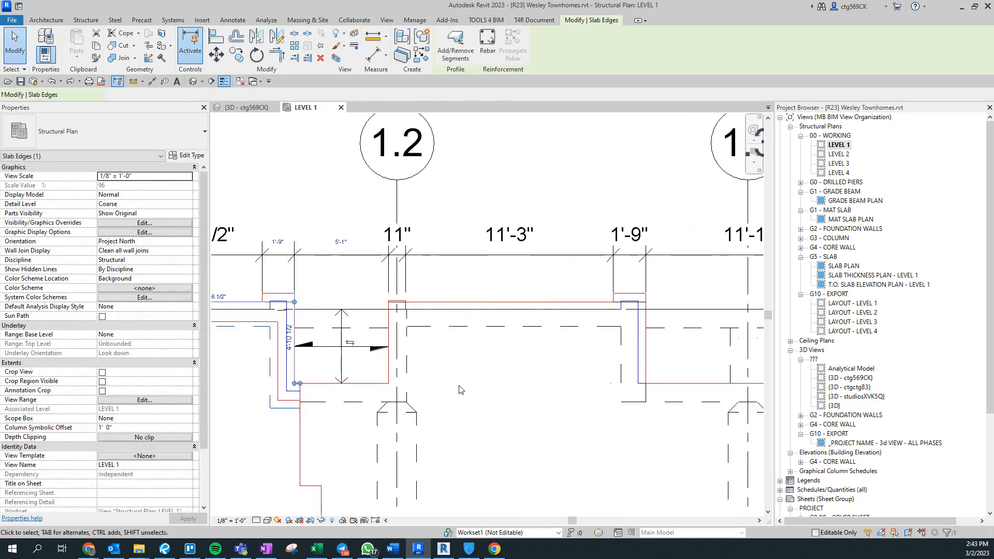
middle_click_drag(468, 377, 692, 384)
scroll(364, 375, "up", 2)
key("Escape")
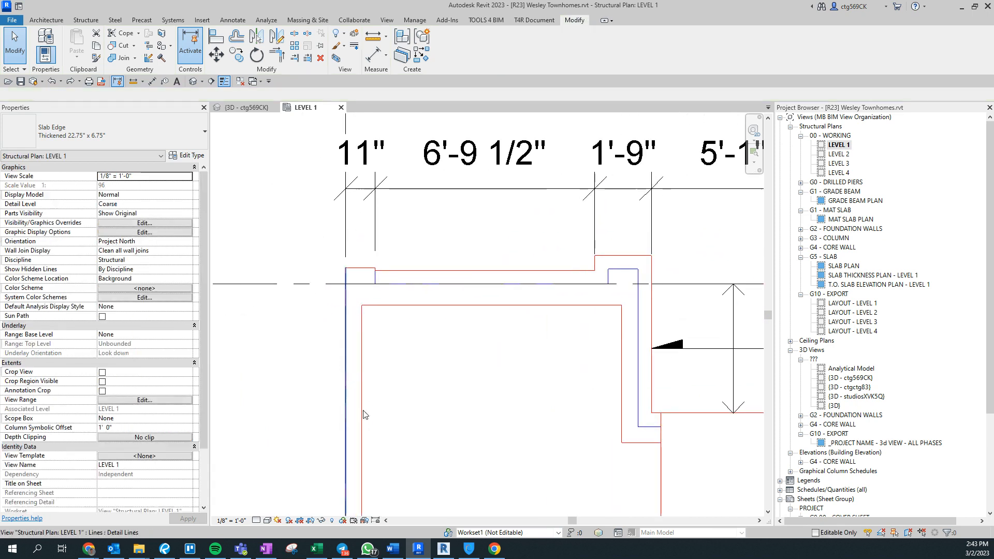
left_click(378, 448)
middle_click_drag(377, 440, 374, 293)
scroll(373, 291, "down", 1)
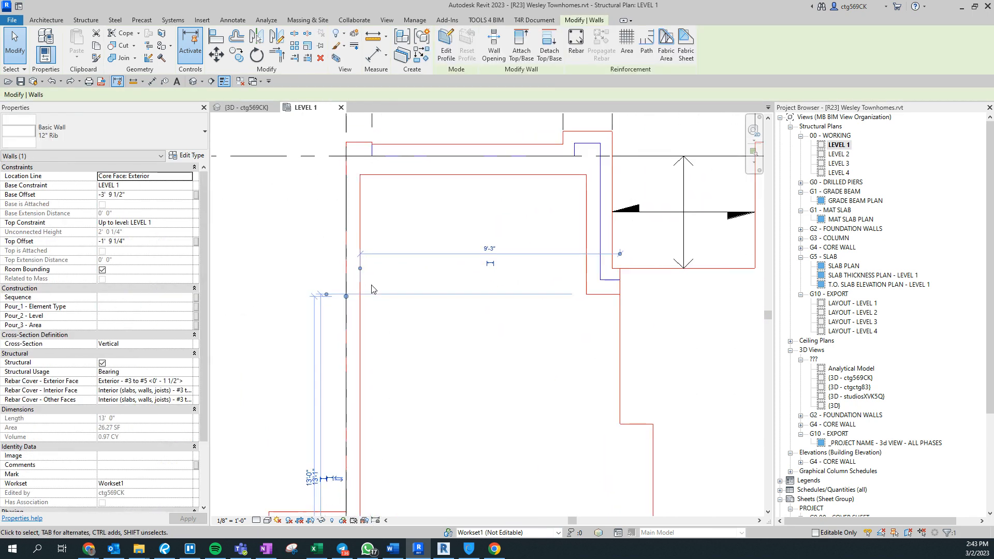
left_click(233, 58)
left_click(462, 281)
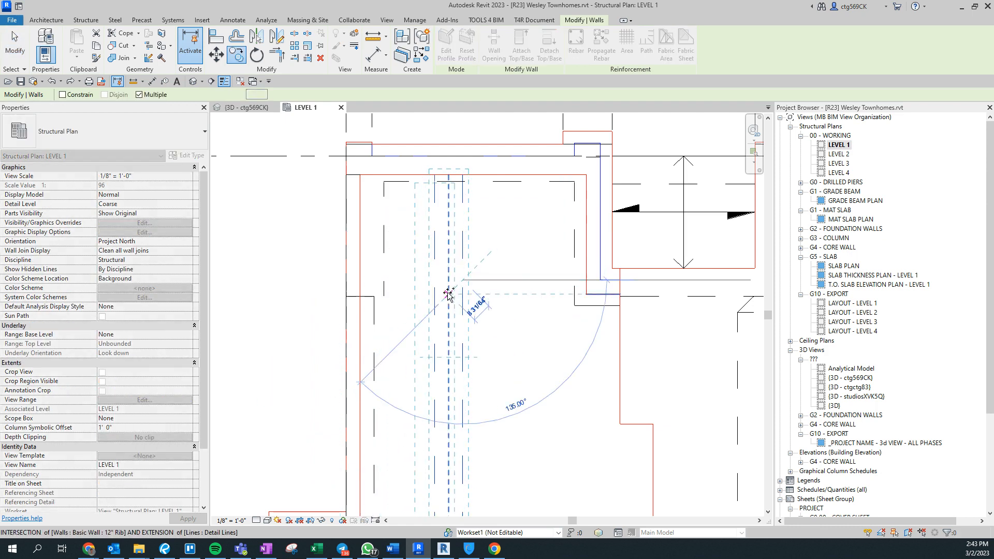
left_click(412, 280)
key("Escape")
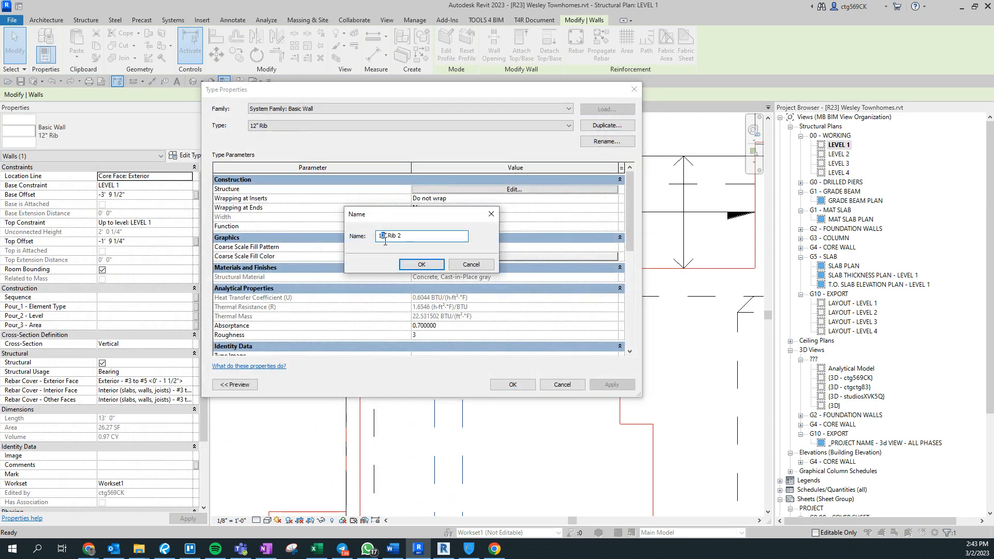
Step: Duplicate the copied wall's type as 16" Rib and set its structure layer thickness to 1'-4"
key("Return")
left_click(510, 189)
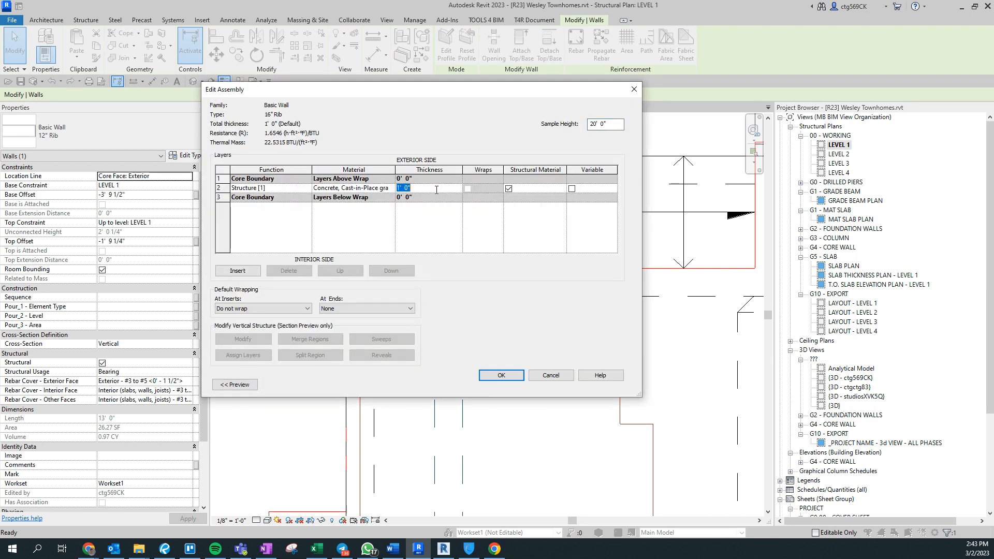
left_click(436, 190)
type("1-4")
key("Return")
key("Return")
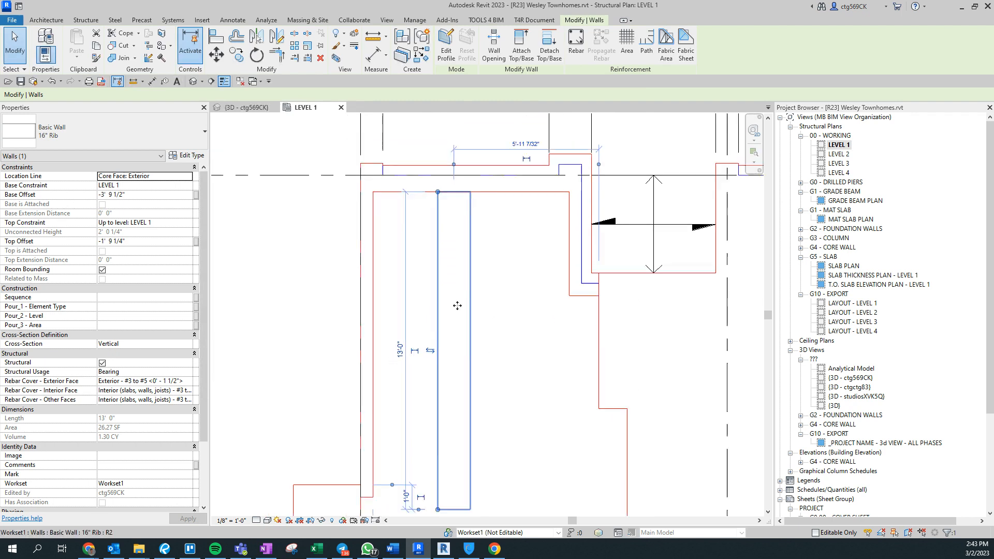
Step: Shorten the copied 16" rib, move it onto the slab edge endpoint at grid 1.1, and extend it to 5'-0" at grid 1.A
left_click_drag(428, 344, 413, 301)
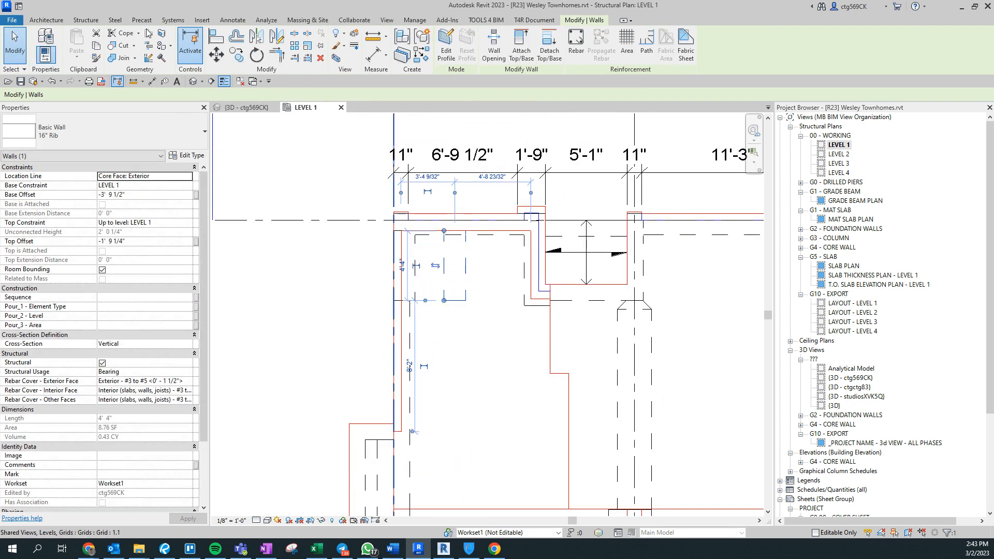
left_click(215, 54)
left_click(444, 301)
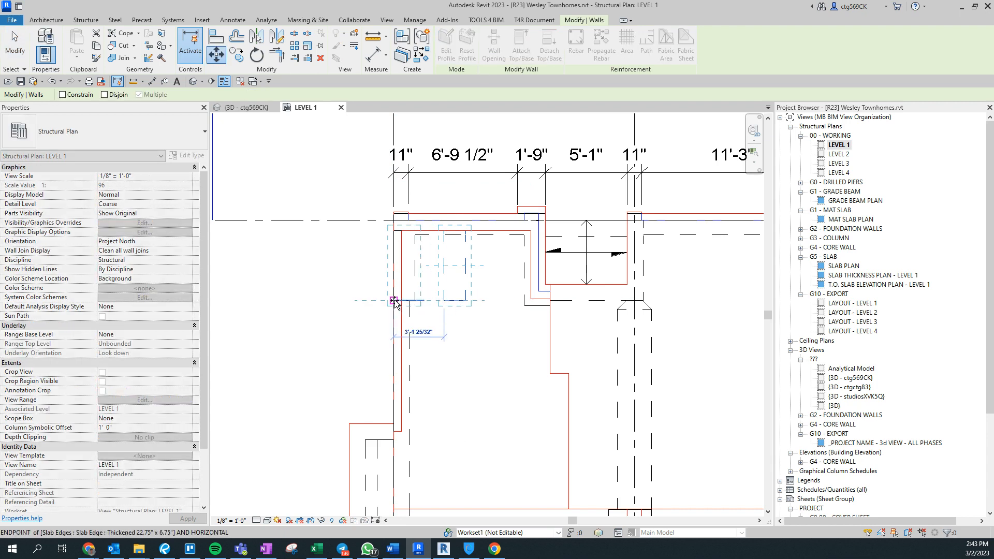
left_click(394, 300)
scroll(419, 221, "up", 3)
scroll(420, 223, "up", 1)
left_click_drag(375, 239, 375, 221)
left_click(277, 36)
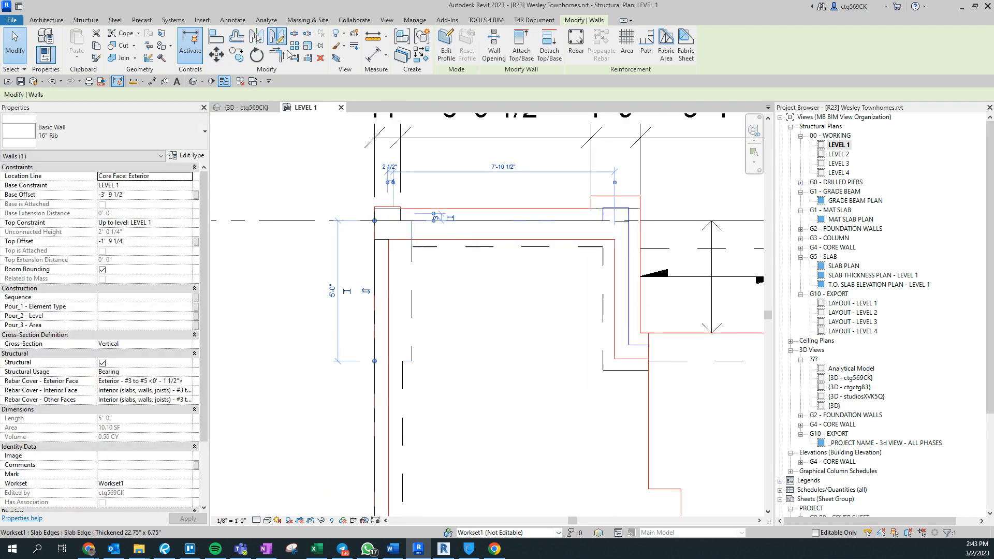
left_click(374, 221)
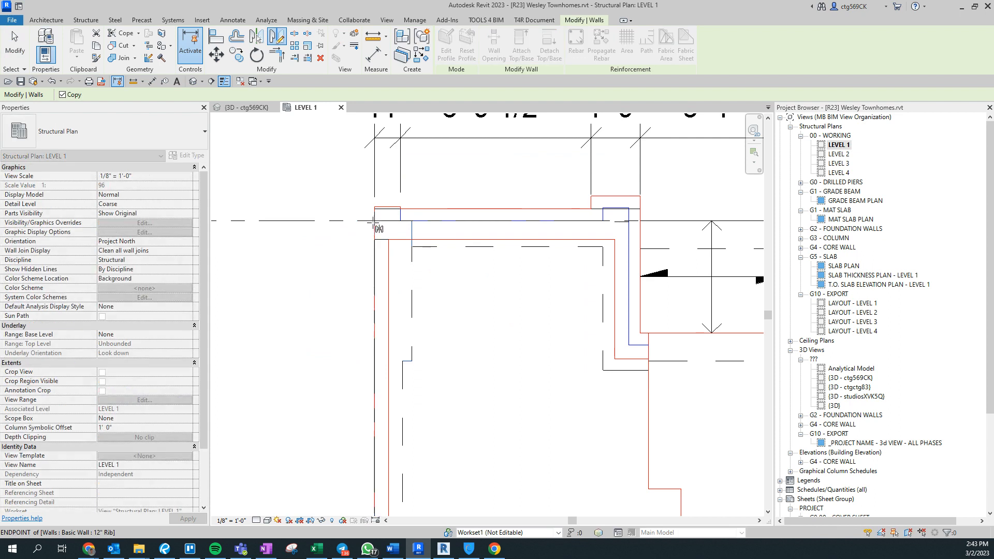
left_click(420, 254)
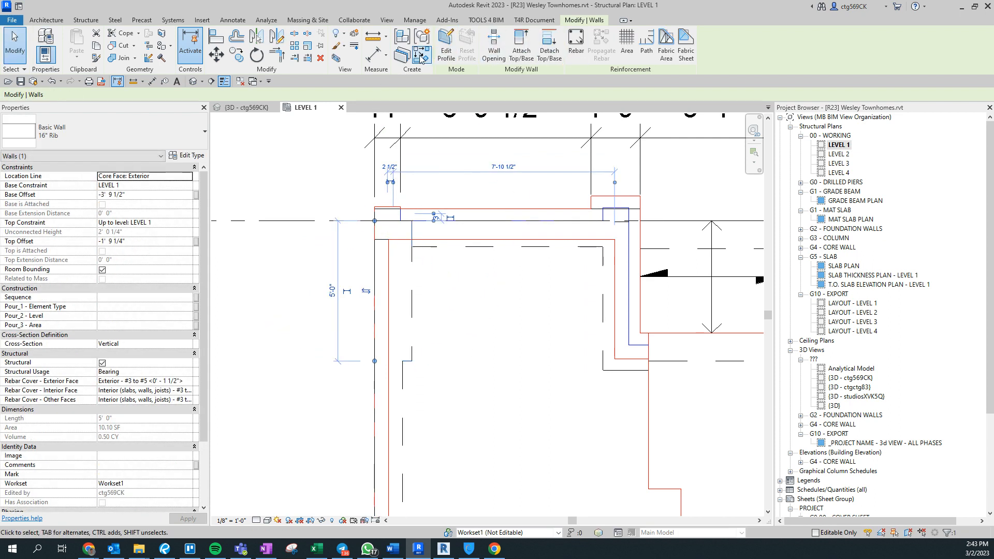
Step: Draw chained 16" Rib walls from the grid 1.1 corner along grid 1.A, down the recess side and across its 3 1/2" jog
key("c")
key("s")
left_click(374, 221)
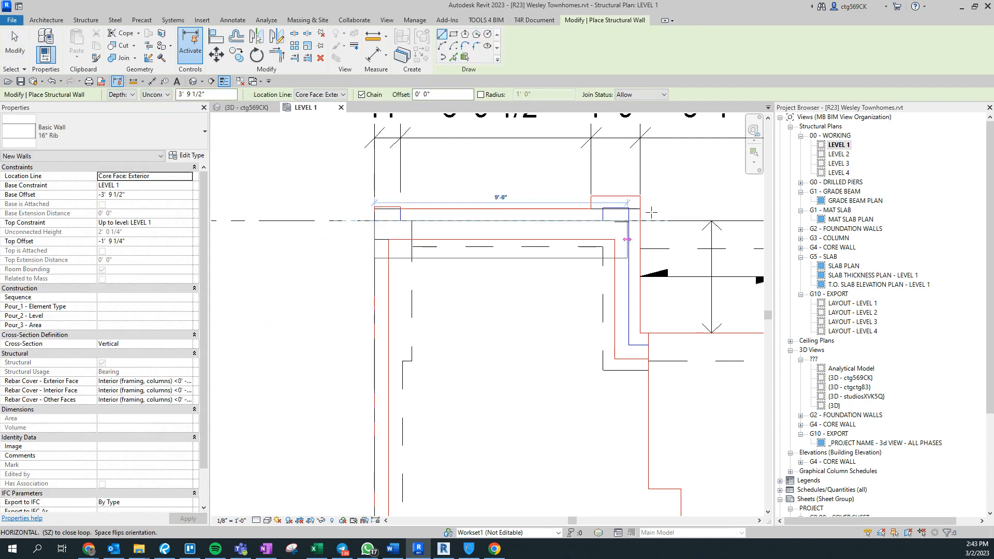
left_click(640, 220)
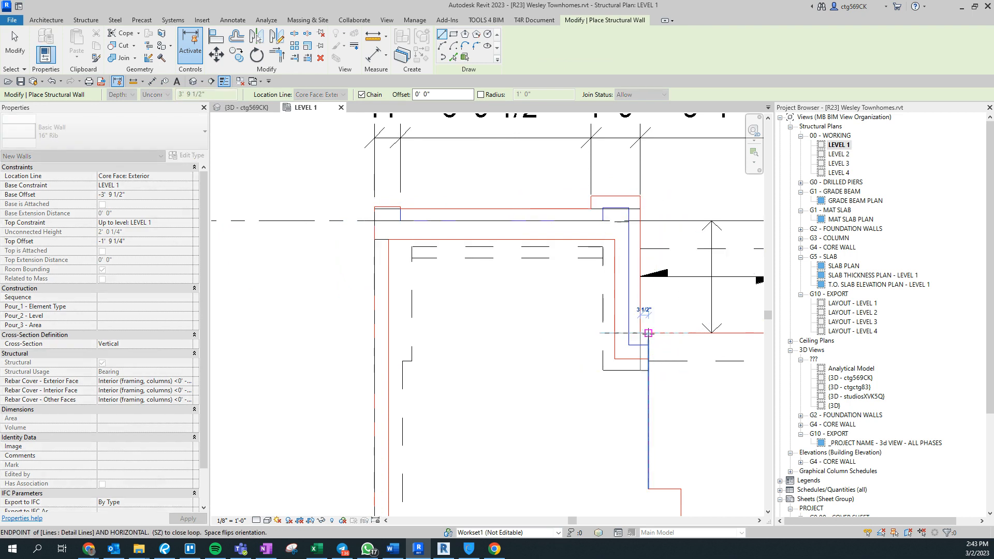
left_click(648, 333)
key("Escape")
key("Escape")
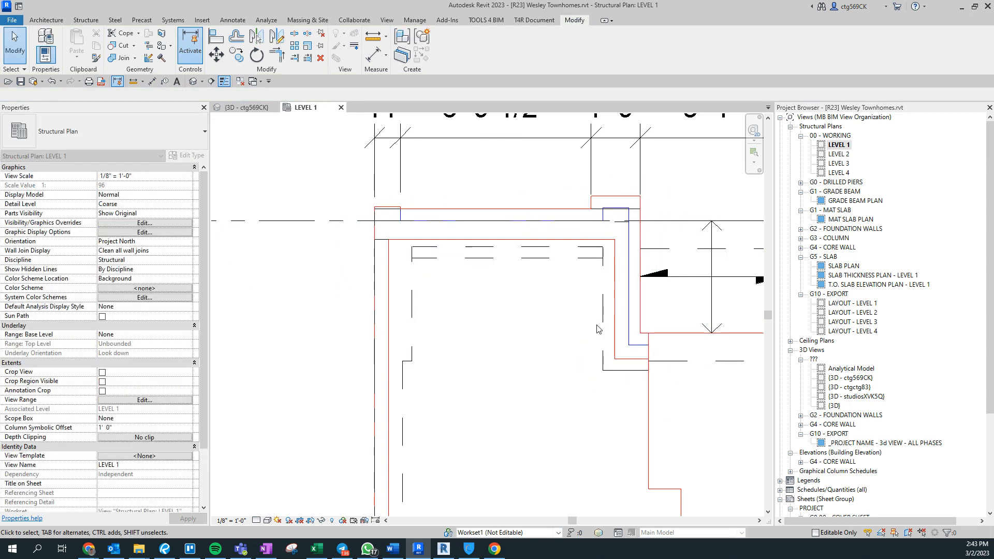
Step: Using the 4'-0" rib on grid 1.2 as the template, draw a 4'-9" 12" Rib wall along the slab edge between grids 1.2 and 1.3
scroll(667, 392, "up", 3)
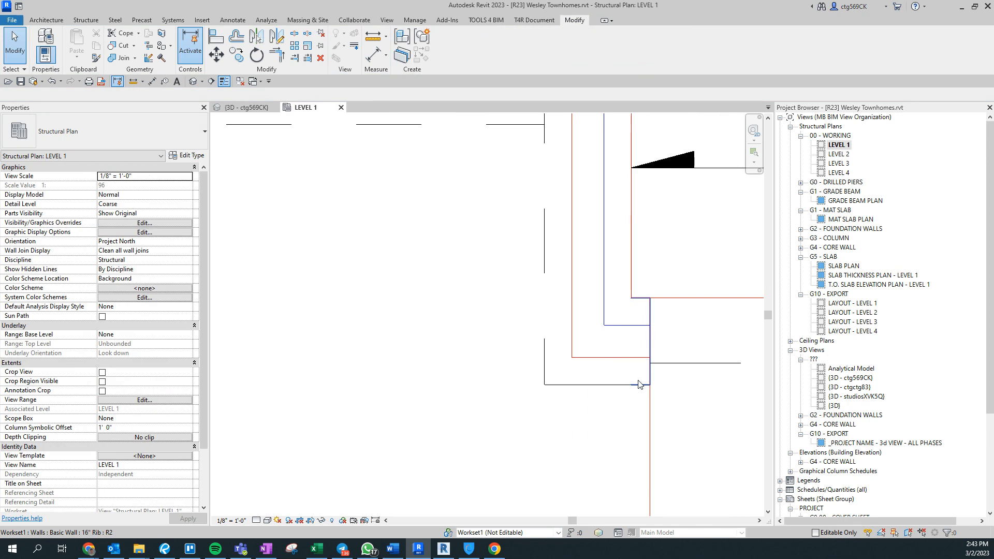
scroll(640, 385, "down", 3)
scroll(367, 283, "up", 3)
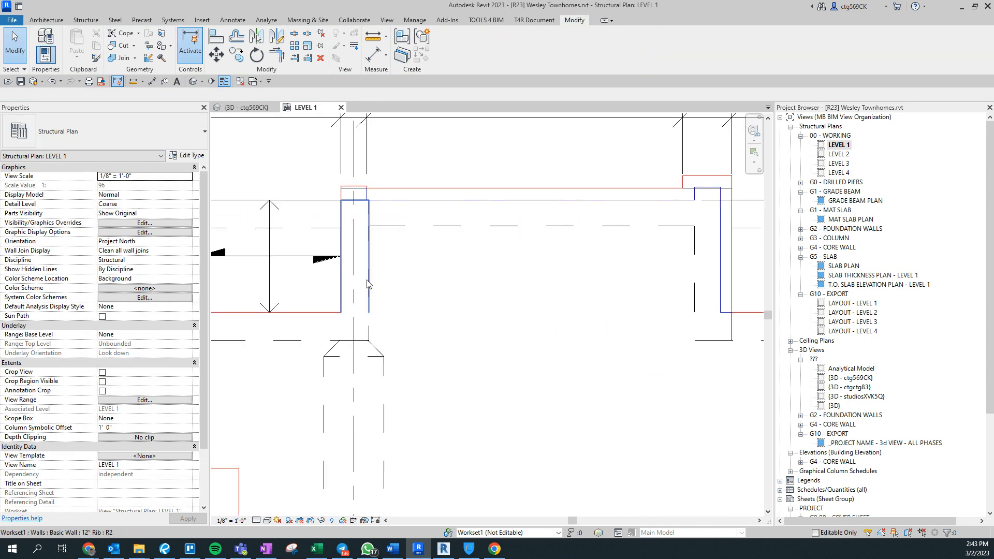
middle_click_drag(369, 280, 361, 326)
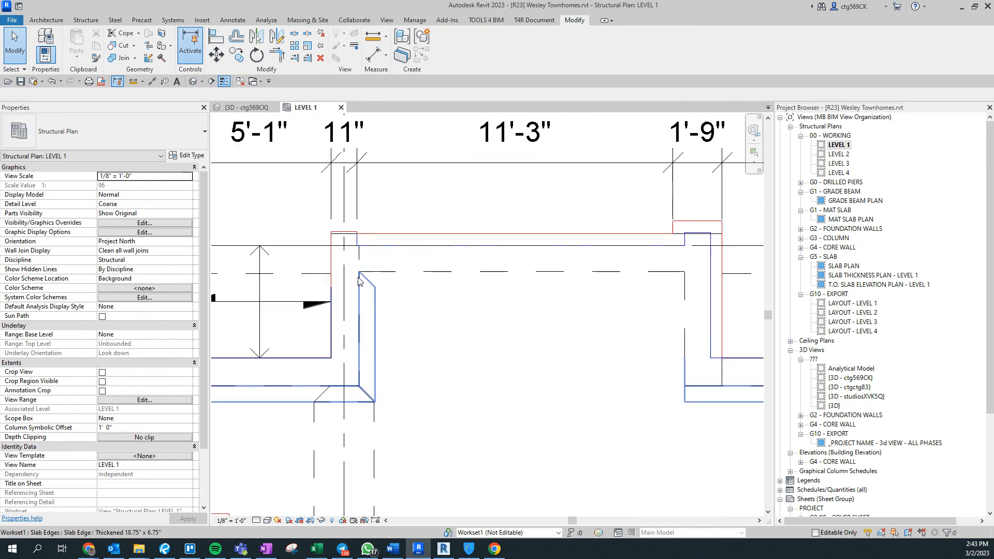
scroll(360, 276, "up", 1)
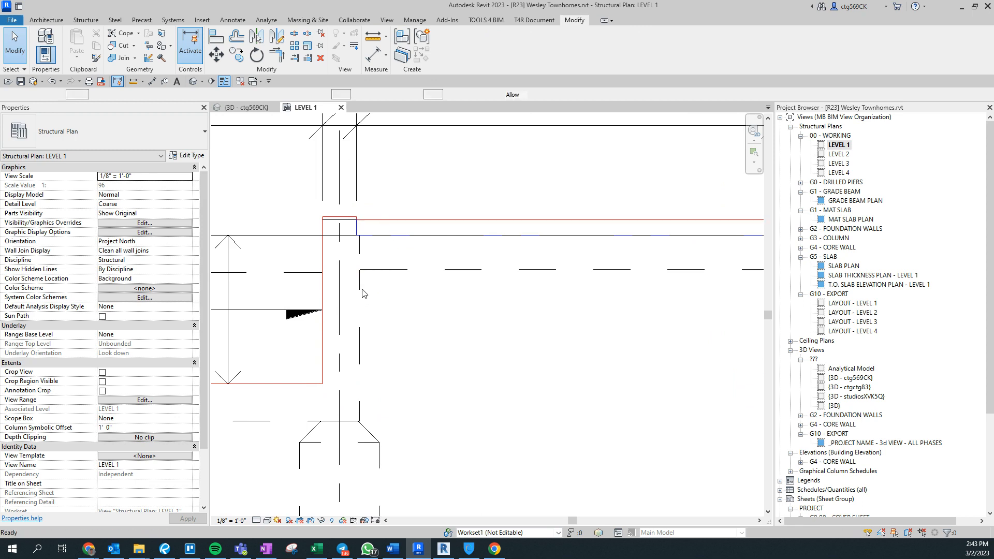
left_click(361, 294)
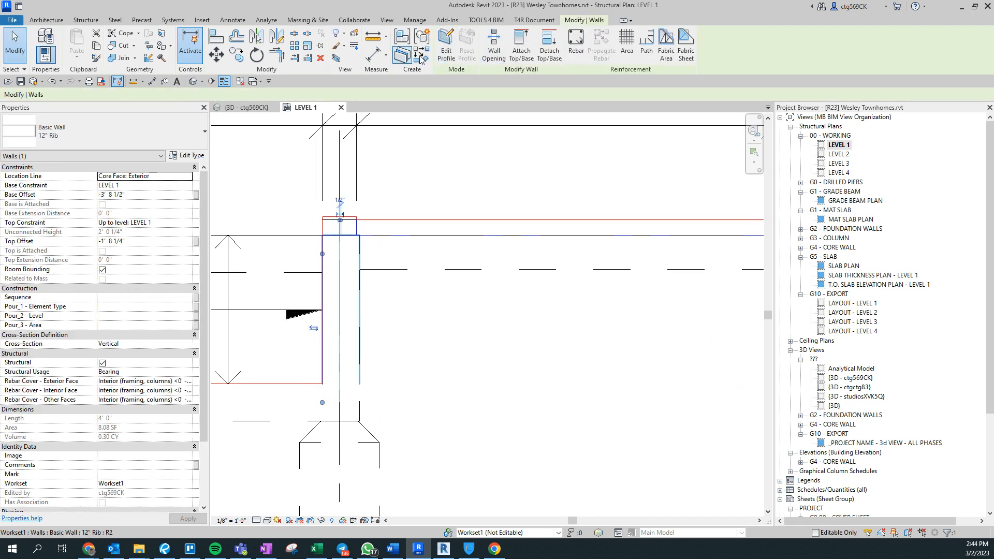
left_click(423, 58)
left_click(443, 220)
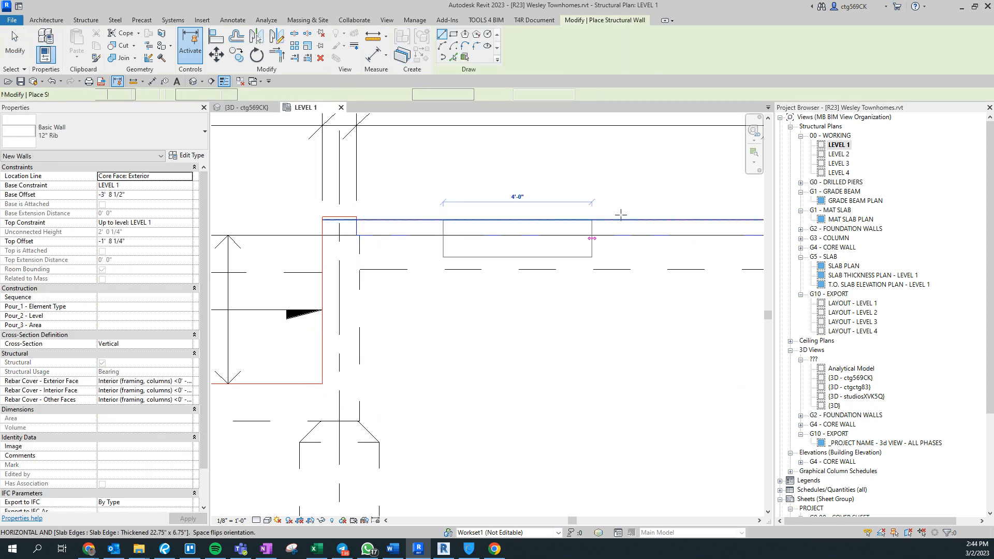
left_click(620, 220)
key("Escape")
key("Escape")
Step: Change the new wall's type to 16" Rib and extend its grid 1.2 end to meet the rib on that grid
left_click(565, 240)
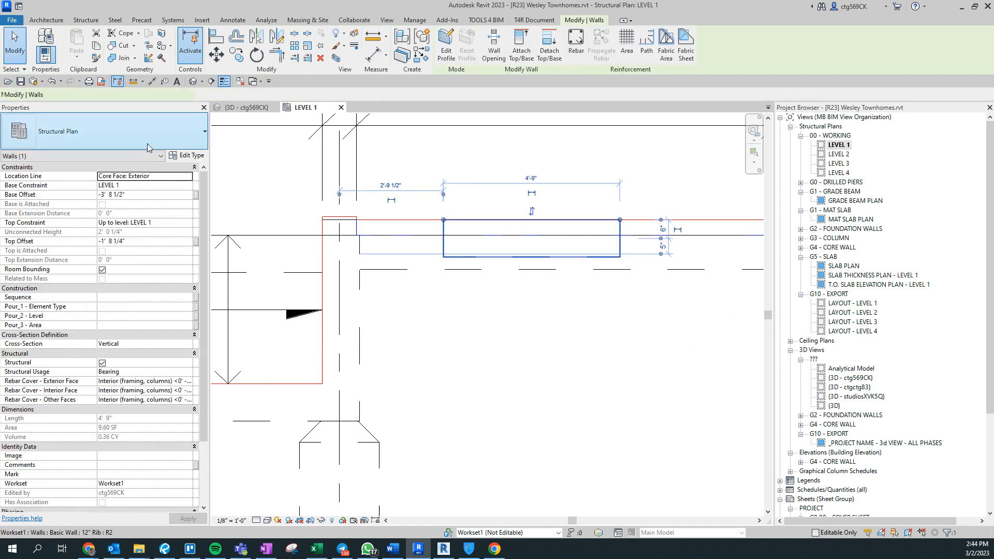
left_click(105, 135)
left_click(104, 192)
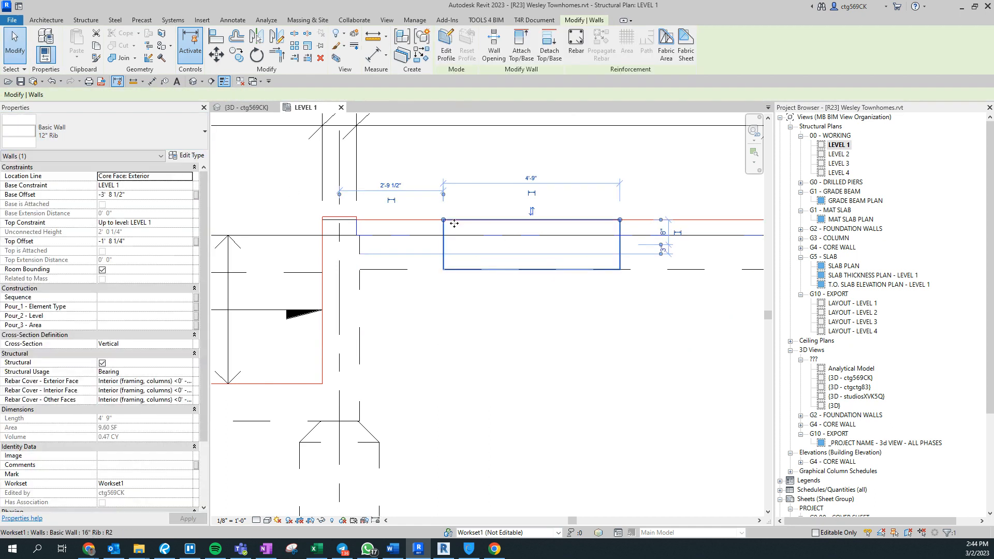
left_click_drag(443, 220, 322, 220)
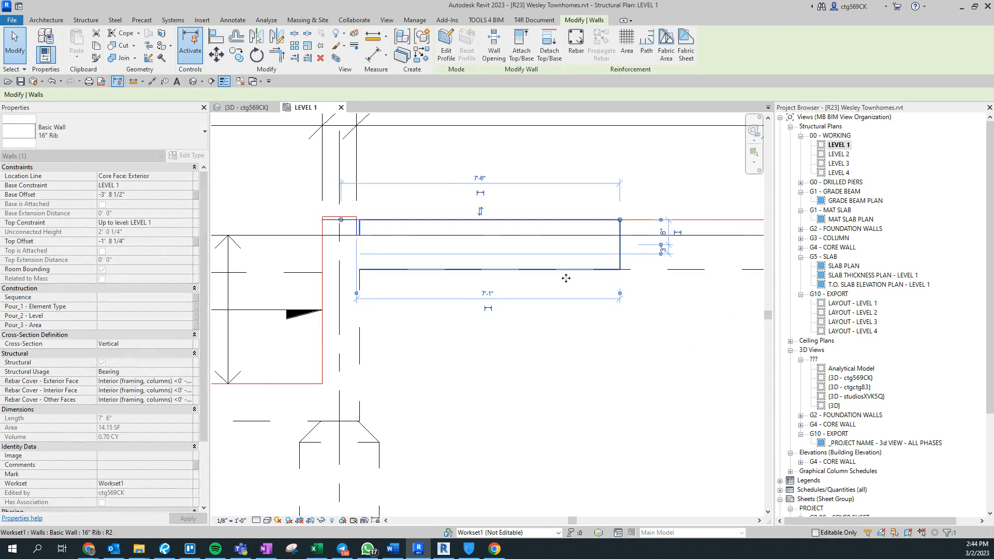
Step: Extend the 16" Rib wall along the grid 1.A slab edge to the recess corner near grid 1.3, making it 13'-5" long
middle_click_drag(644, 231, 319, 266)
scroll(317, 267, "down", 1)
left_click_drag(299, 257, 466, 258)
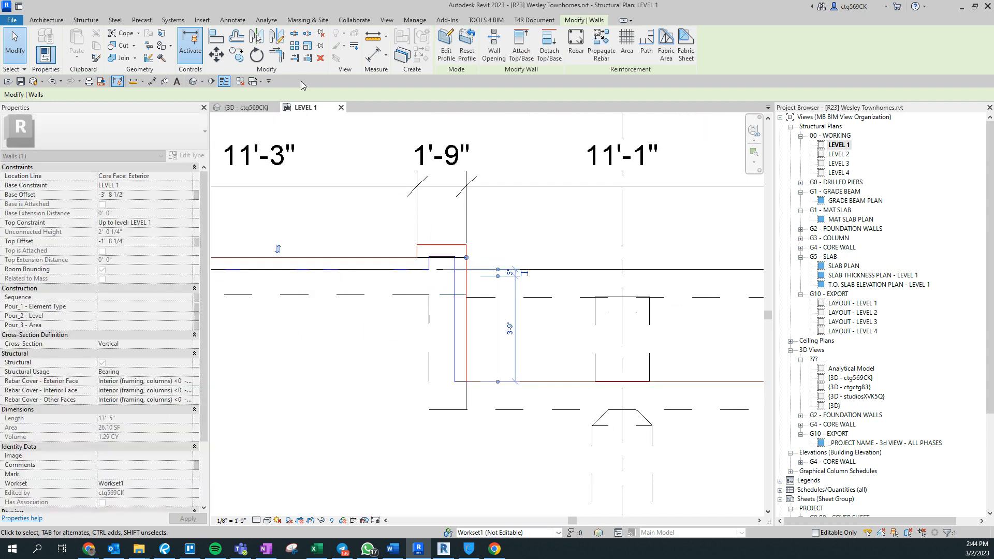
Step: Draw chained 16" Rib walls down one side of the 11'-1" recess at grid 1.3, across its inner edge and up the opposite side
key("c")
key("s")
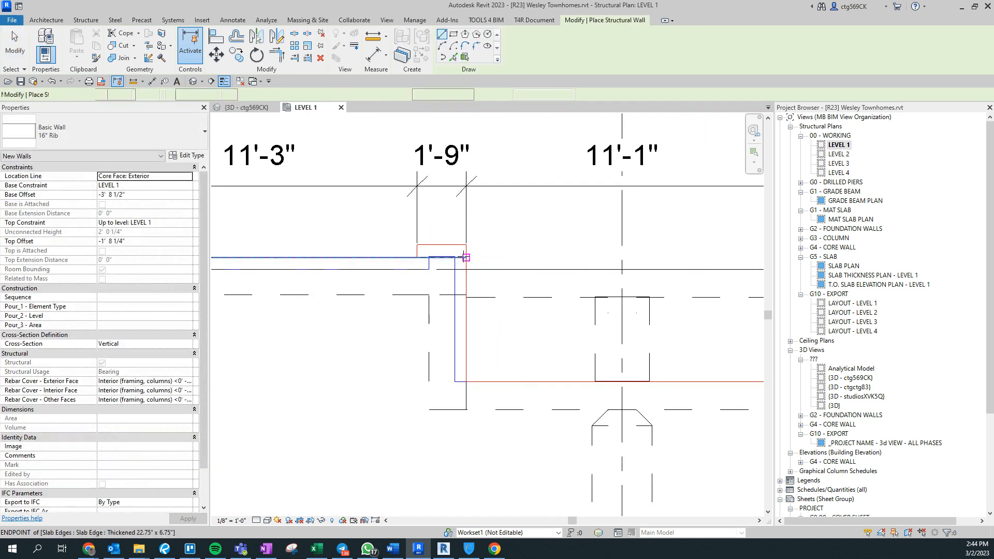
left_click(466, 258)
left_click(466, 382)
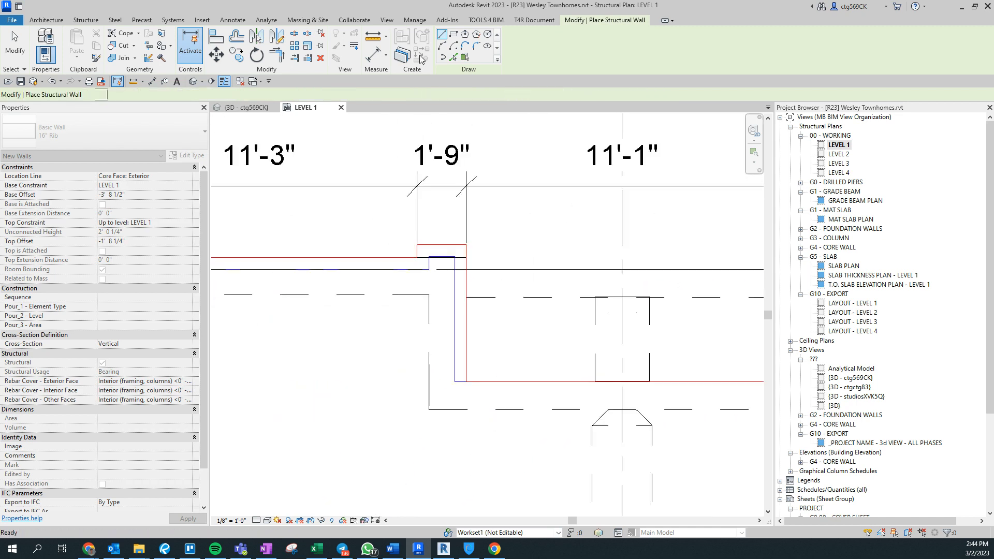
mouse_move(554, 262)
middle_mouse_down()
mouse_move(459, 251)
mouse_move(423, 259)
middle_mouse_up()
scroll(423, 259, "down", 1)
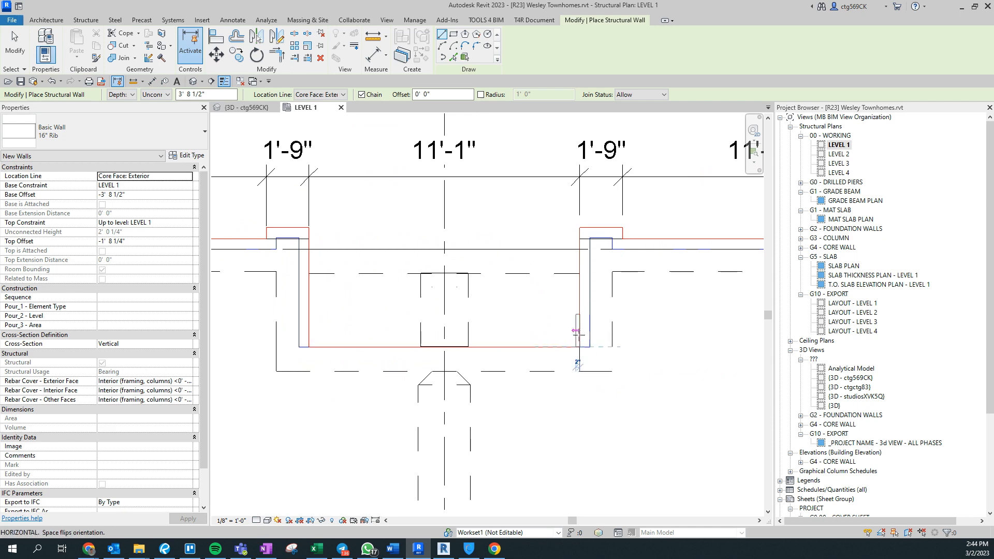
left_click(580, 239)
Step: Continue the 16" Rib chain along the grid 1.A slab edge to the grid 1.5 recess and down that recess's near side
middle_click_drag(670, 347, 272, 348)
middle_click_drag(621, 330, 293, 302)
left_click(508, 209)
left_click(507, 316)
Step: Run the 16" Rib chain across the grid 1.5 recess, up its far side, along grid 1.A, and about 5'-5" down grid 1.6
middle_click_drag(668, 327, 344, 331)
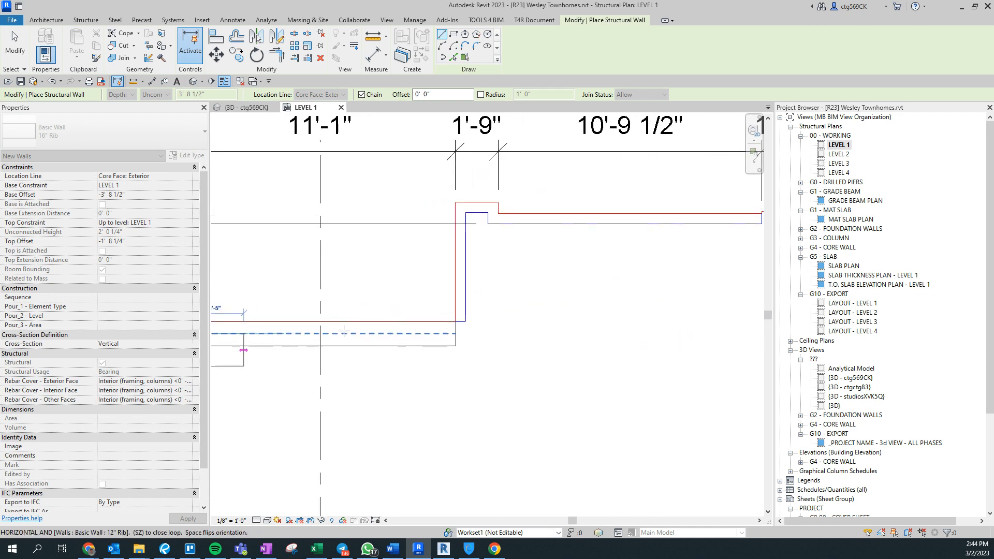
left_click(456, 320)
left_click(337, 314)
left_click(337, 190)
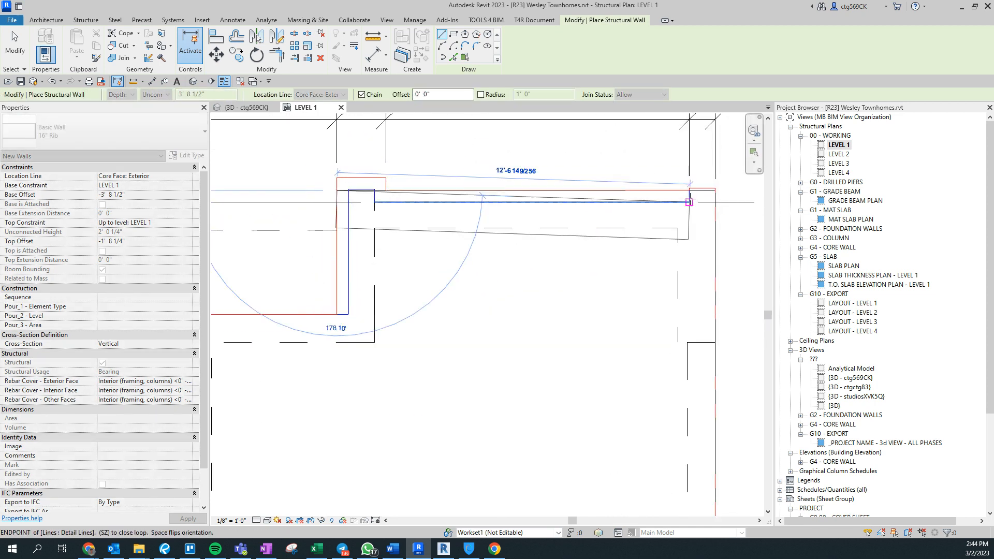
left_click(714, 207)
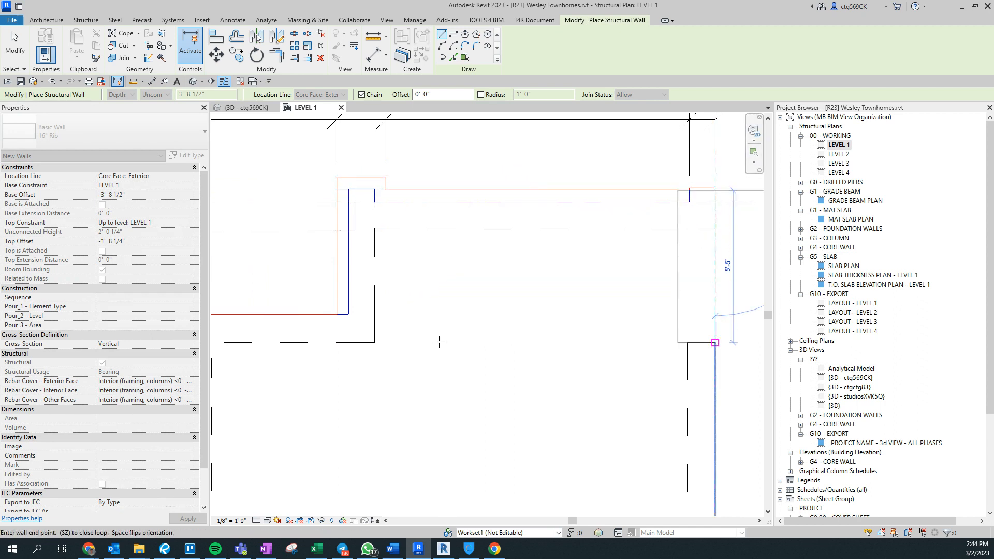
key("Escape")
key("Escape")
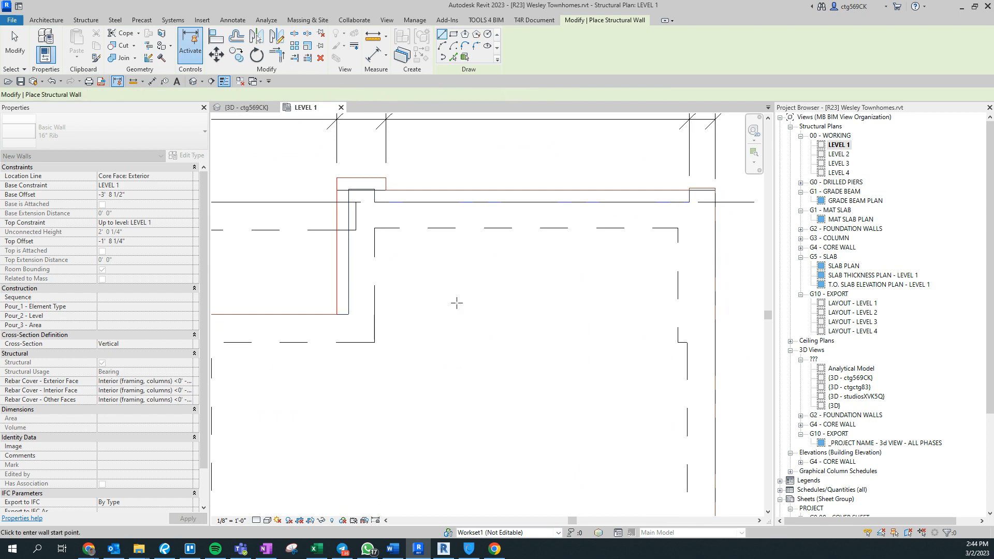
Step: Measure the rib width between the outer face of the thickened slab edge jog on grid 1.6 and the inner rib line
scroll(458, 304, "down", 1)
middle_click_drag(559, 386, 476, 342)
scroll(479, 342, "down", 4)
scroll(572, 457, "up", 3)
middle_click_drag(584, 463, 497, 286)
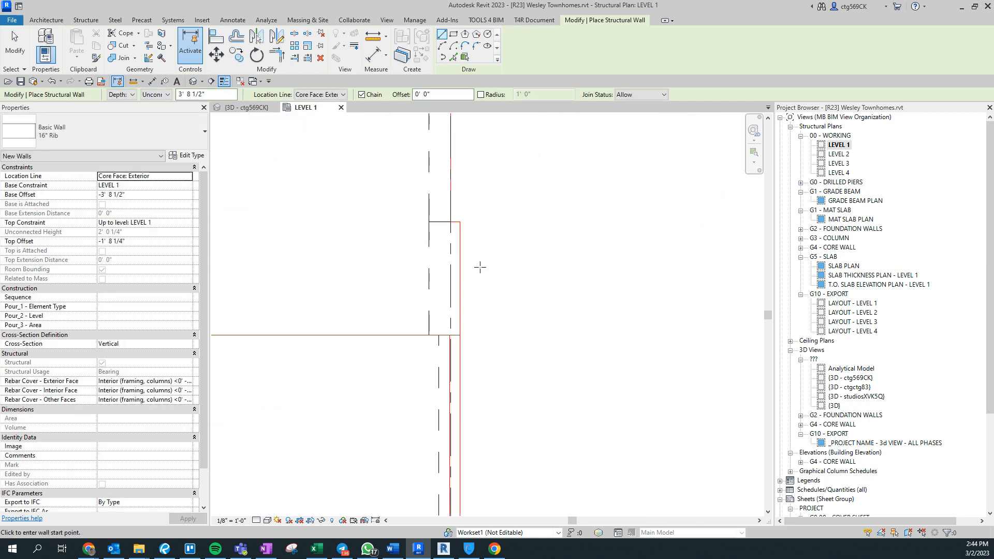
key("Escape")
key("d")
key("i")
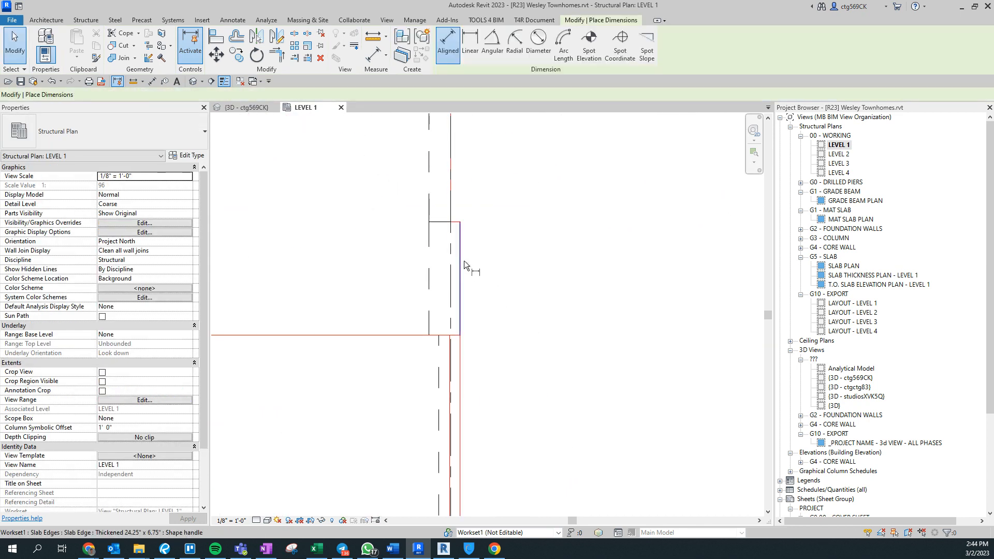
key("Escape")
key("Escape")
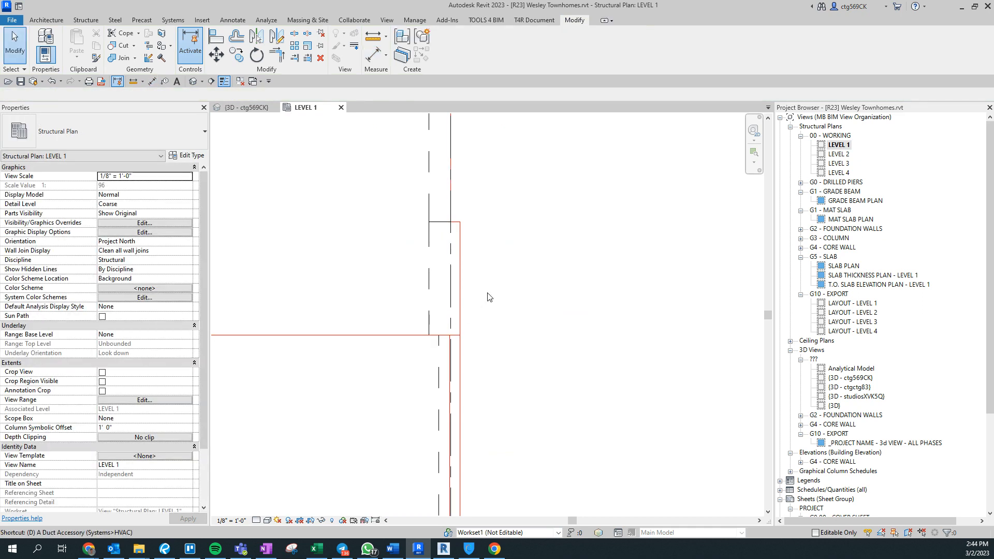
key("d")
key("l")
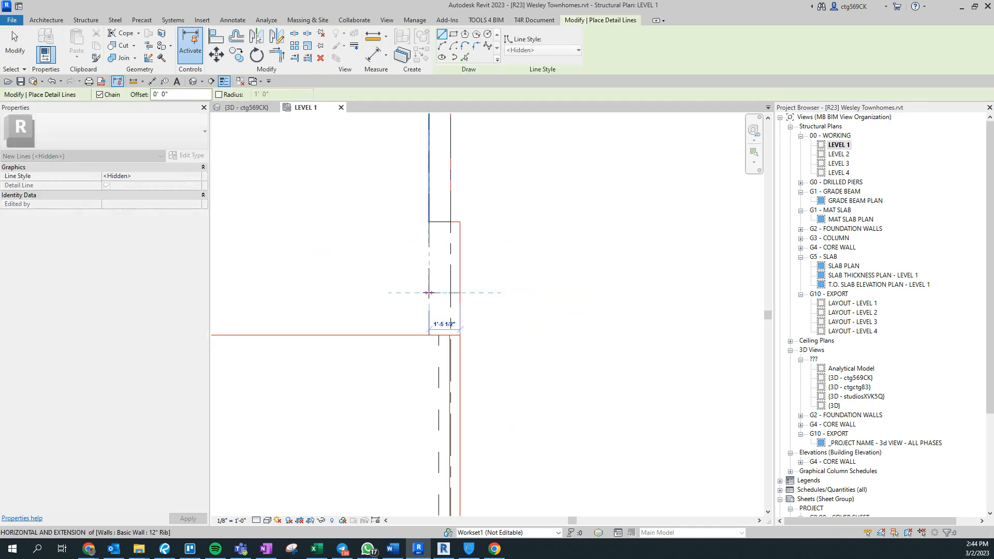
key("Escape")
Step: Copy the 16" Rib wall on grid 1.6 into the open slab area beside the thickened slab edge jog
scroll(378, 306, "down", 2)
middle_click_drag(397, 151, 405, 259)
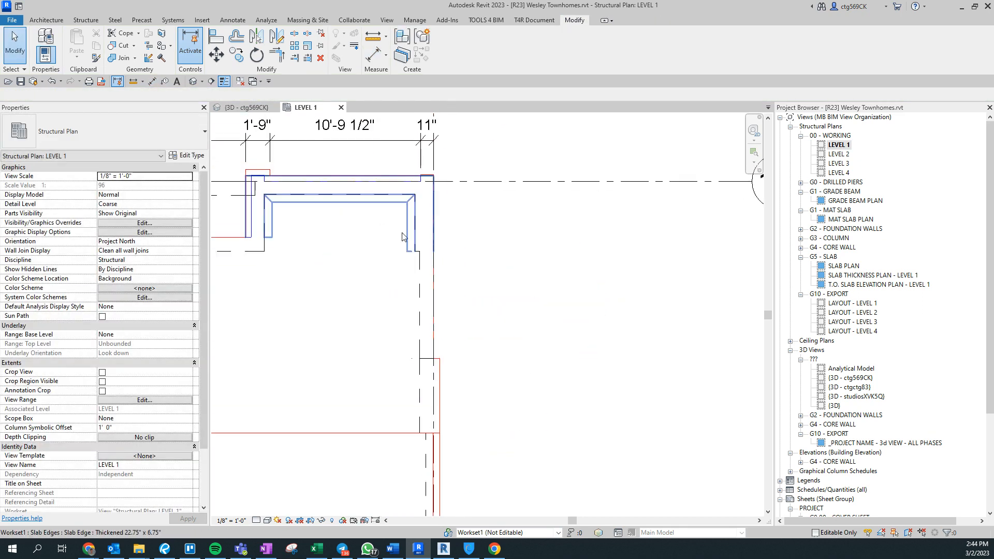
left_click(431, 235)
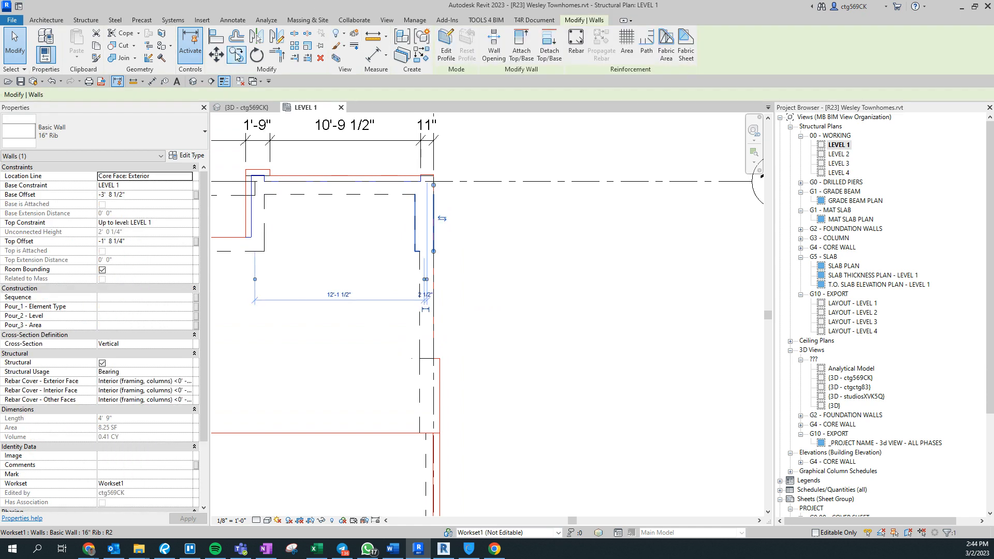
left_click(431, 236)
left_click(373, 393)
key("Escape")
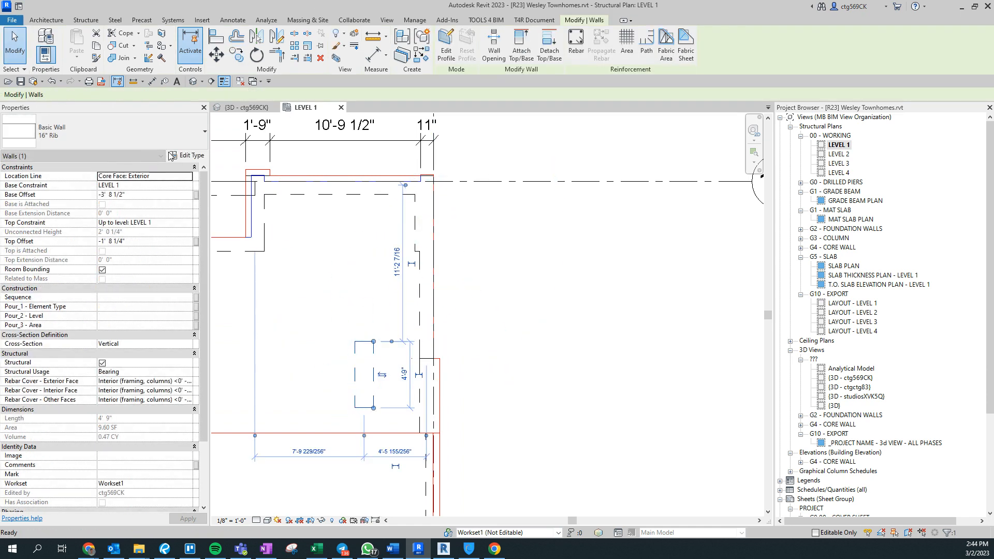
Step: Duplicate the copied wall's type as 17.5" Rib and set its structure layer thickness to 1'-5 1/2"
left_click(177, 136)
left_click(179, 172)
left_click(187, 155)
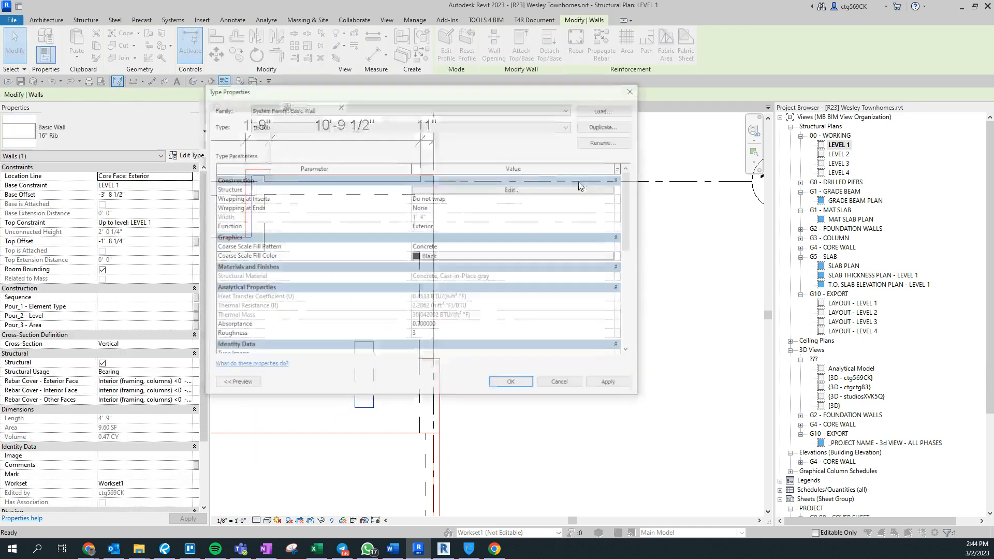
left_click(607, 125)
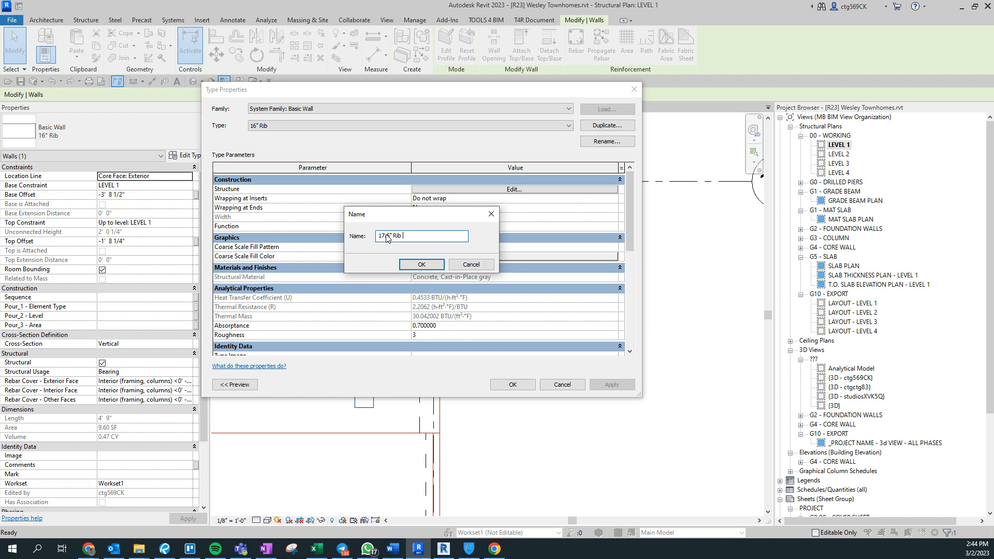
key("Return")
left_click(526, 193)
left_click(450, 190)
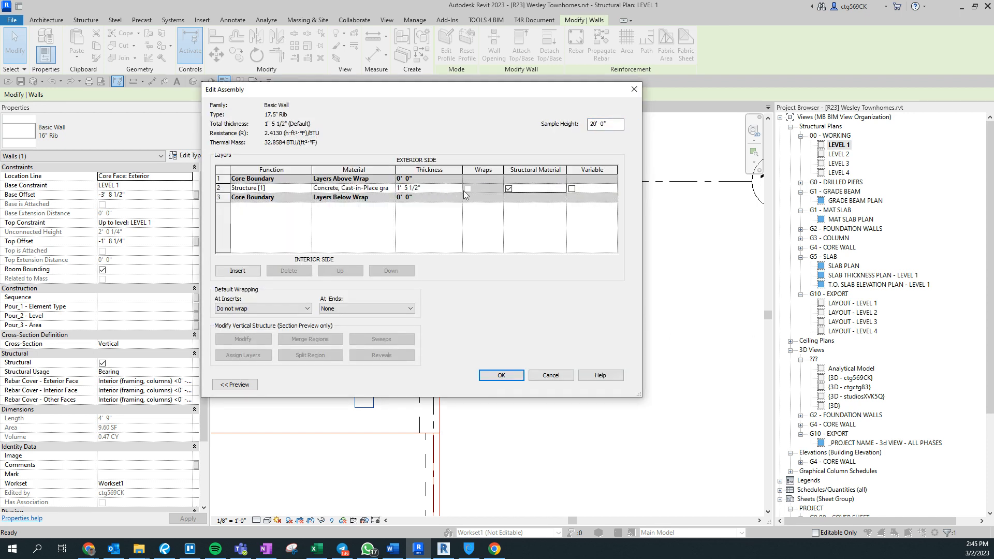
left_click(501, 375)
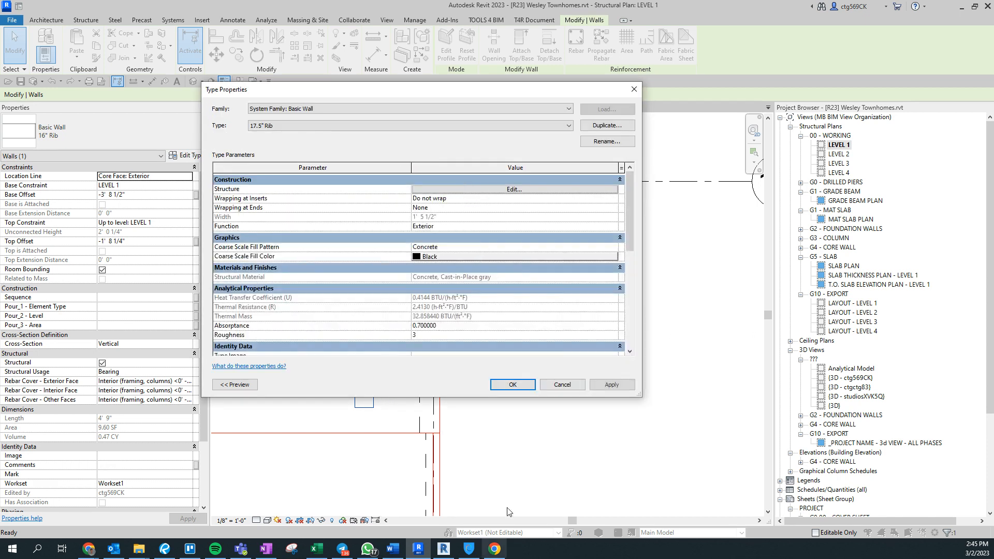
left_click(529, 387)
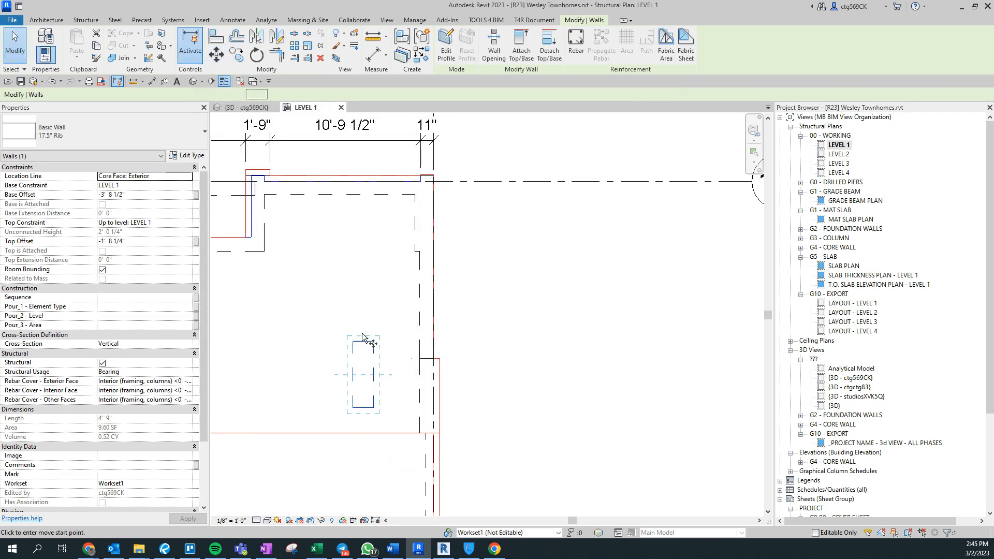
Step: Move the 17.5" Rib wall onto the corner of the slab edge jog at grid 1.6 and extend it to 5'-4"
left_click(373, 342)
left_click(471, 355)
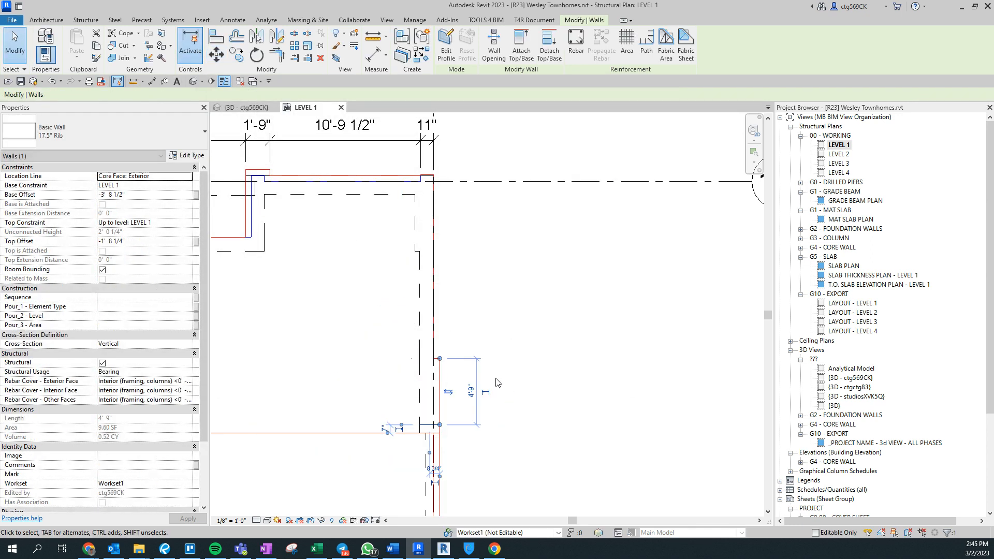
scroll(513, 378, "up", 5)
scroll(520, 381, "down", 3)
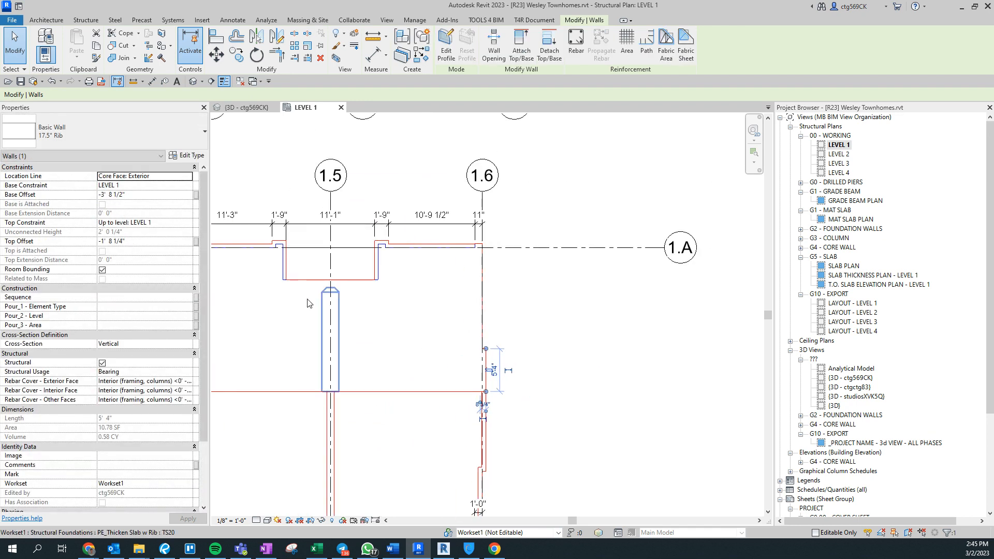
left_click(309, 306)
Step: Copy the 4'-4" long 16" Rib wall on grid 1.1 into the open area inside the slab corner
middle_click_drag(574, 272, 746, 268)
middle_click_drag(348, 348, 546, 346)
scroll(423, 253, "up", 1)
scroll(424, 248, "up", 2)
middle_click_drag(424, 250, 598, 294)
middle_click_drag(347, 372, 355, 362)
scroll(312, 269, "up", 3)
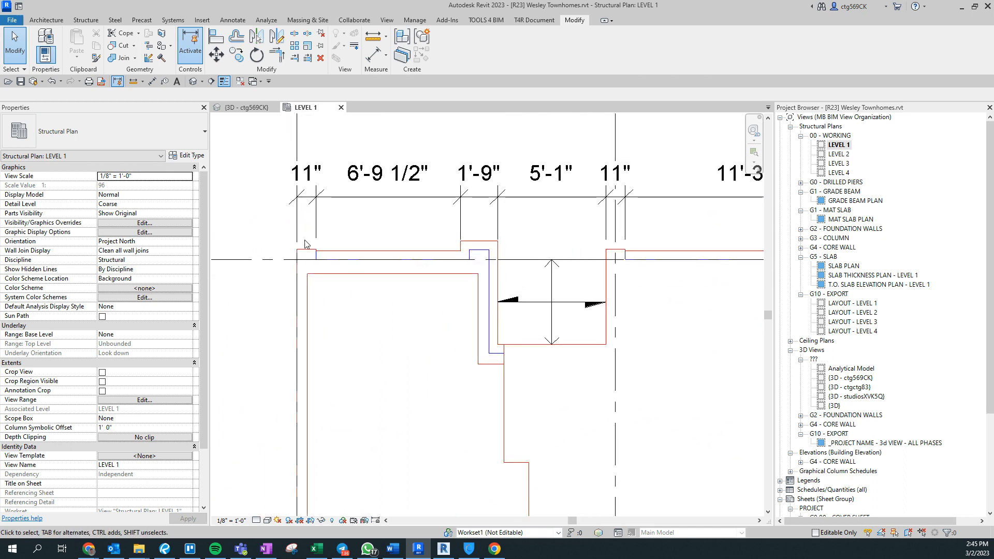
left_click(339, 401)
middle_click_drag(340, 401, 237, 304)
middle_click_drag(321, 304, 353, 309)
middle_click_drag(404, 347, 422, 358)
scroll(421, 358, "up", 1)
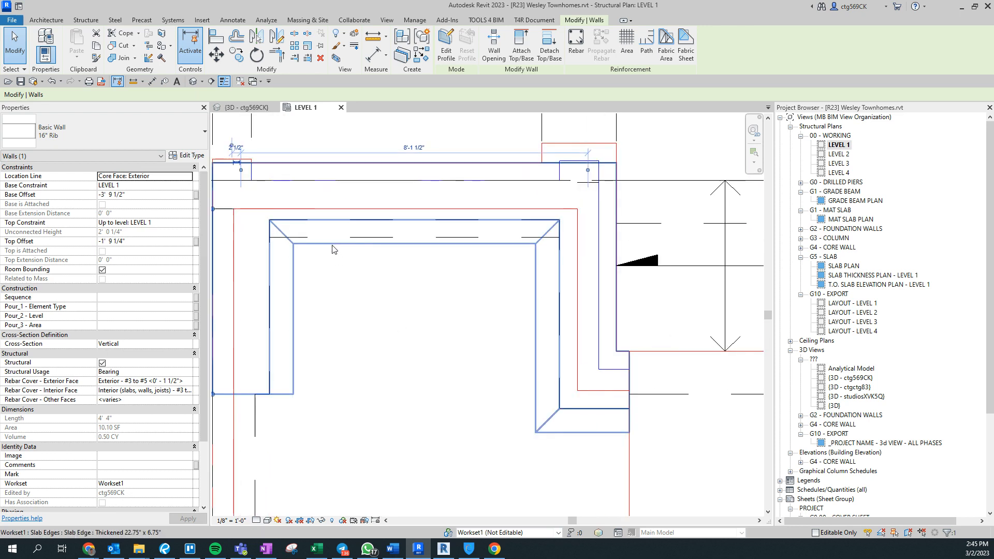
left_click(237, 55)
left_click(414, 381)
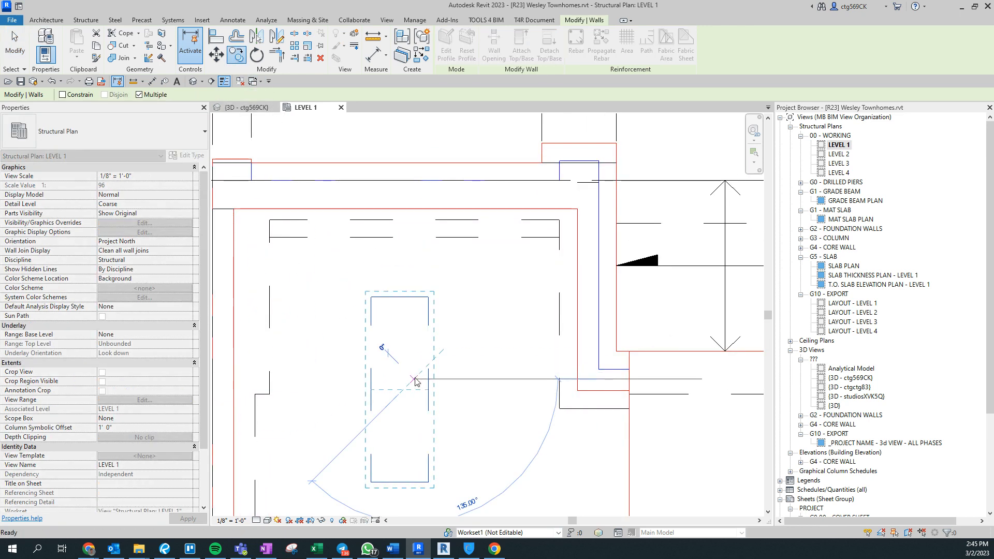
key("Escape")
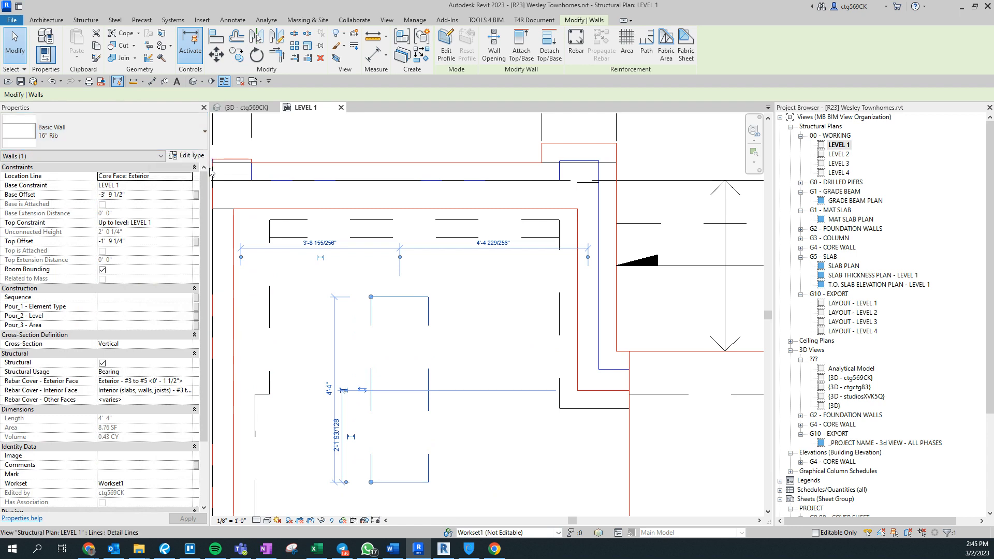
key("Escape")
Step: Duplicate the copied wall's type as 11" Rib and set its structure layer thickness to 11"
left_click(423, 332)
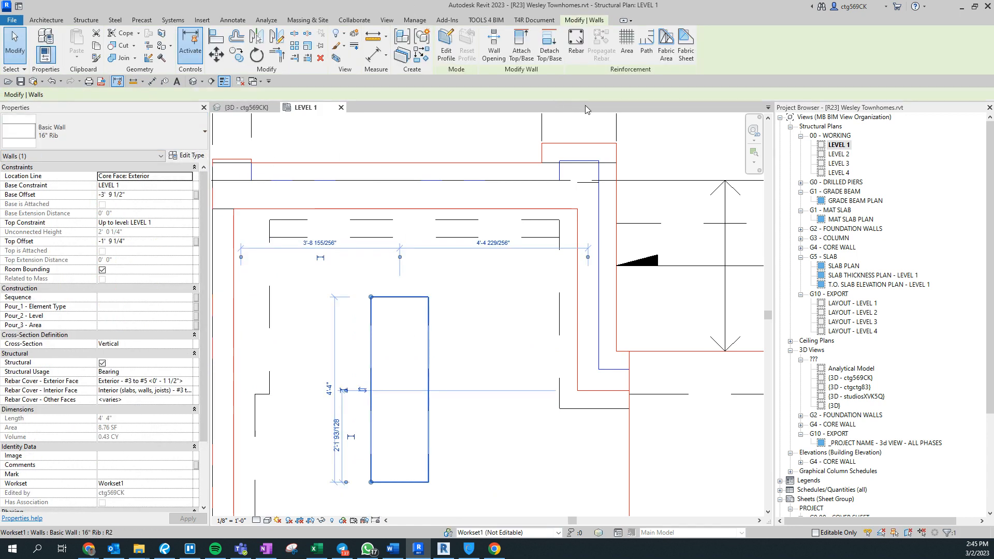
left_click(452, 54)
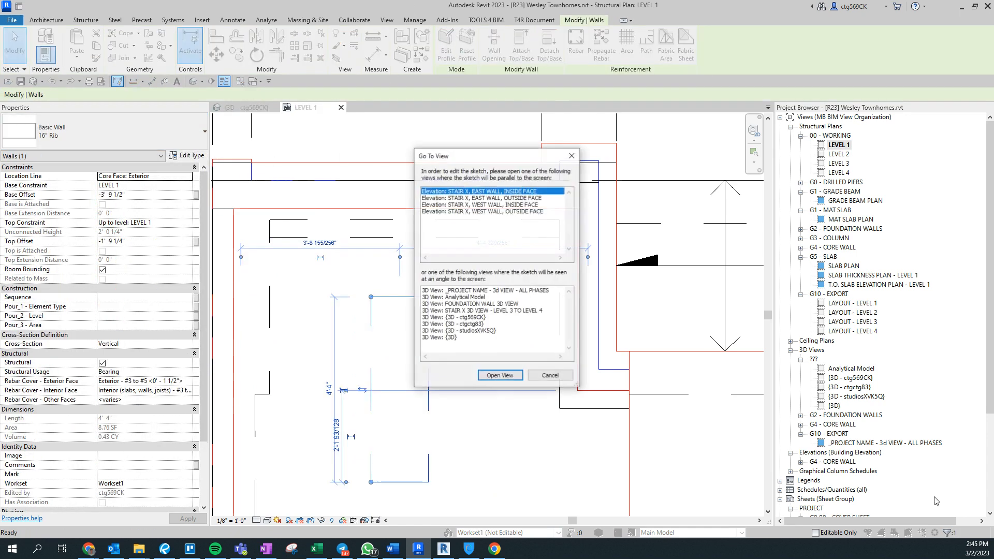
key("Escape")
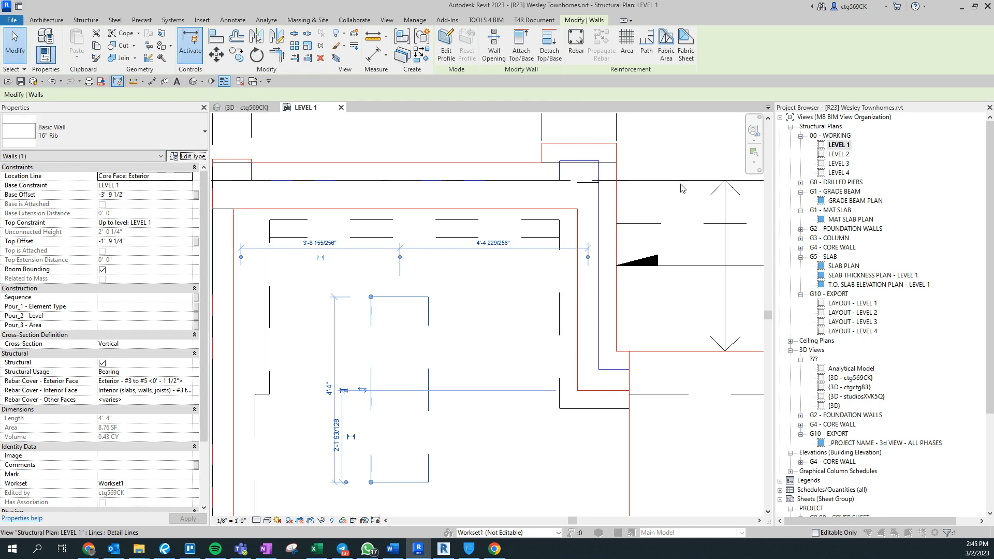
left_click(186, 155)
left_click(606, 125)
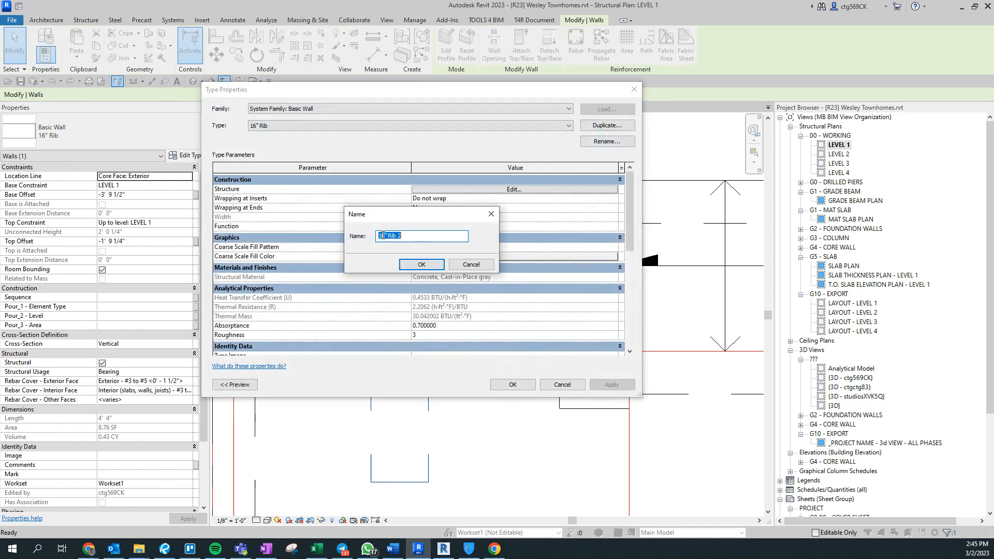
key("Return")
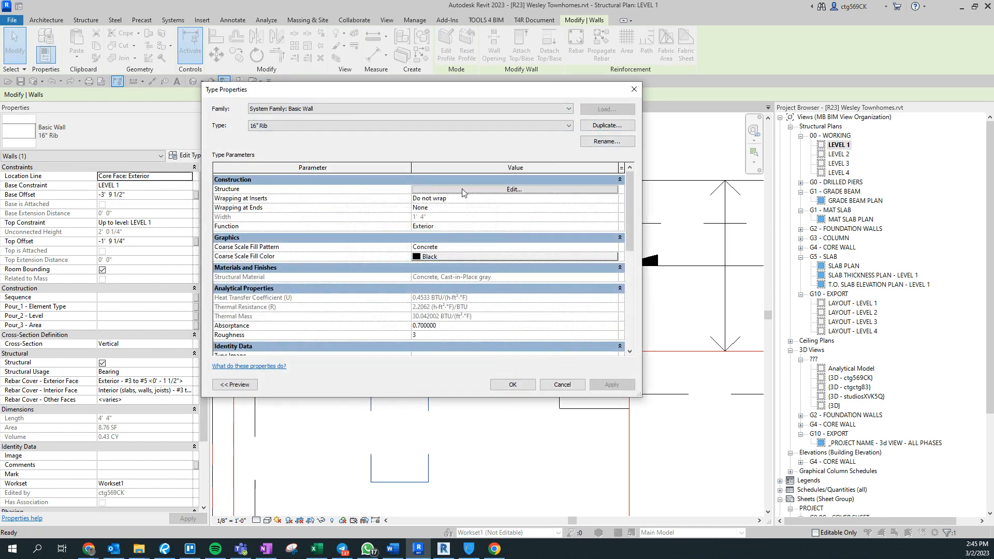
left_click(514, 189)
left_click(430, 187)
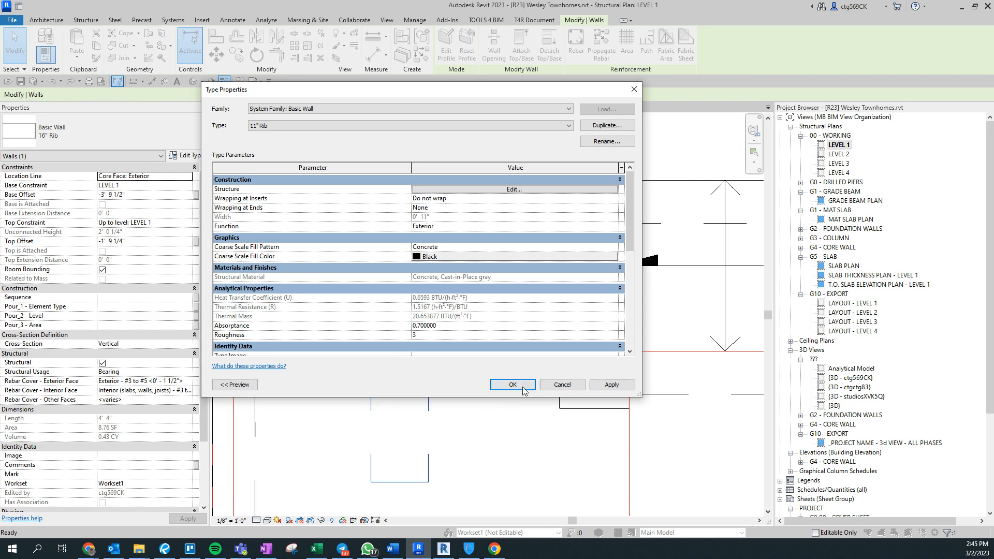
left_click(523, 387)
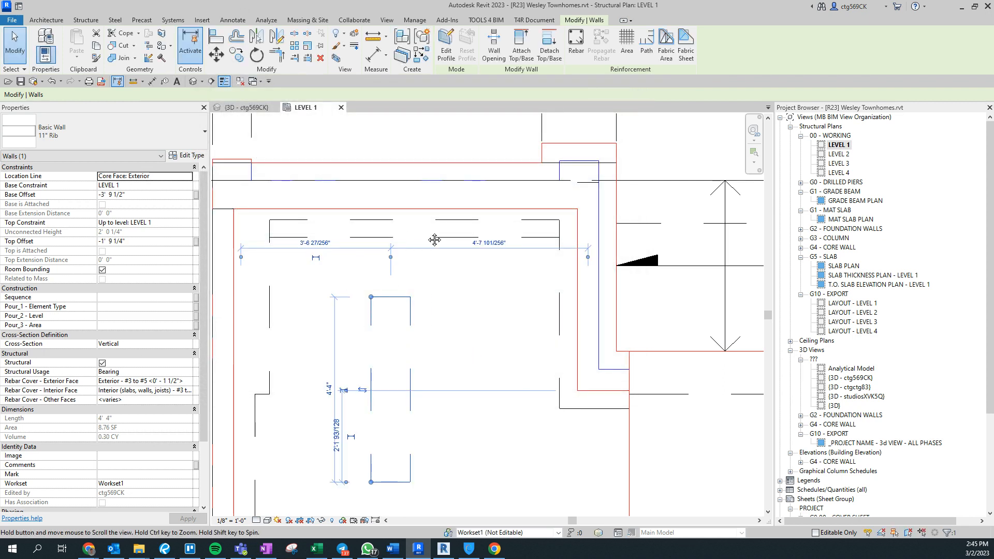
Step: Move the 11" Rib wall onto the slab edge corner at grid 1.1 and shorten its far end back to the slab edge
middle_click_drag(401, 235, 459, 245)
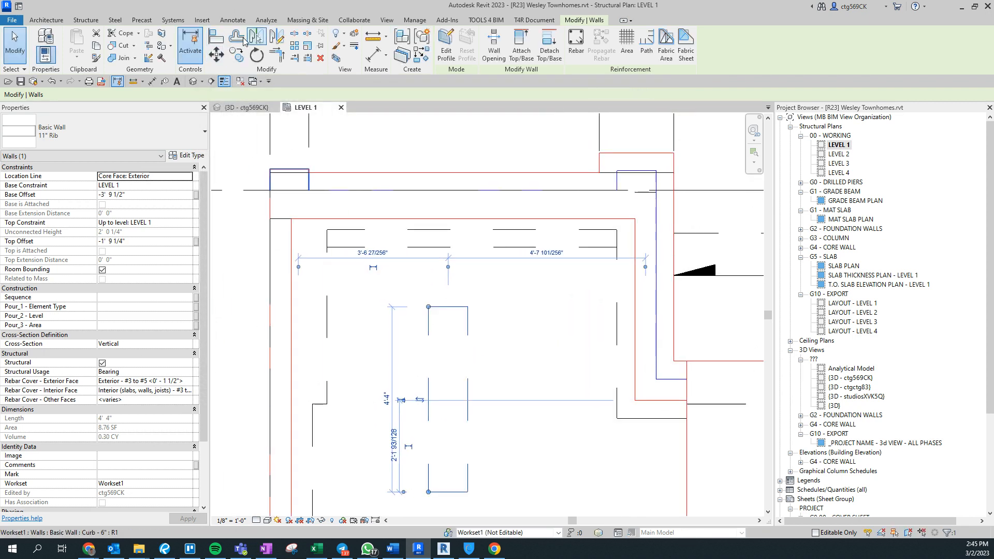
left_click(217, 55)
left_click(427, 492)
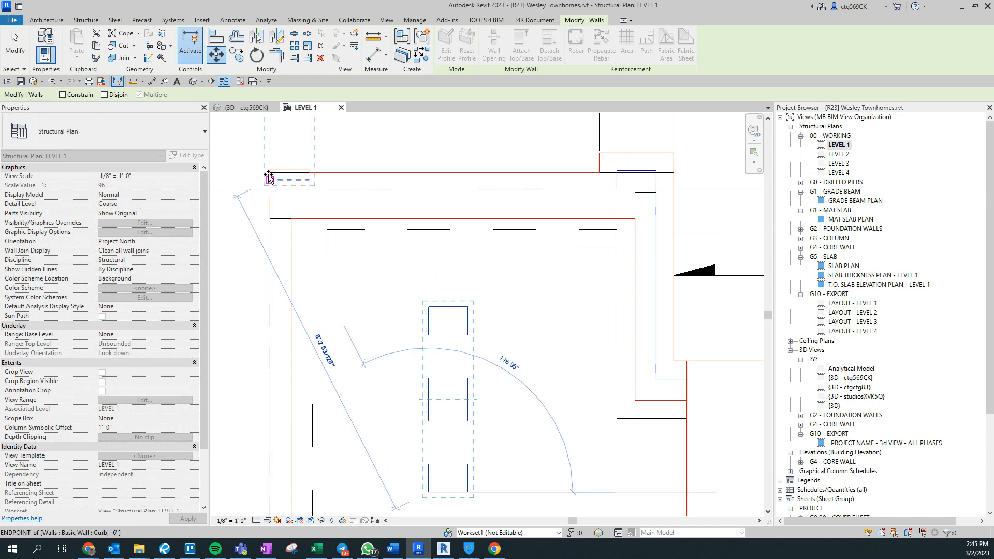
left_click(269, 174)
scroll(278, 344, "up", 5)
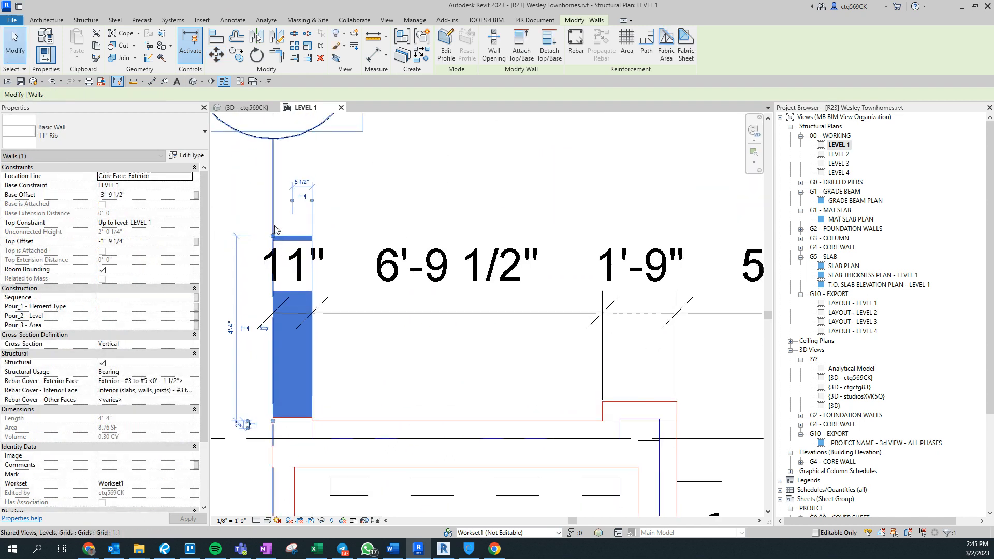
left_click_drag(273, 235, 273, 417)
middle_click_drag(314, 402, 237, 239)
middle_click_drag(400, 244, 476, 259)
middle_click_drag(684, 333, 207, 300)
scroll(435, 300, "down", 5)
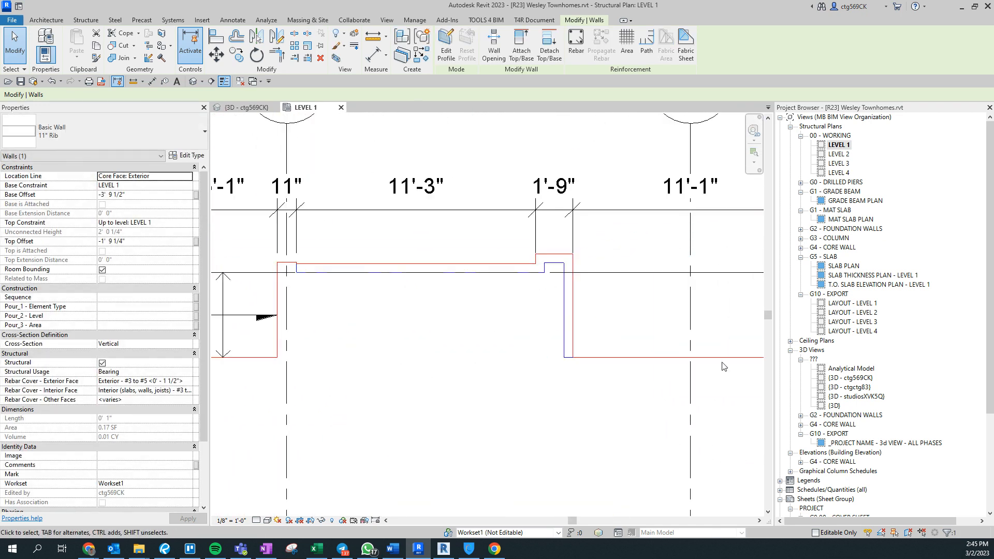
key("Escape")
Step: Copy the 4'-0" long 12" Rib wall at the 11" jog between the 5'-1" and 11'-3" spans into the open slab area
scroll(564, 330, "up", 1)
left_click(611, 299)
scroll(611, 306, "down", 5)
scroll(459, 295, "up", 7)
key("Escape")
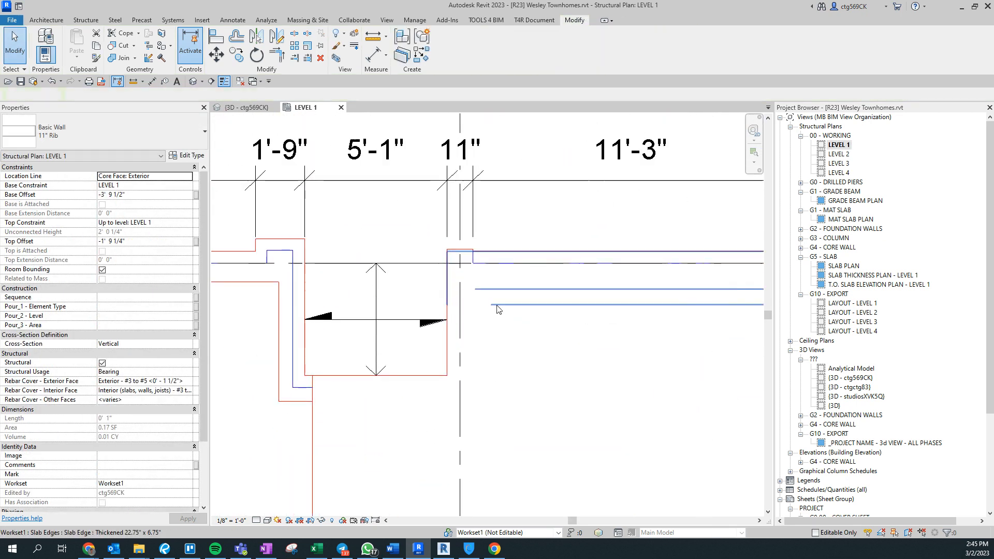
left_click(473, 343)
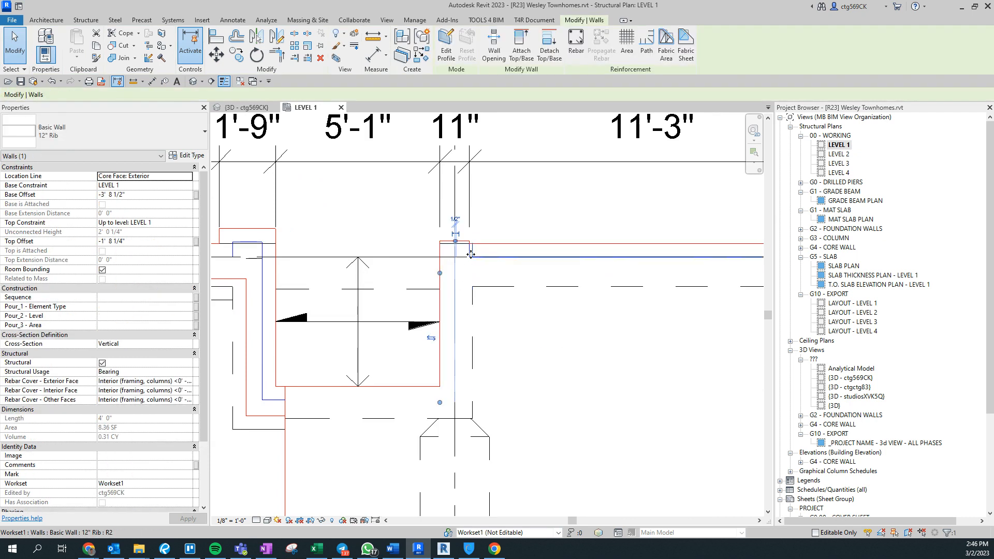
scroll(470, 258, "up", 2)
key("Escape")
middle_click_drag(501, 377, 410, 302)
left_click(408, 304)
key("c")
key("o")
left_click(448, 175)
key("Escape")
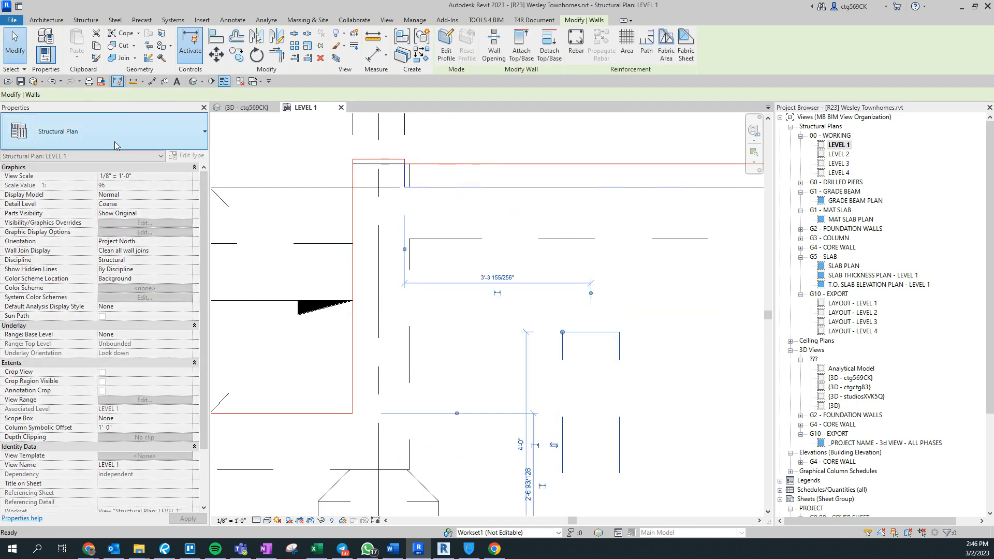
Step: Change the copied 4'-0" wall's type to 11" Rib
left_click(120, 147)
scroll(60, 238, "up", 1)
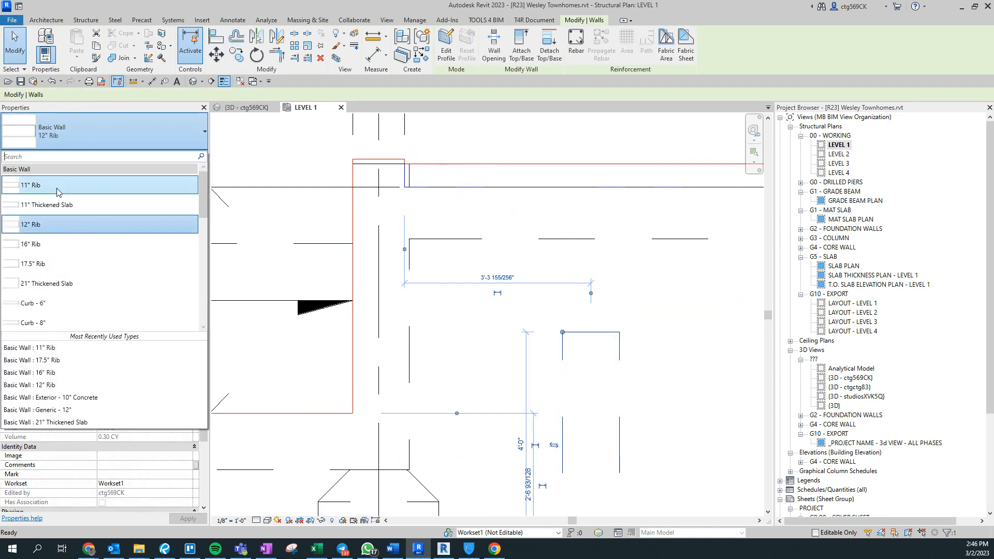
left_click(58, 187)
Step: Move the copied 11" Rib wall onto the corner of the 11" jog beside the 5'-1" span and shorten it to 1'-0"
scroll(600, 349, "down", 2)
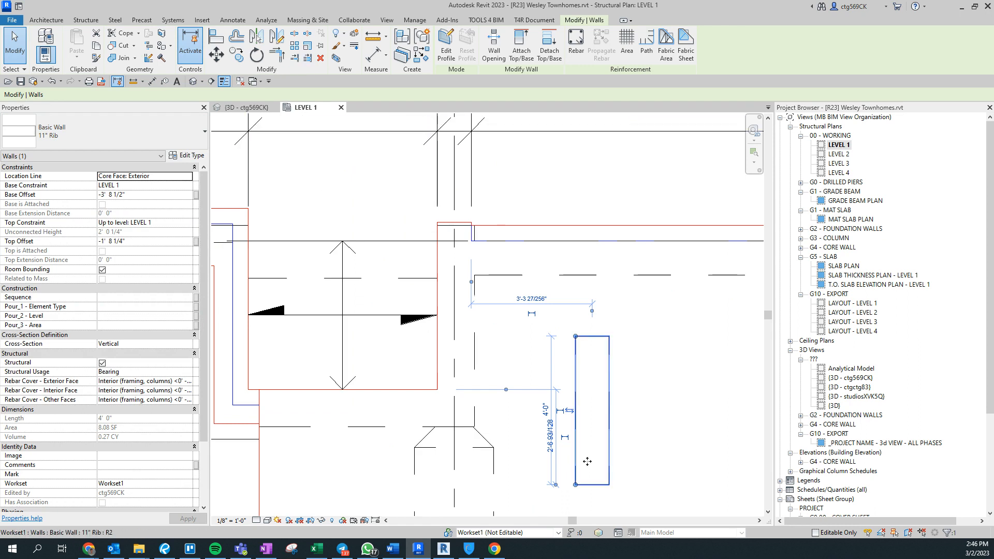
key("m")
key("v")
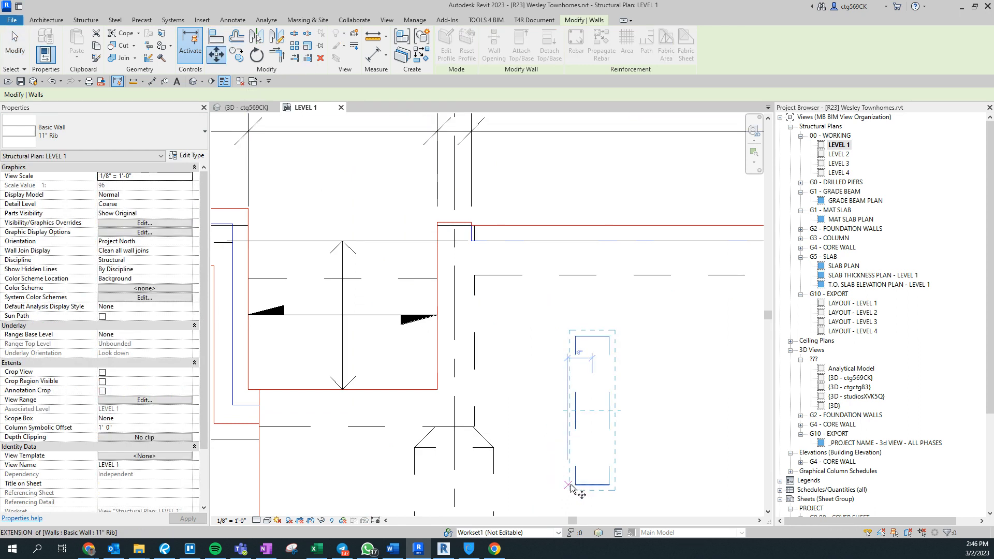
left_click(555, 485)
scroll(442, 238, "up", 3)
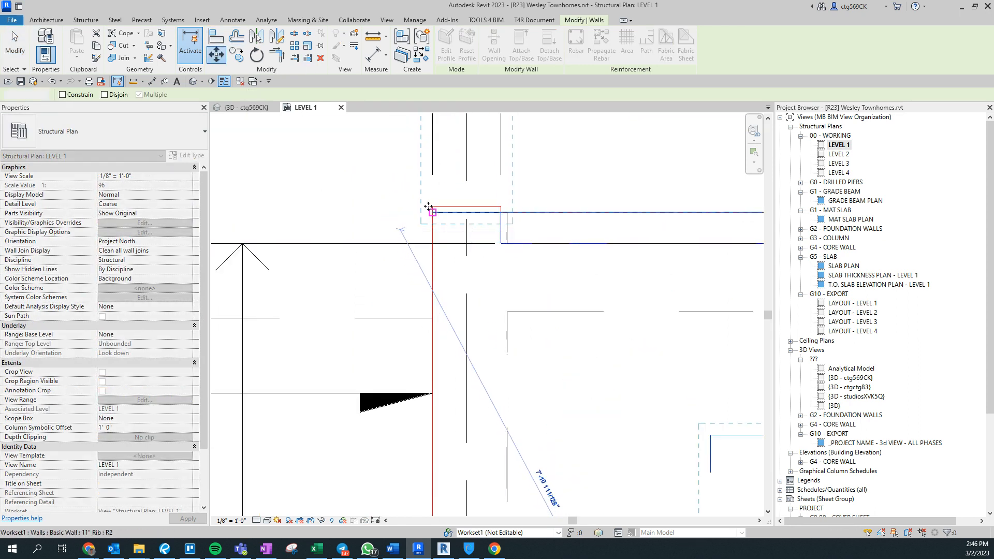
left_click(428, 207)
scroll(428, 207, "up", 4)
scroll(392, 194, "down", 1)
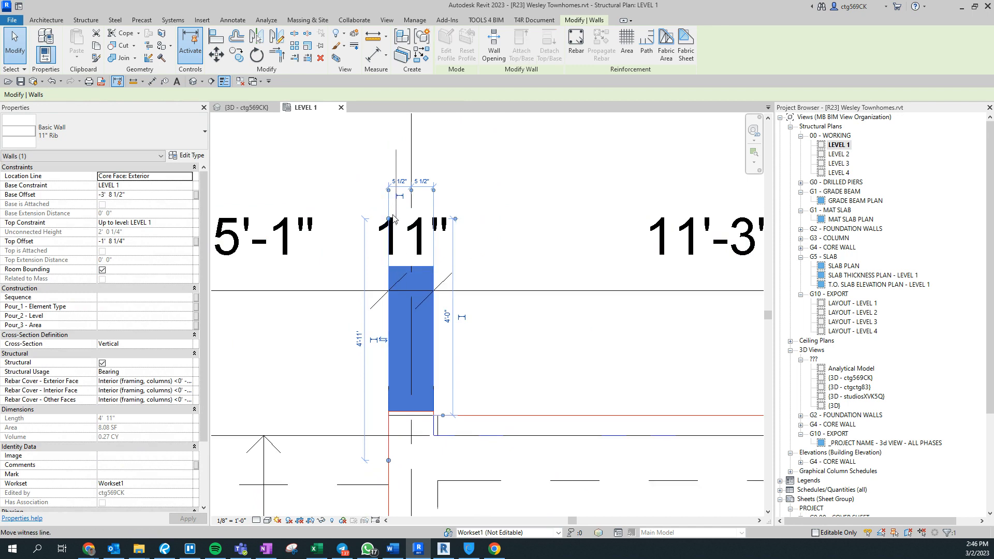
left_click_drag(388, 220, 388, 412)
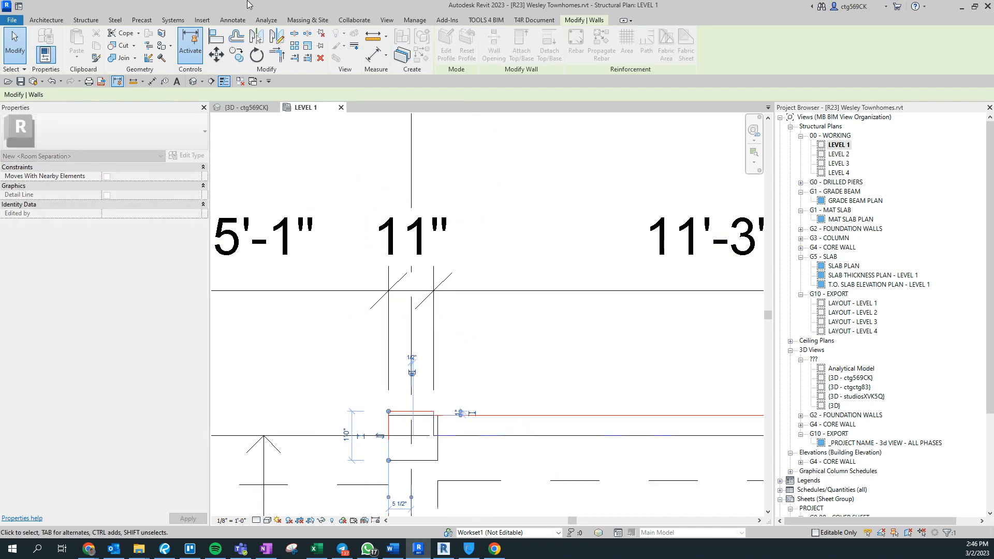
Step: Copy the short 11" Rib wall to the 11" jogs at grids 1.4 and 1.6, plus a spare beside the 1'-9" jog left of grid 1.6
scroll(408, 415, "up", 2)
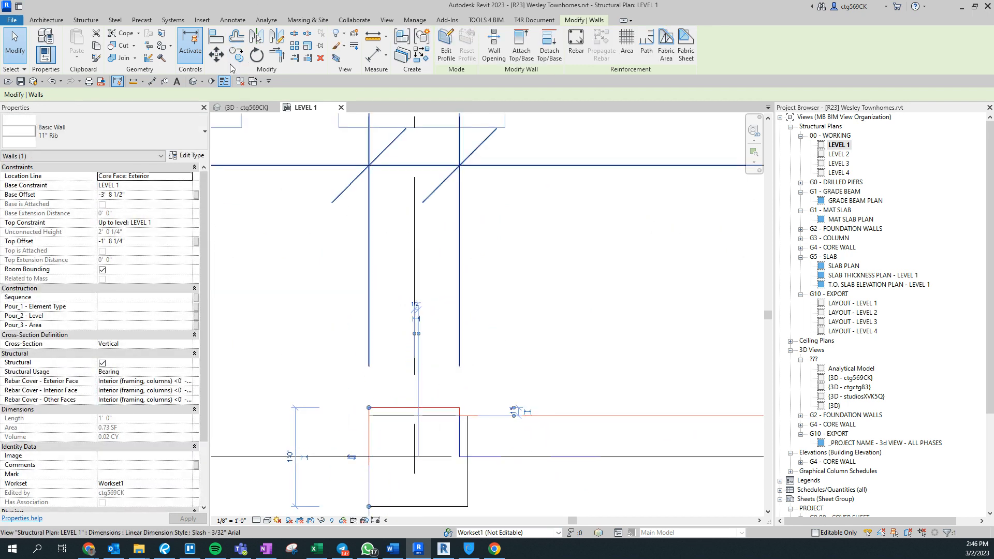
left_click(236, 54)
scroll(372, 413, "up", 4)
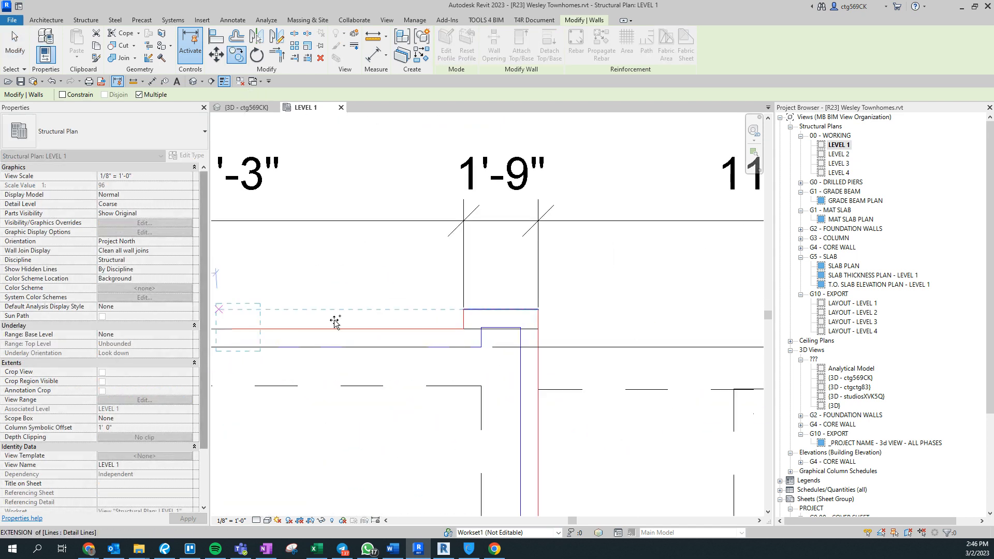
scroll(282, 328, "down", 3)
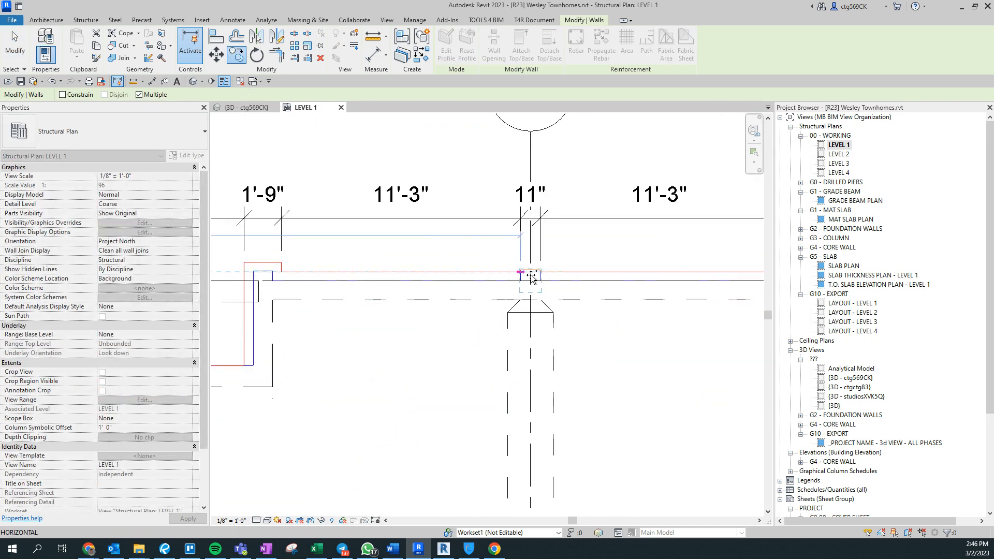
middle_click_drag(713, 354, 122, 366)
middle_click_drag(566, 319, 415, 326)
scroll(585, 288, "up", 3)
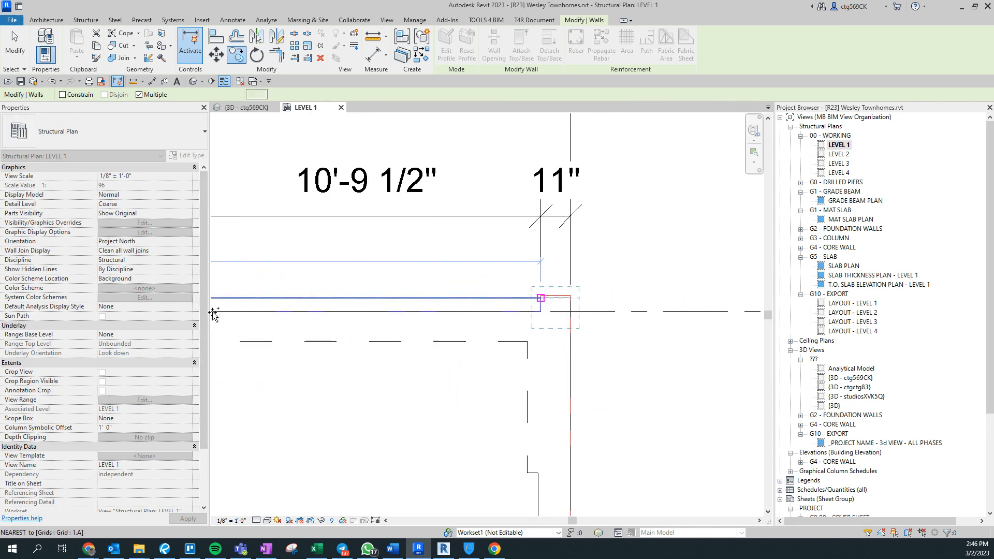
scroll(352, 311, "down", 5)
scroll(300, 313, "up", 3)
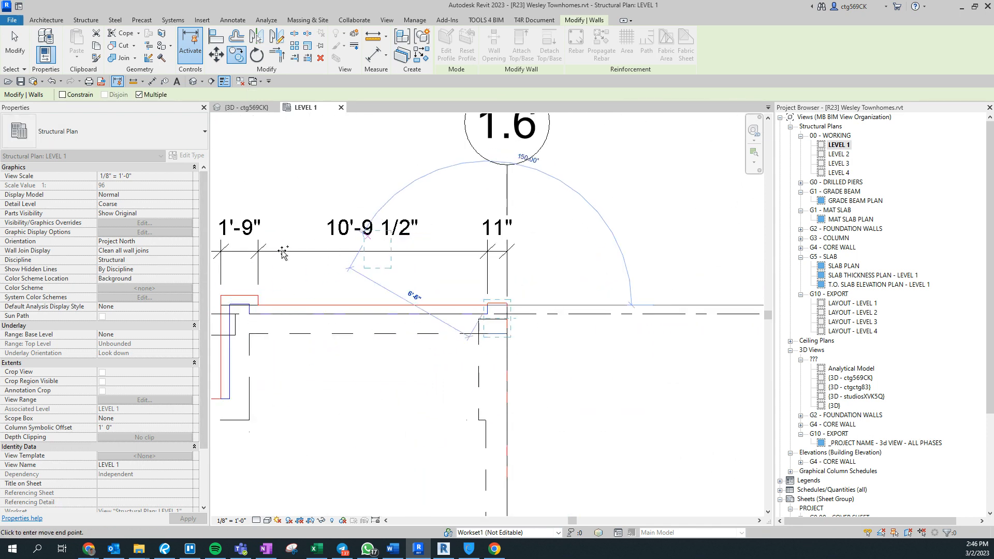
scroll(253, 274, "up", 3)
key("Escape")
middle_click_drag(304, 325, 418, 326)
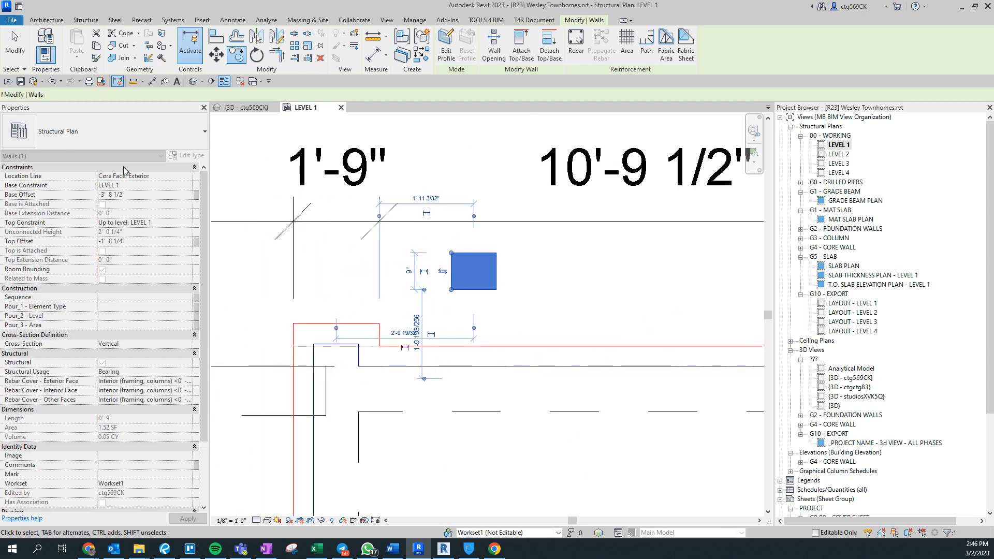
Step: Duplicate the spare copy's wall type as 21" Rib and set its structure layer thickness to 21"
left_click(199, 157)
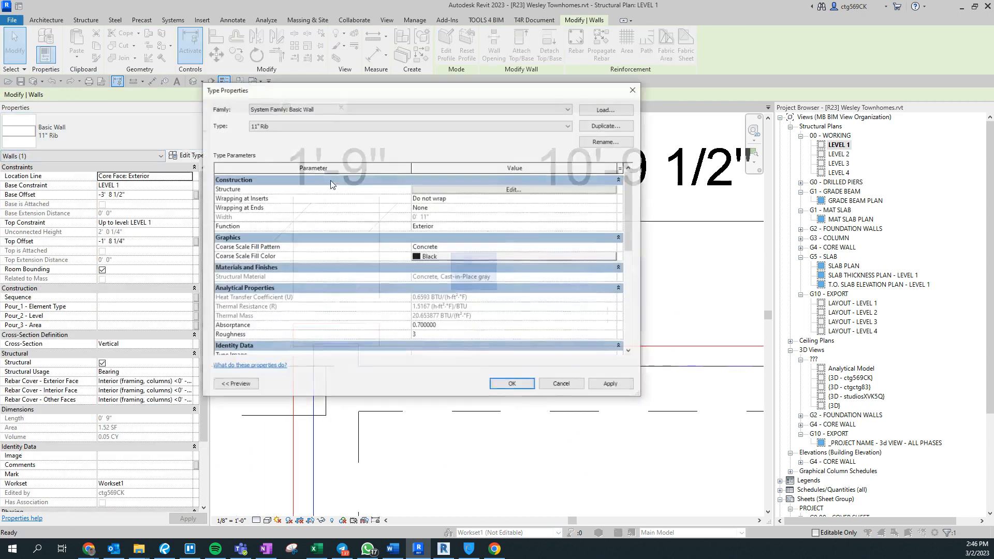
left_click(607, 125)
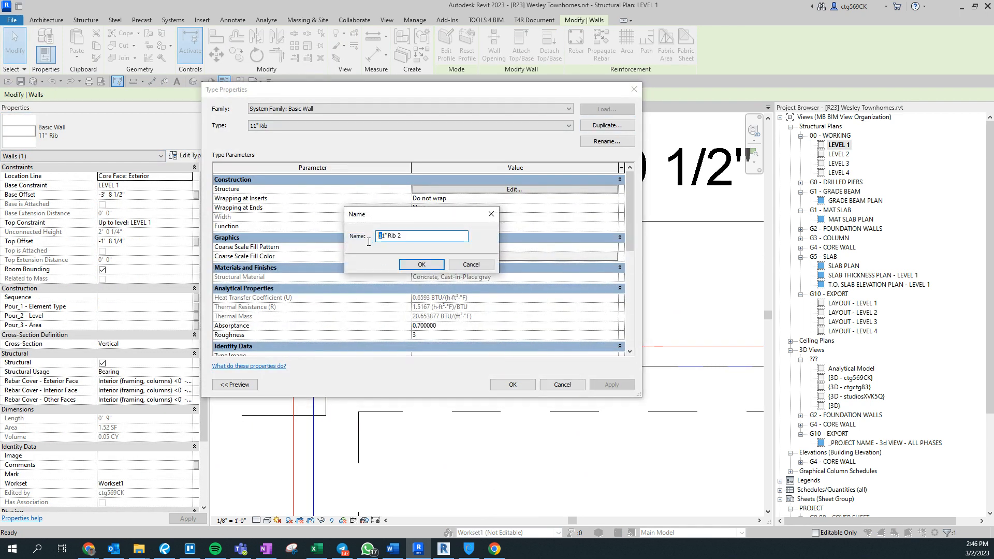
type("21\" Rib")
key("Return")
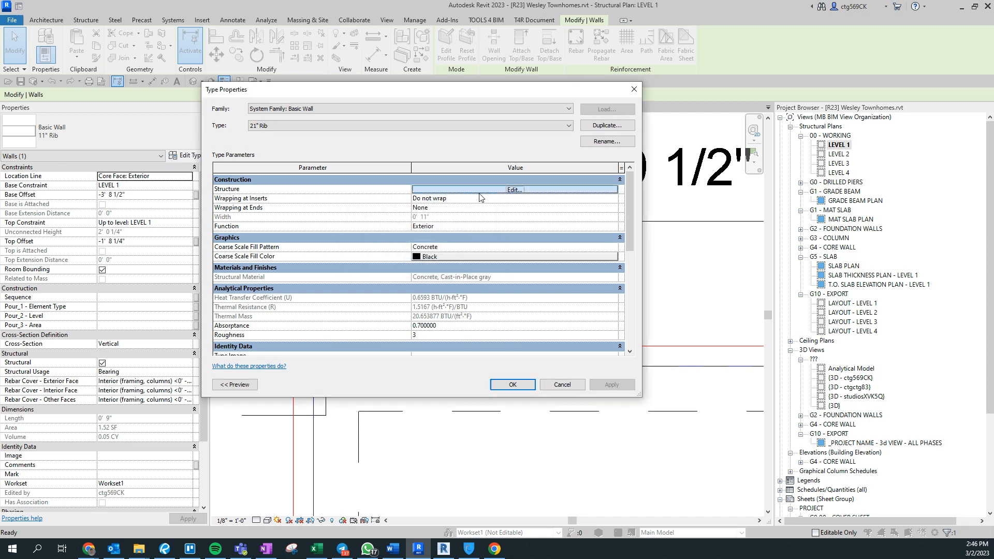
left_click(479, 193)
left_click(441, 189)
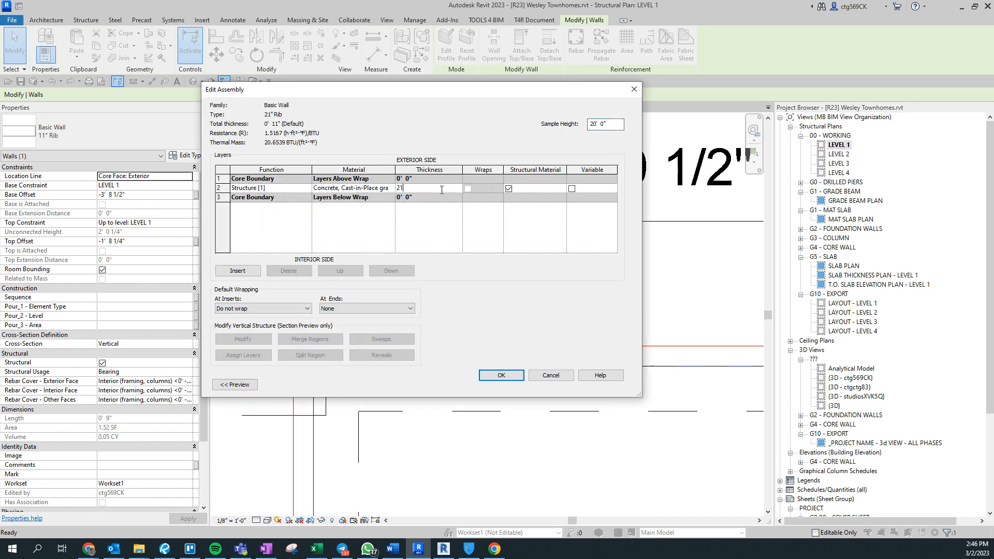
key("Return")
key("Return")
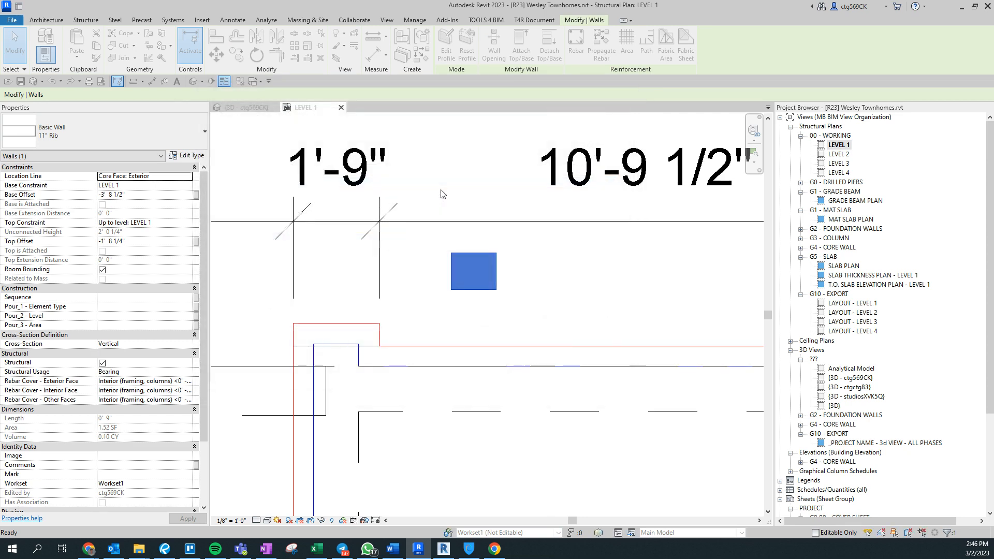
Step: Move the 21" Rib wall onto the 1'-9" jog left of grid 1.6 and copy it to the jog right of grid 1.4, unjoining conflicting elements
left_click(216, 53)
left_click(450, 252)
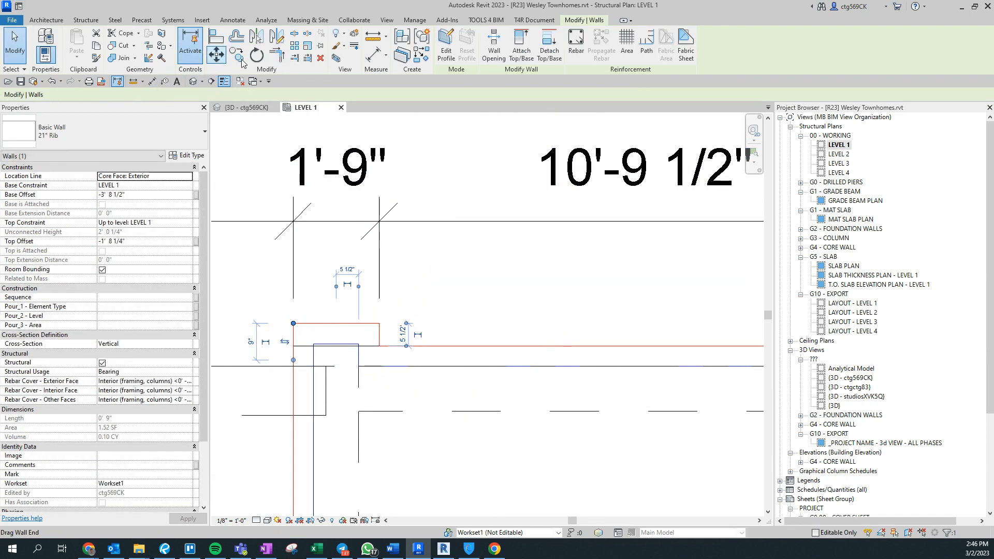
left_click(293, 324)
scroll(291, 322, "down", 5)
middle_click_drag(260, 329, 575, 327)
scroll(334, 323, "up", 1)
middle_click_drag(310, 337, 643, 356)
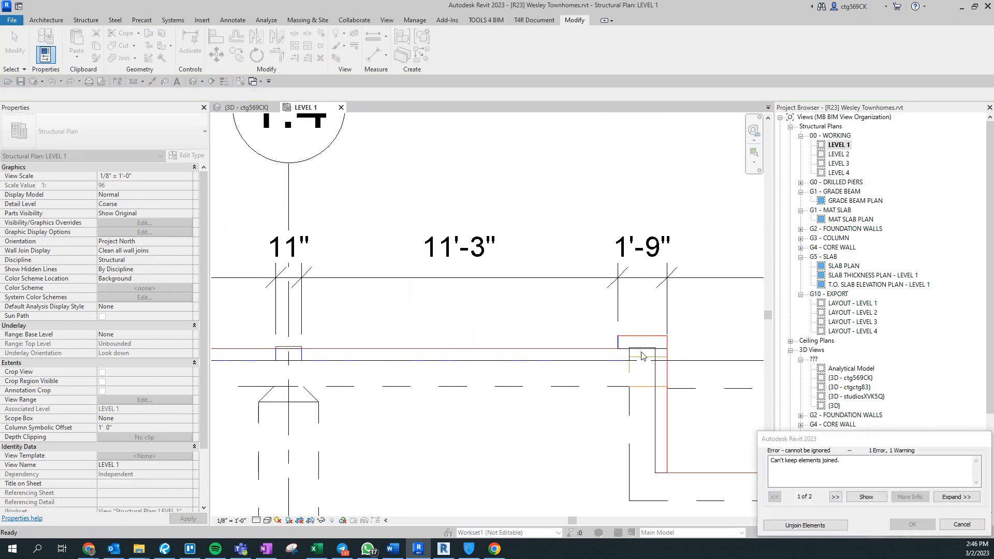
left_click(805, 525)
scroll(604, 348, "up", 2)
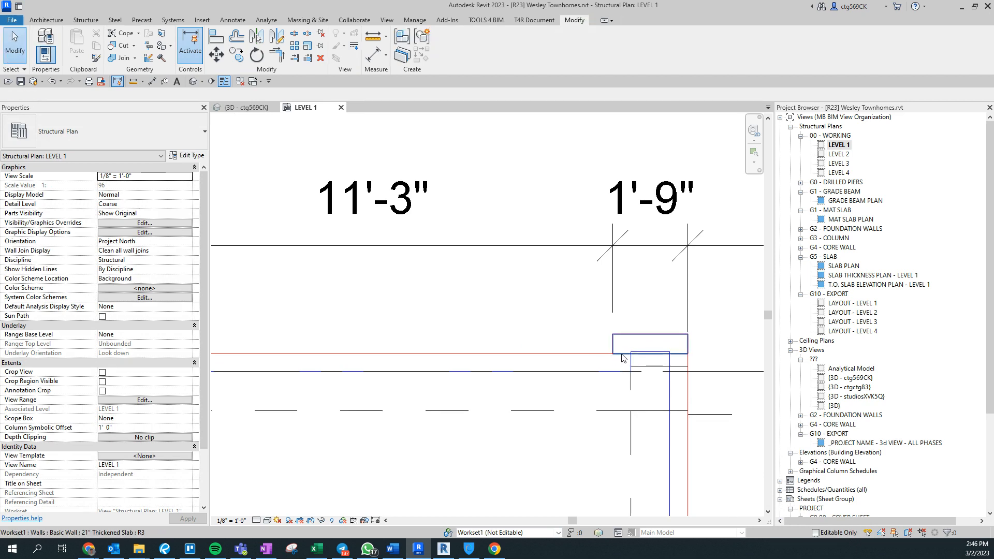
Step: Copy the 21" Rib wall from the jog right of grid 1.4 to the 1'-9" jog right of grid 1.3, unjoining the conflicting elements
left_click(623, 356)
scroll(621, 353, "up", 2)
left_click(621, 353)
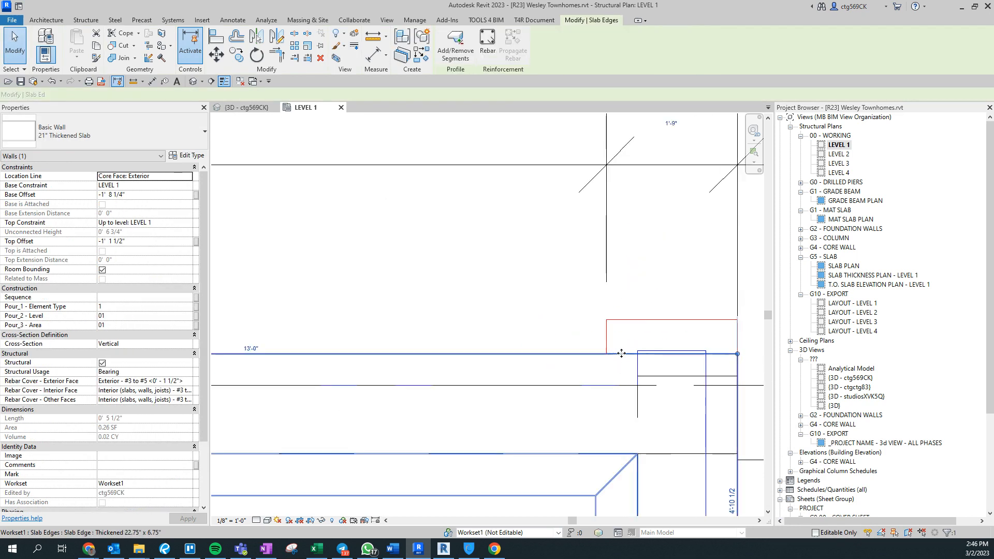
left_click(632, 332)
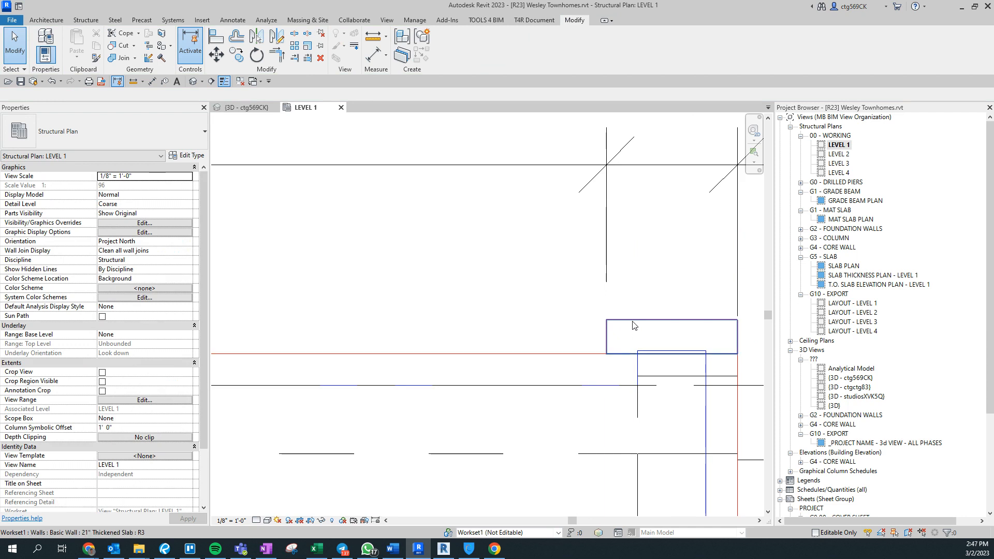
left_click(635, 325)
left_click(635, 325)
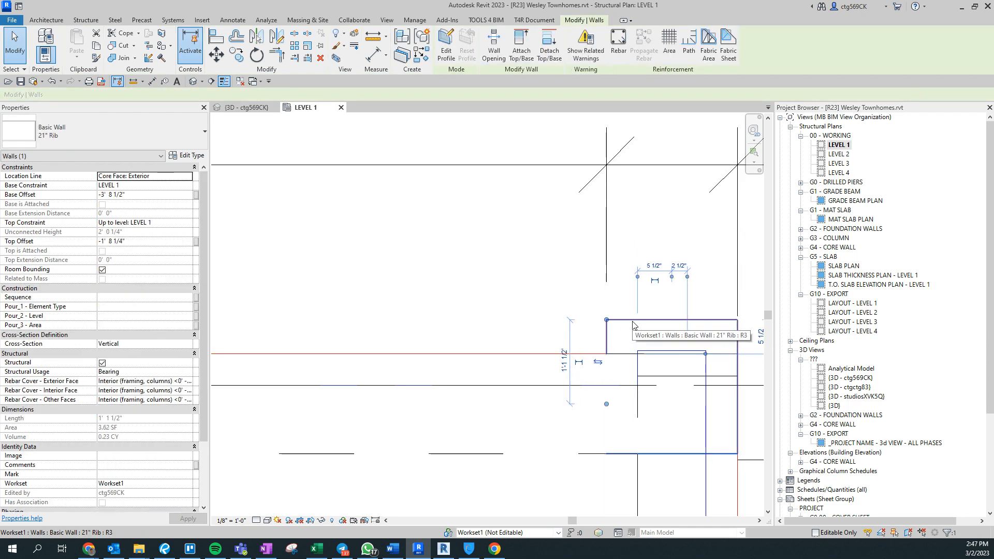
left_click(230, 61)
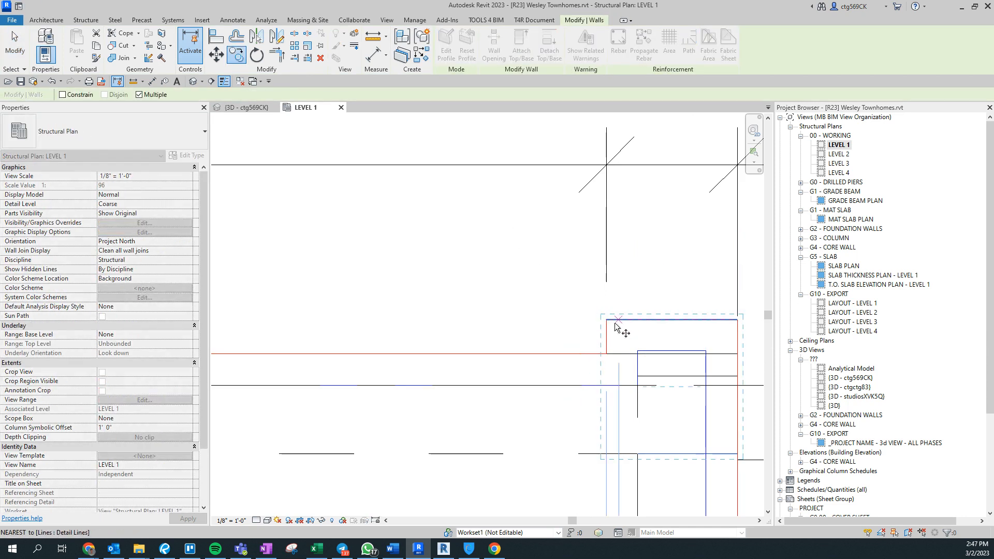
scroll(611, 321, "down", 3)
middle_click_drag(327, 271, 765, 326)
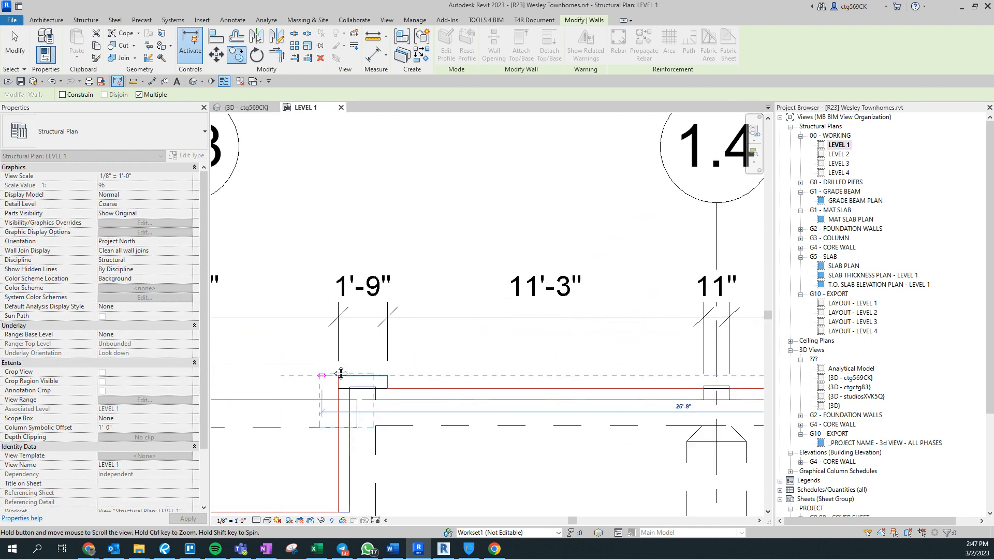
middle_click_drag(321, 376, 407, 339)
left_click(425, 340)
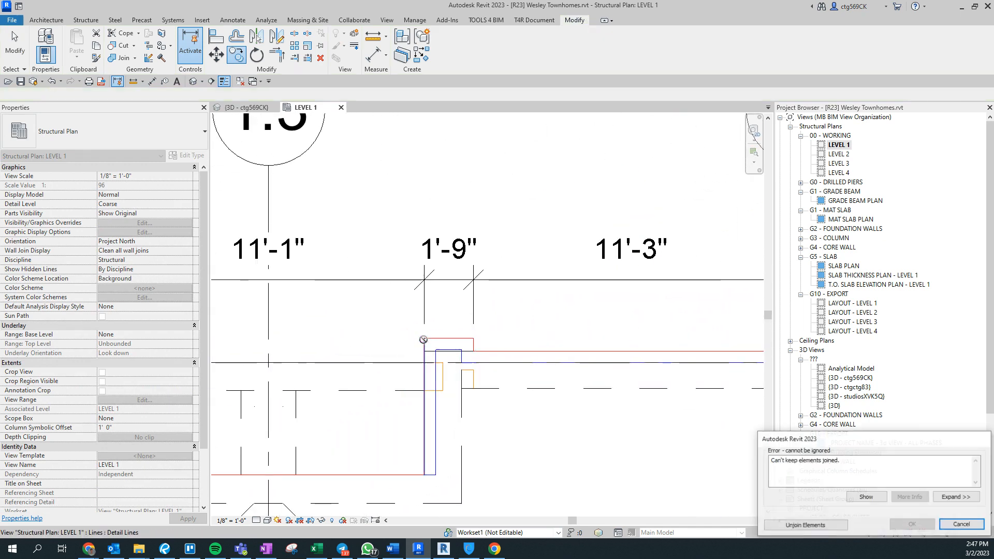
left_click(804, 525)
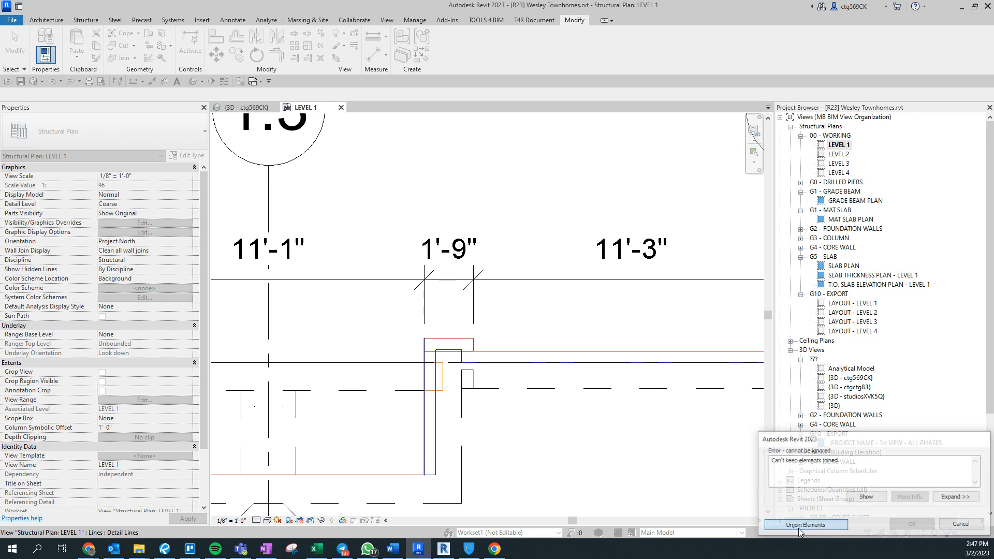
scroll(432, 323, "up", 4)
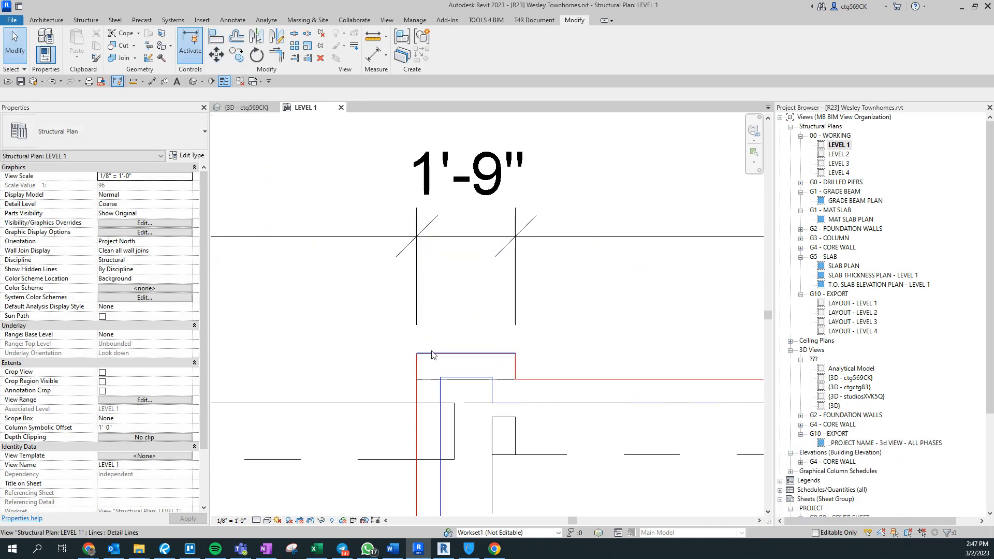
Step: Copy the 21" Rib wall from the 1'-9" jog right of grid 1.3 to the 1'-9" jogs left of grid 1.3 and right of grid 1.1
left_click(433, 357)
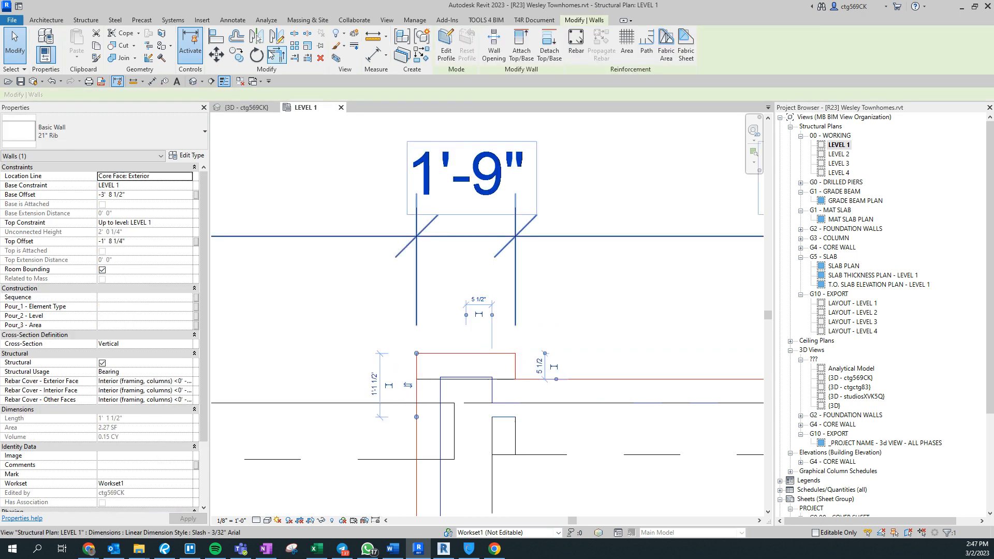
left_click(236, 55)
scroll(385, 348, "down", 6)
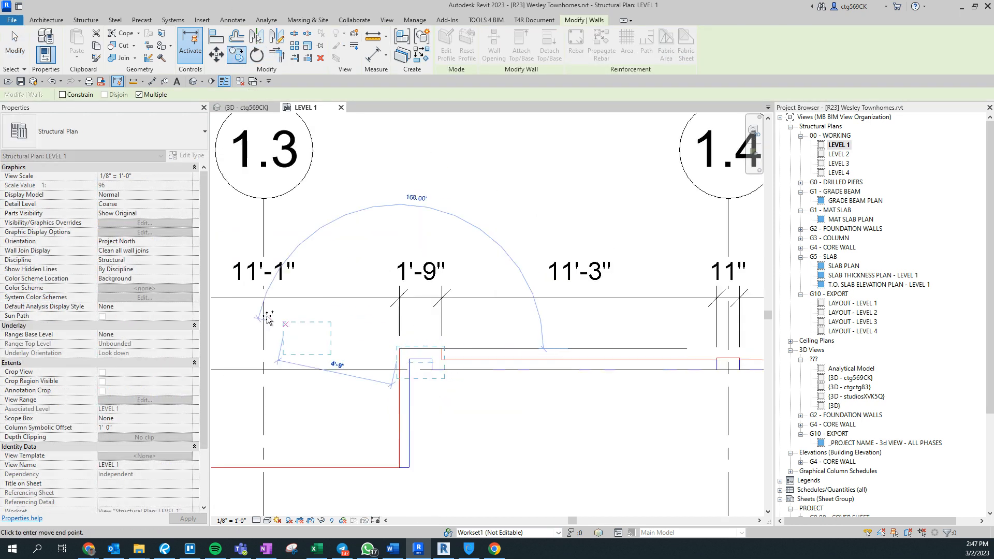
middle_click_drag(259, 330, 652, 348)
middle_click_drag(540, 372, 684, 366)
scroll(688, 365, "down", 1)
scroll(649, 366, "up", 1)
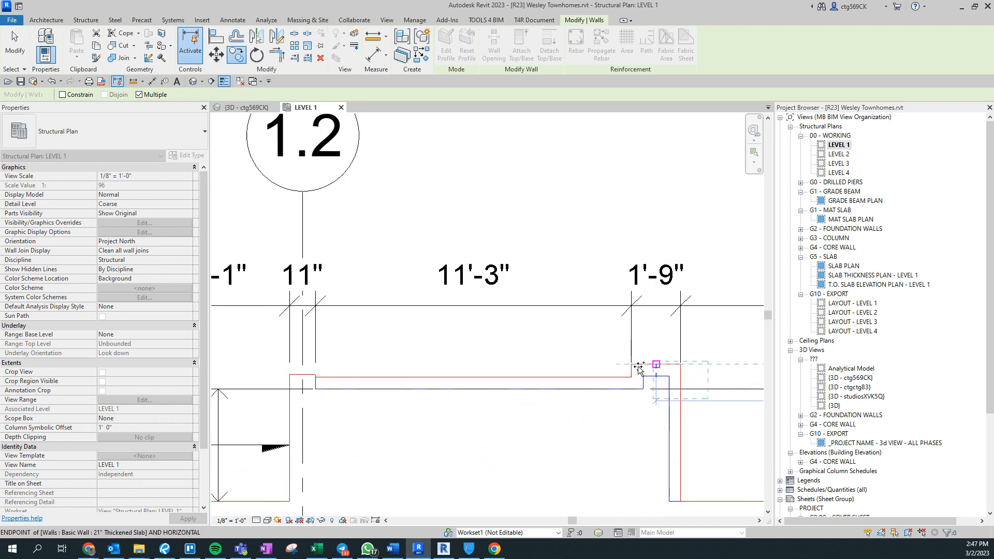
left_click(635, 367)
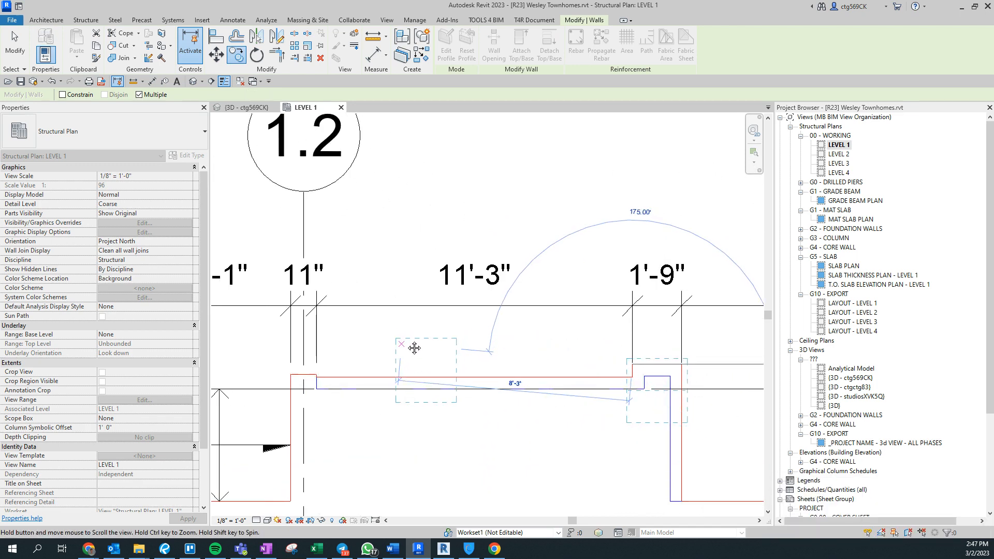
middle_click_drag(413, 348, 544, 309)
left_click(514, 353)
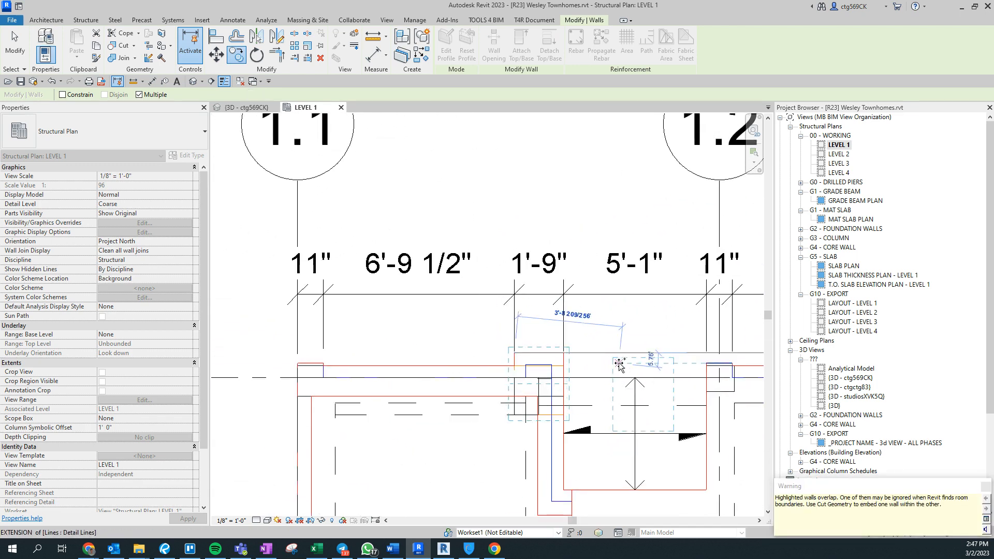
Step: Set the base offset to -3' 9 1/2" and top offset to -1' 9 1/4" for the 21" Rib wall at the jog right of grid 1.1
scroll(572, 357, "up", 2)
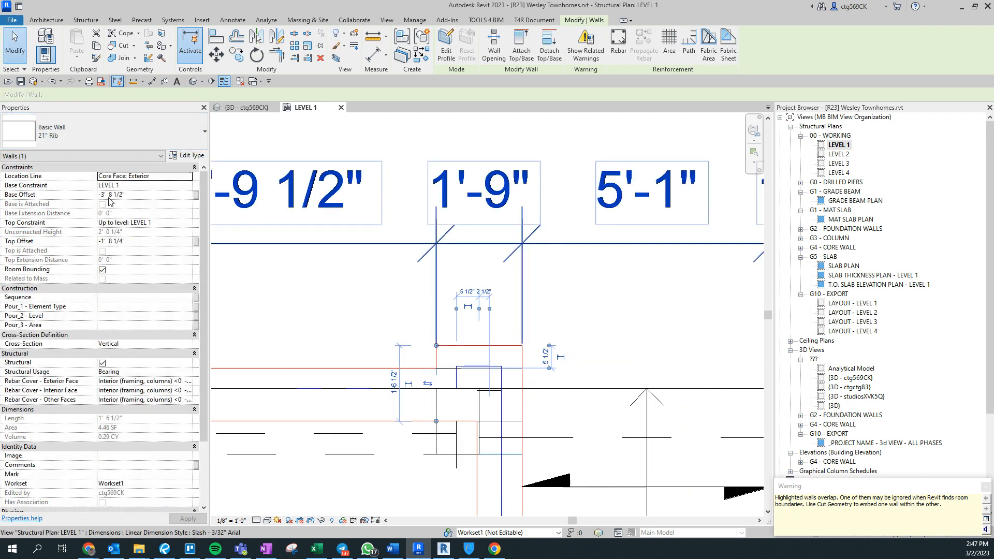
double_click(111, 242)
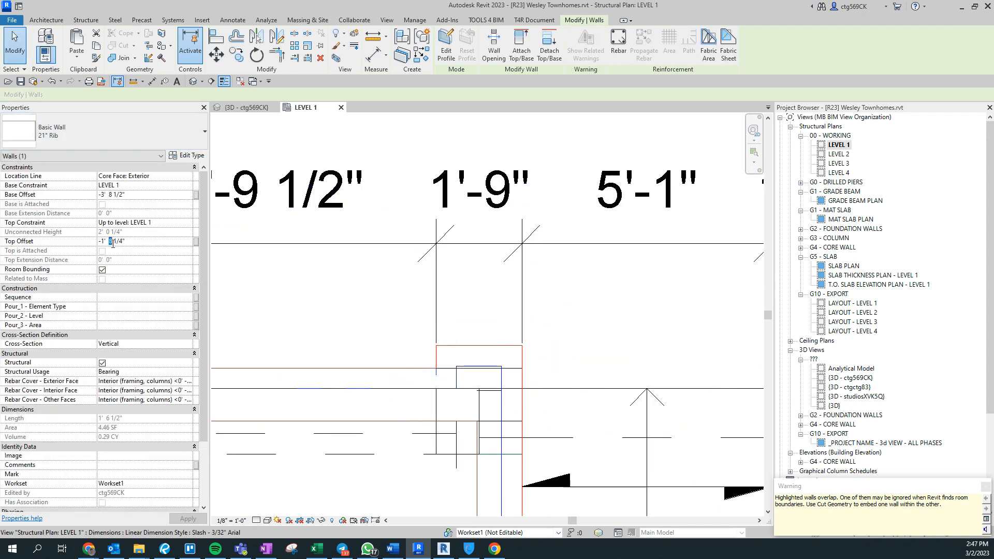
left_click(113, 196)
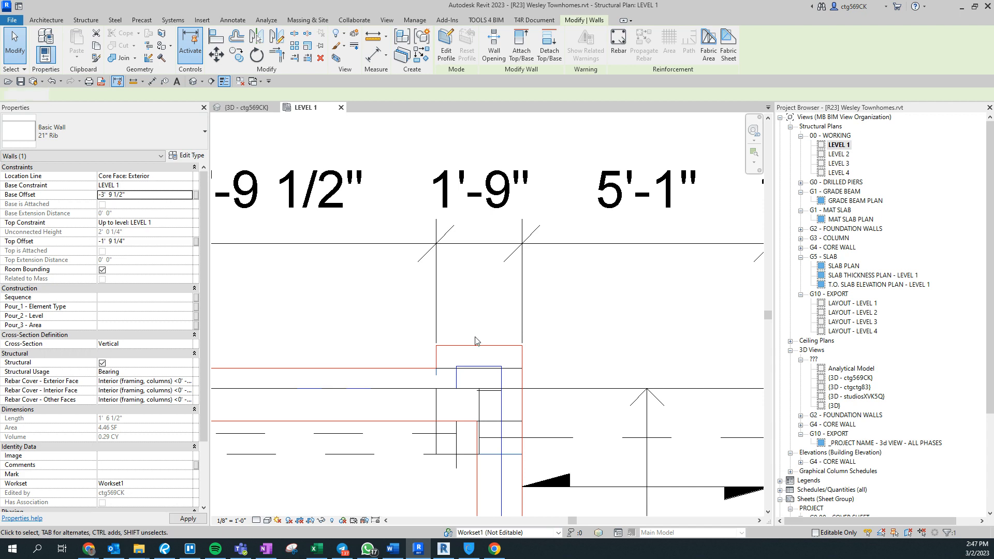
scroll(476, 339, "down", 3)
scroll(351, 333, "up", 3)
middle_click_drag(350, 333, 359, 328)
left_click(525, 429)
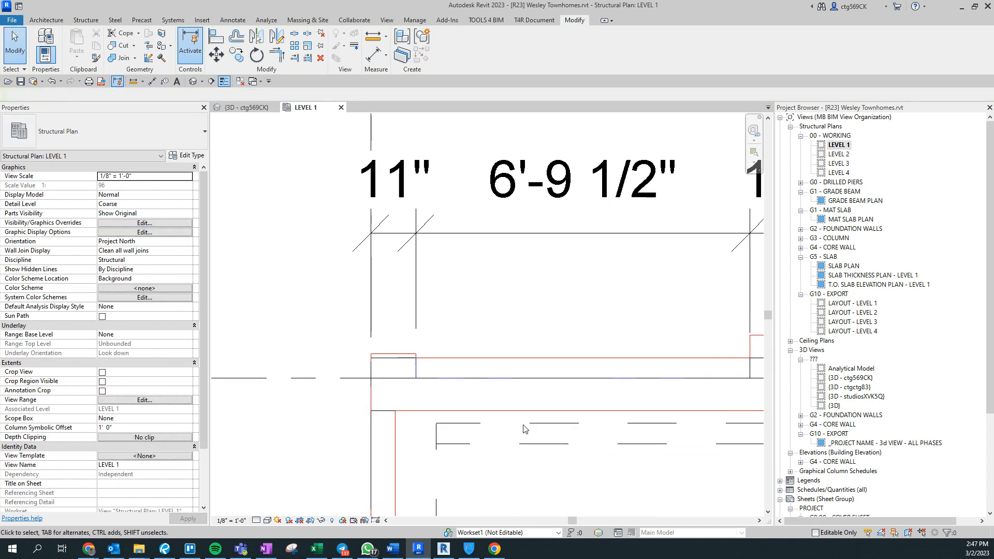
scroll(520, 431, "down", 2)
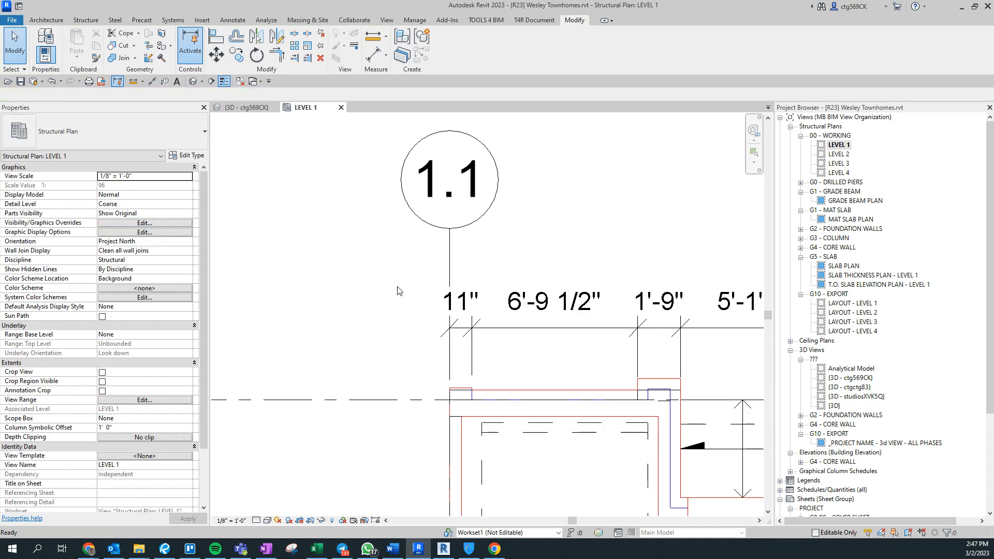
Step: Examine the rib walls along the slab edge from several angles in the 3D view
key("ctrl+Tab")
scroll(399, 305, "up", 2)
scroll(321, 318, "up", 2)
middle_click_drag(673, 295, 496, 331)
scroll(497, 329, "down", 2)
middle_click_drag(611, 358, 546, 396, "shift")
scroll(427, 352, "up", 2)
middle_click_drag(427, 352, 441, 456)
scroll(515, 313, "up", 2)
left_click(517, 342)
scroll(497, 331, "down", 2)
middle_click_drag(497, 331, 410, 435, "shift")
scroll(444, 222, "up", 2)
left_click(365, 467)
Step: Try to copy the 16" Rib wall between grid 1.1 and the 1'-9" jog in the LEVEL 1 plan
key("ctrl+Tab")
scroll(510, 402, "up", 3)
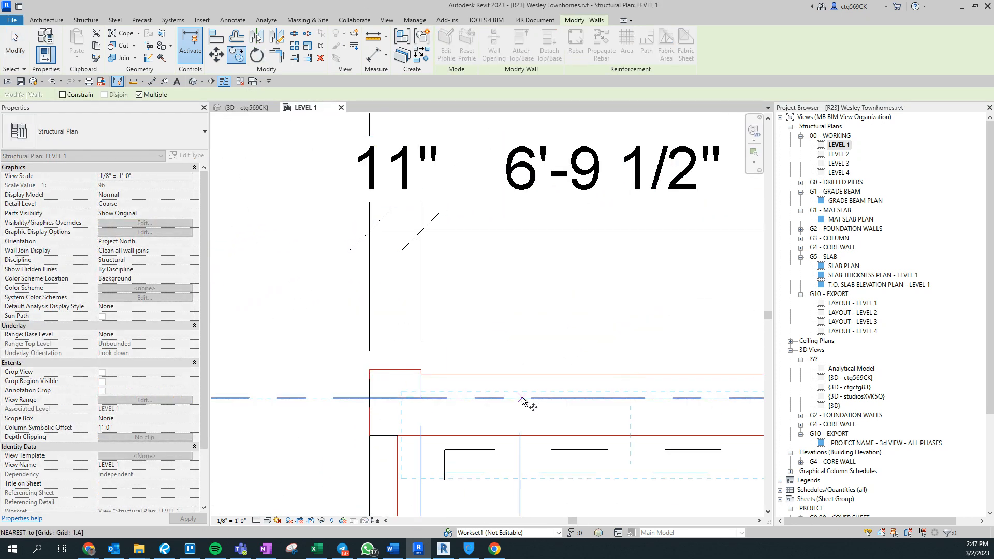
left_click(516, 399)
left_click(512, 297)
scroll(489, 331, "down", 2)
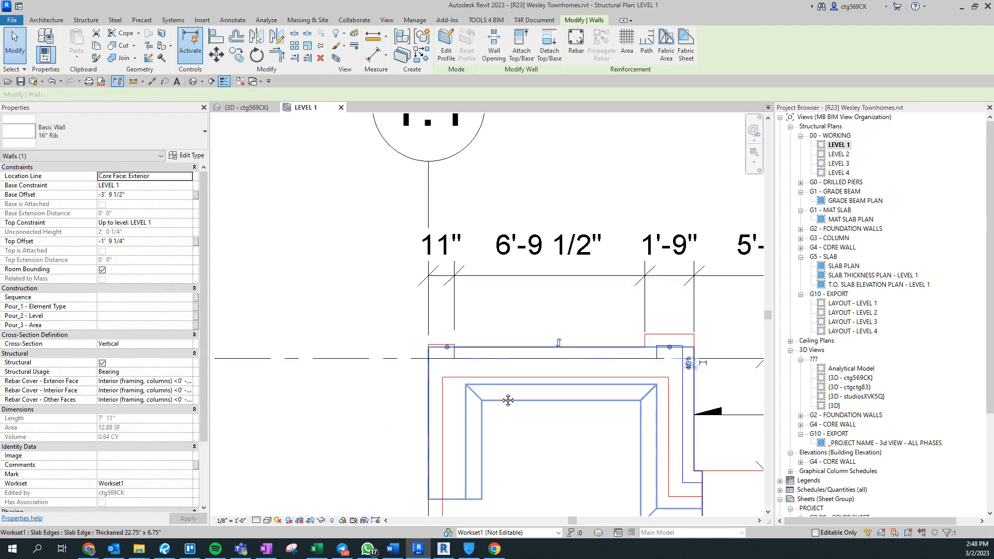
middle_click_drag(581, 411, 264, 340)
key("Escape")
Step: Examine from below in the 3D view how the 16" Rib walls meet the ribs at the jogs and recesses
key("ctrl+Tab")
middle_click_drag(554, 337, 534, 316, "shift")
scroll(364, 409, "up", 3)
left_click(383, 410)
middle_click_drag(383, 410, 981, 369, "shift")
scroll(591, 340, "up", 2)
scroll(510, 340, "down", 4)
middle_click_drag(615, 372, 632, 331, "shift")
scroll(650, 364, "up", 3)
scroll(623, 372, "down", 3)
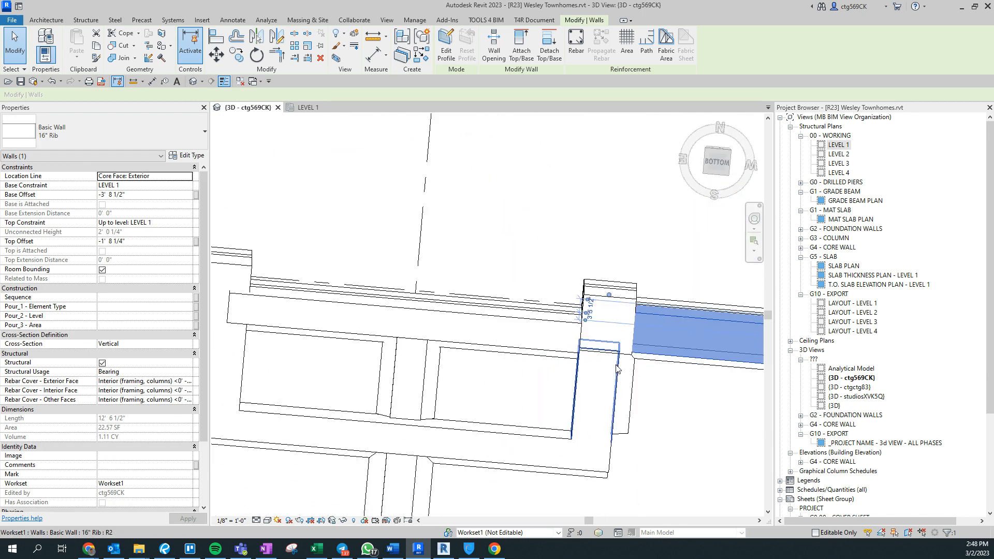
left_click(619, 371)
middle_click_drag(632, 383, 959, 323, "shift")
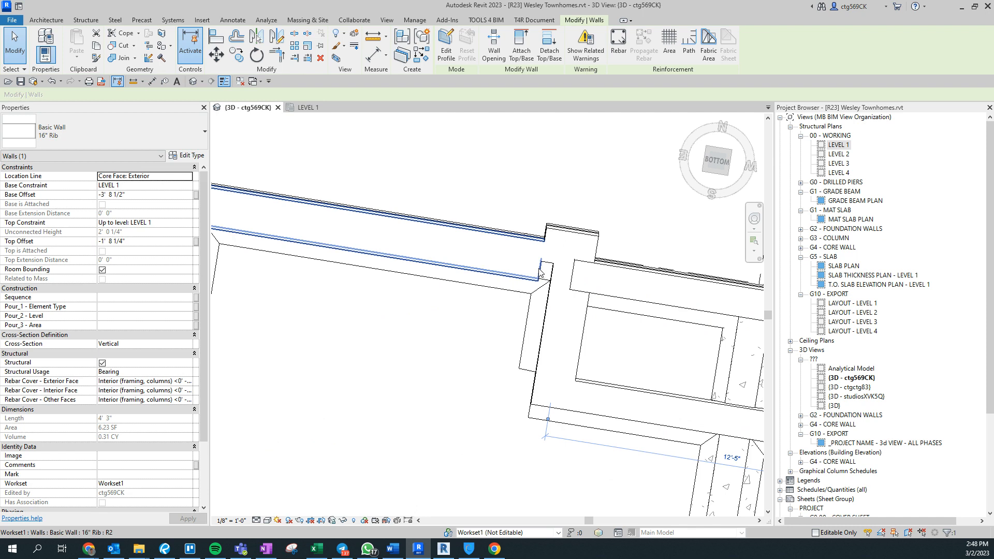
middle_click_drag(412, 284, 434, 298, "shift")
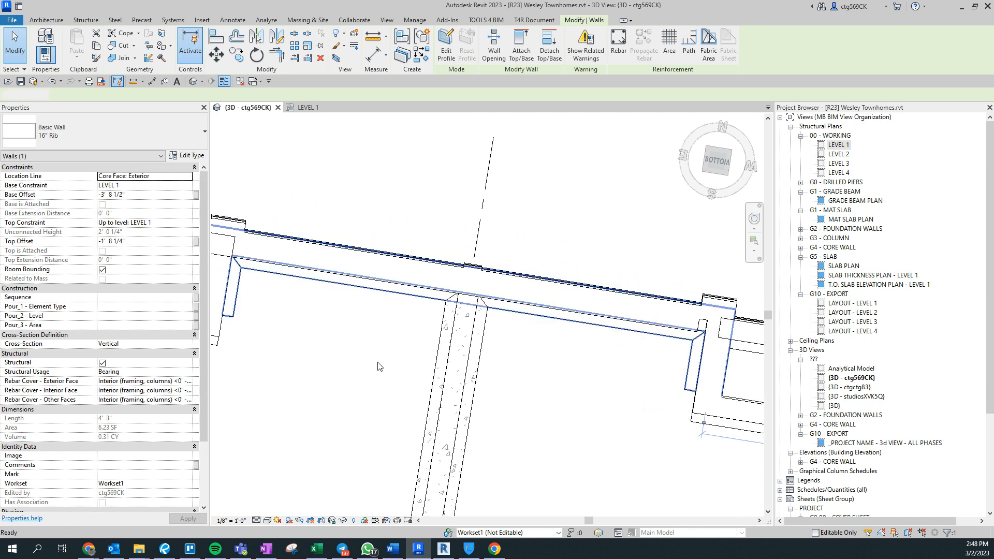
Step: Add the Pour_2 - Level = 00 filter to the LEVEL 1 plan's visibility and graphic overrides
key("ctrl+Tab")
left_click(468, 371)
scroll(468, 370, "down", 2)
middle_click_drag(548, 429, 450, 288)
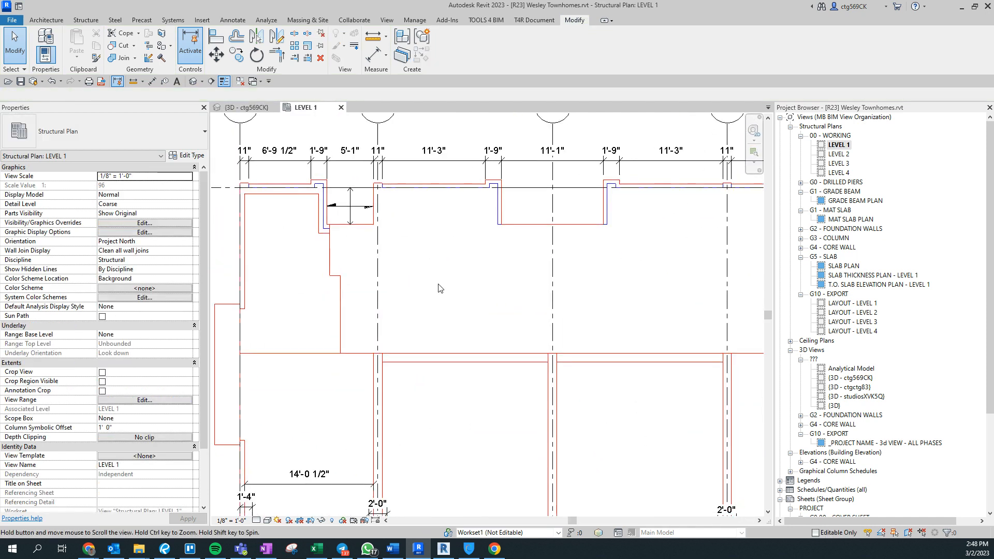
key("v")
key("g")
left_click(283, 157)
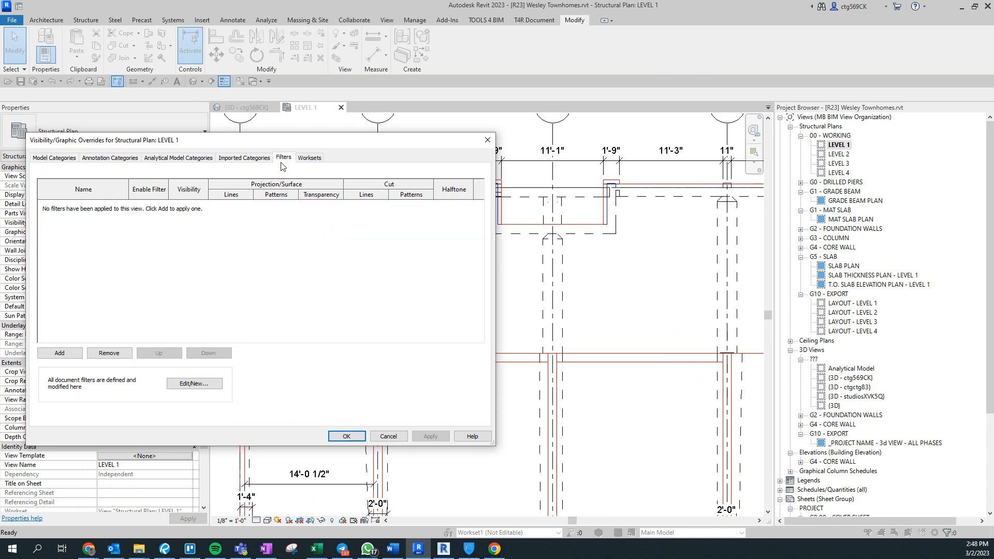
left_click(59, 353)
scroll(316, 249, "down", 2)
double_click(310, 209)
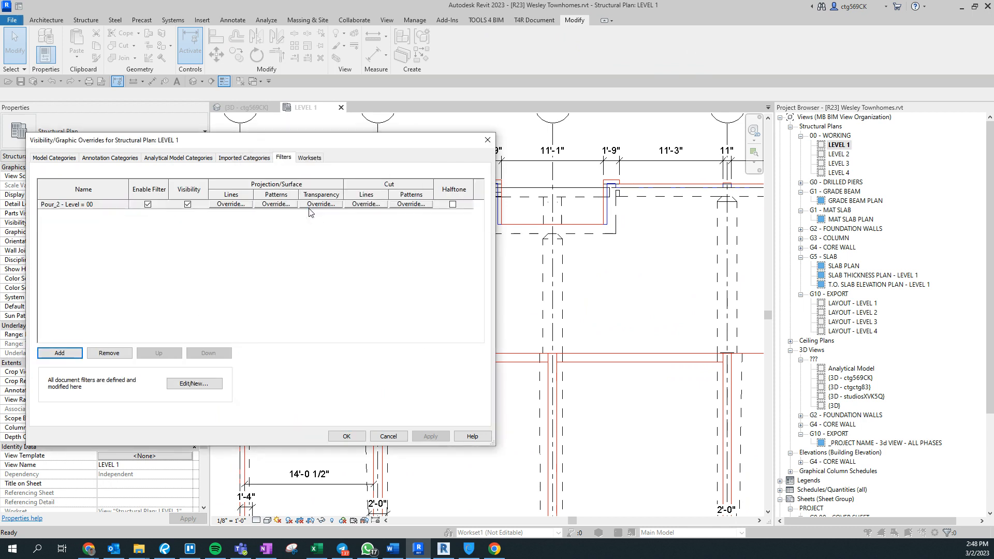
Step: Add the Pour_2 - Level = 01 filter to the LEVEL 1 plan and turn off its visibility
left_click(64, 356)
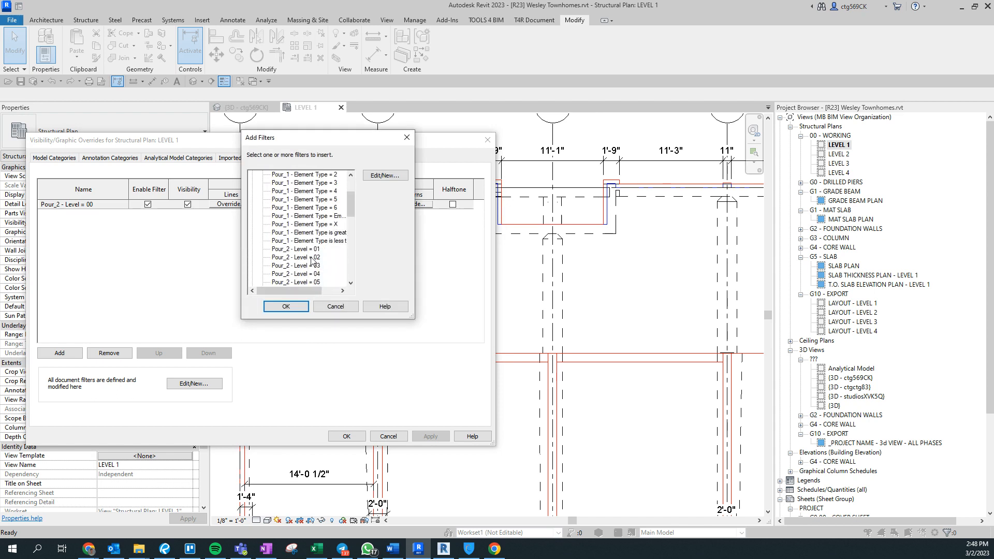
double_click(312, 250)
left_click(188, 214)
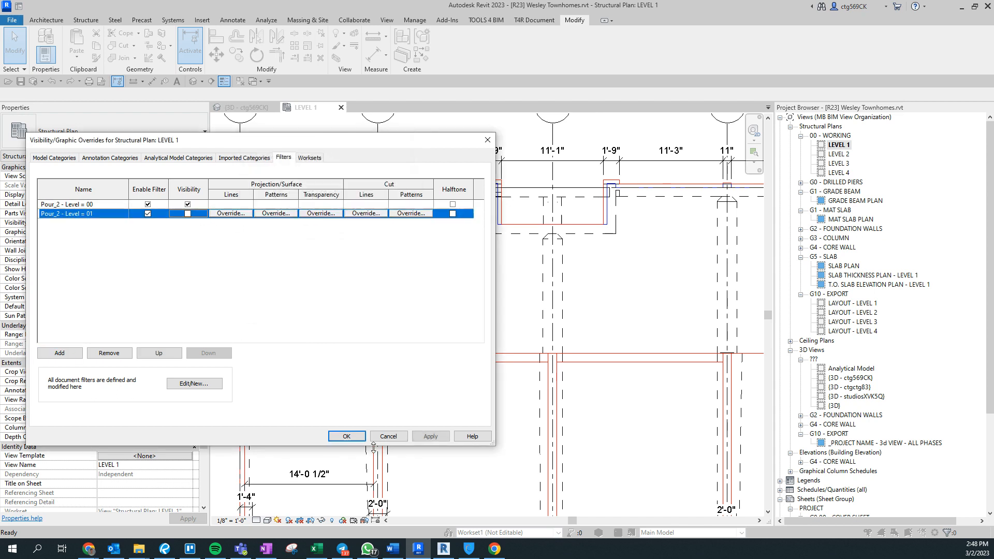
left_click(345, 437)
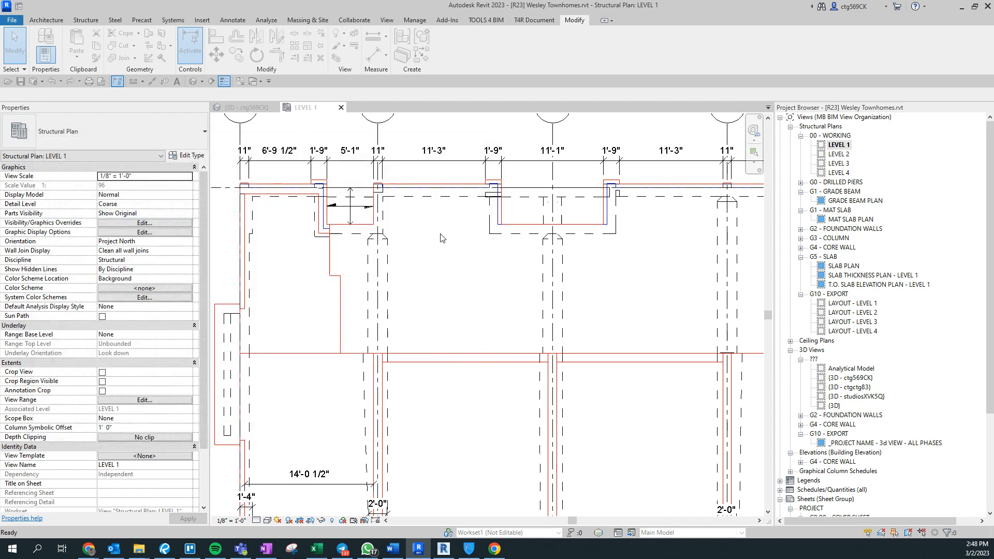
Step: Inspect the slab edge running along grid 1.B between grids 1.5 and 1.6
scroll(352, 254, "down", 4)
left_click_drag(278, 182, 501, 392)
key("Escape")
scroll(399, 351, "up", 2)
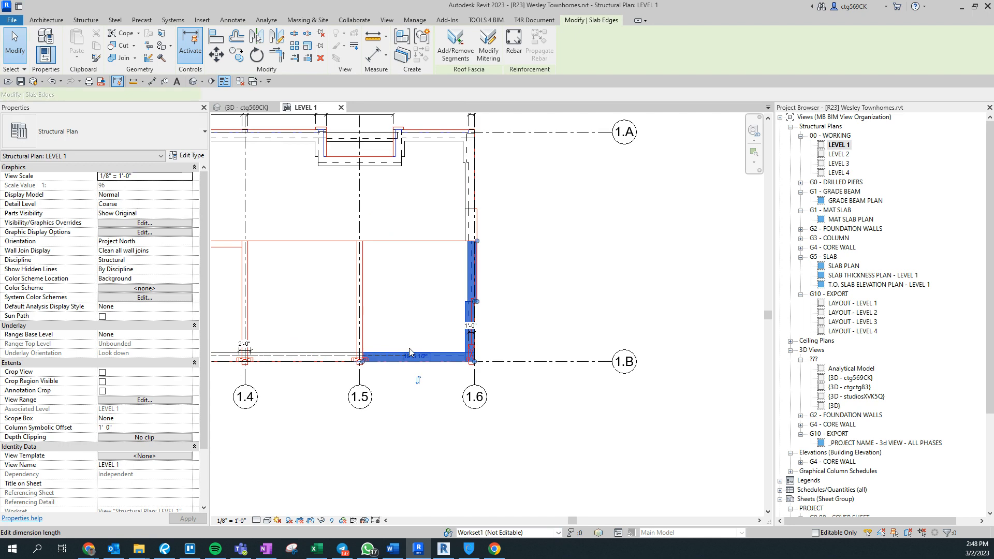
left_click(411, 353)
middle_click_drag(411, 352, 499, 366)
Step: Include the Slab Edges category in the Pour_2 - Level = 01 and Pour_2 - Level = 00 filters and apply the overrides
key("v")
key("g")
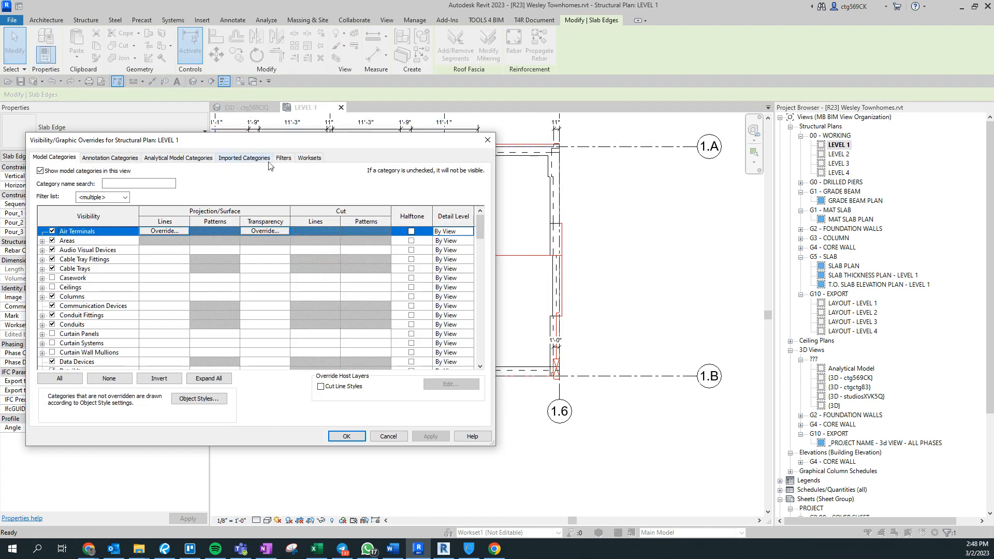
left_click(283, 159)
left_click(59, 215)
left_click(203, 386)
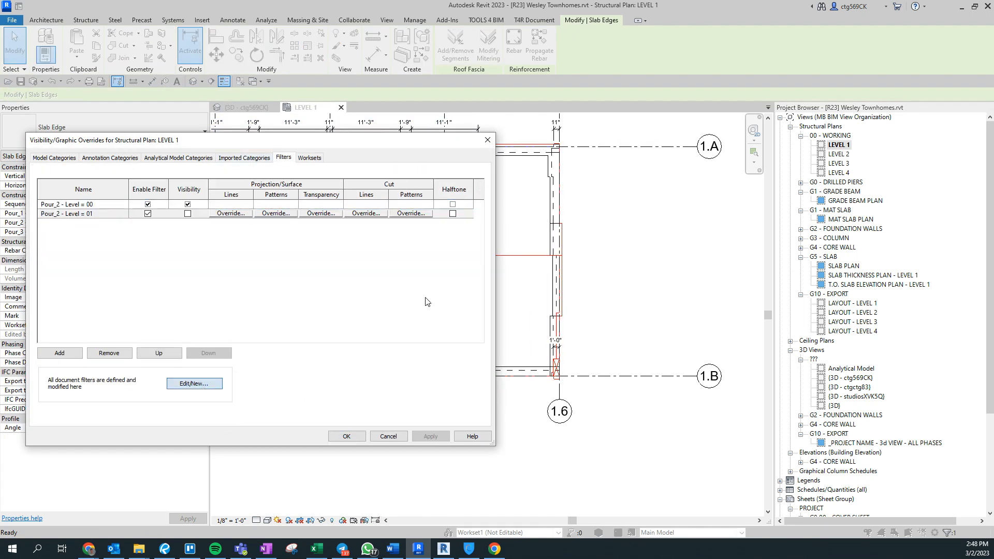
key("f")
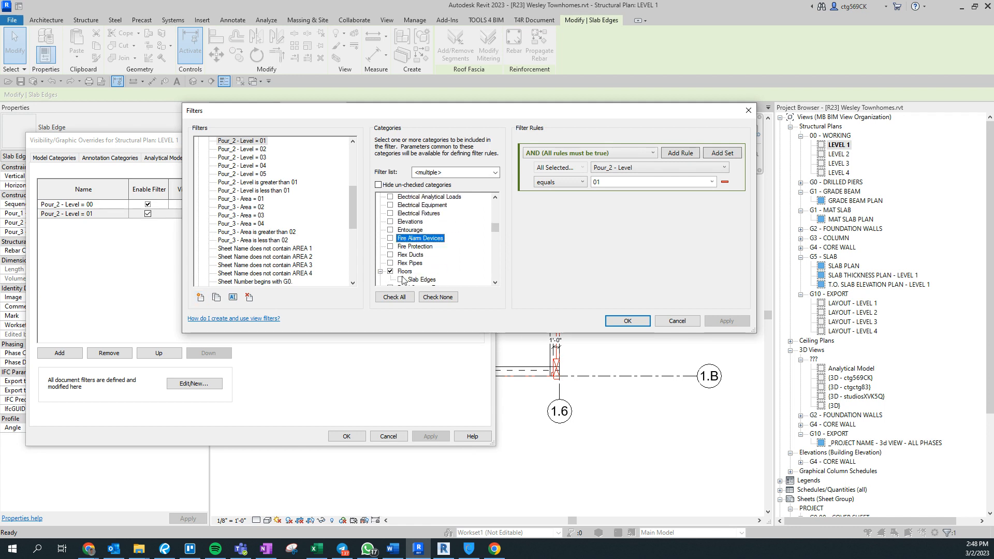
scroll(263, 176, "up", 1)
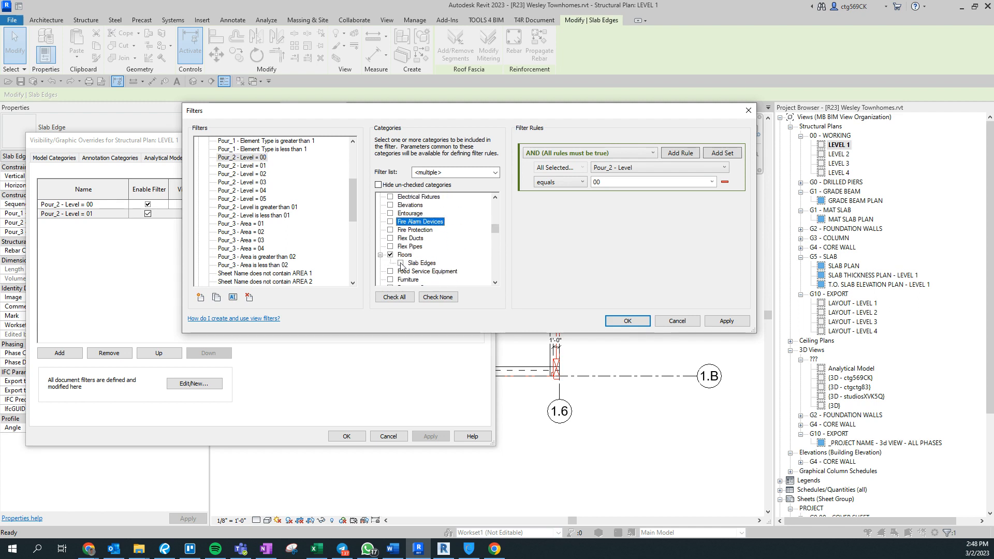
left_click(350, 437)
Step: Examine how the 12" Rib and 16" Rib walls meet at the 11" jog on grid 1.2
middle_click_drag(319, 339, 397, 385)
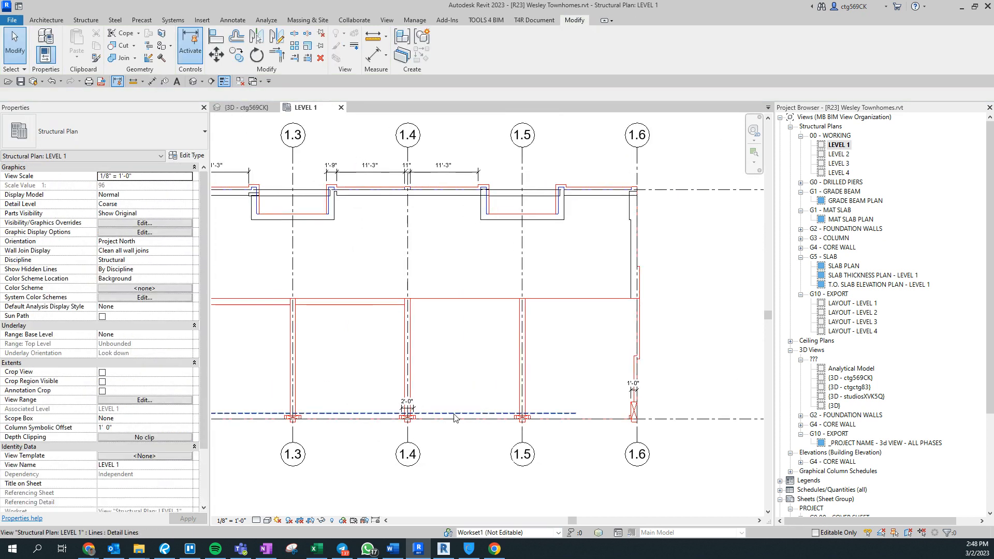
middle_click_drag(444, 296, 589, 470)
scroll(312, 347, "up", 3)
scroll(364, 408, "up", 3)
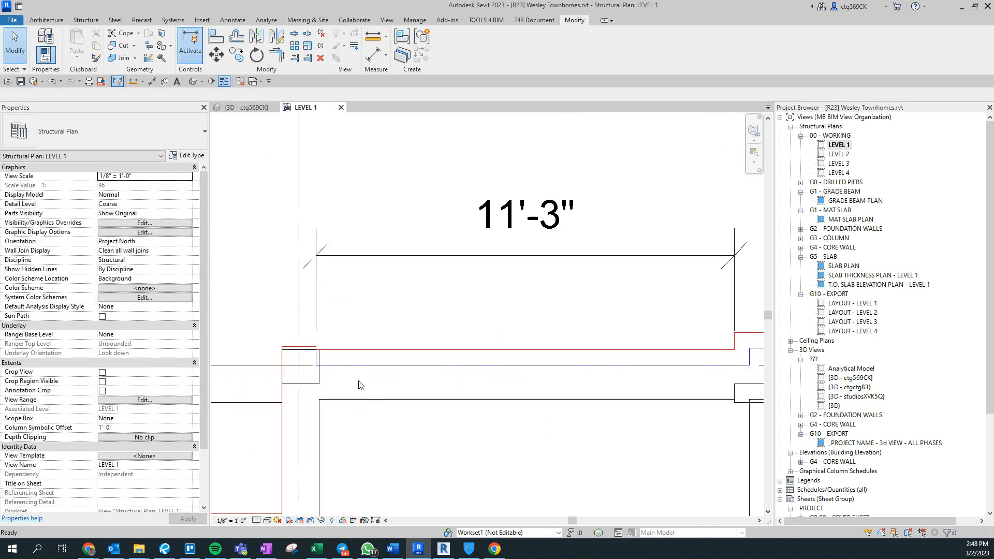
scroll(348, 371, "down", 4)
scroll(350, 402, "up", 4)
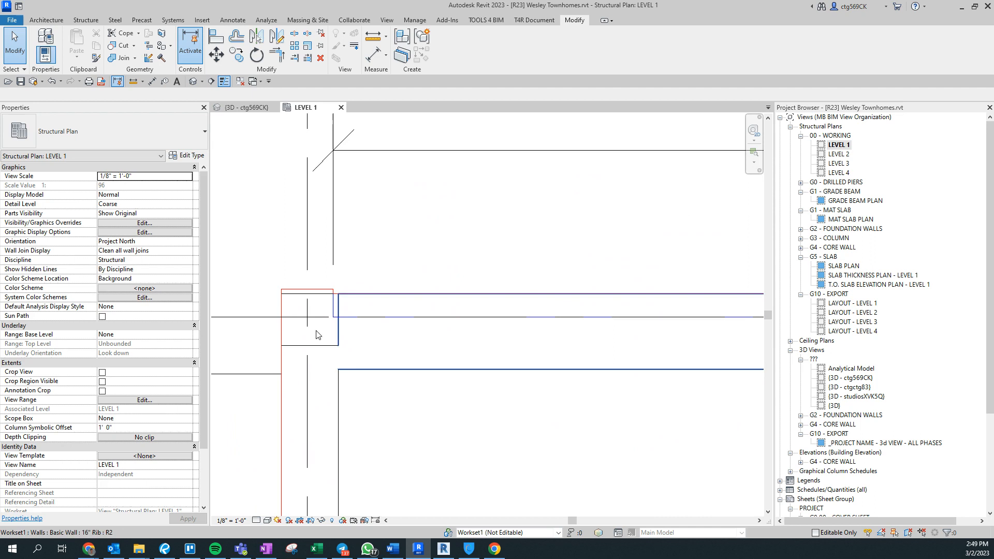
left_click(329, 339)
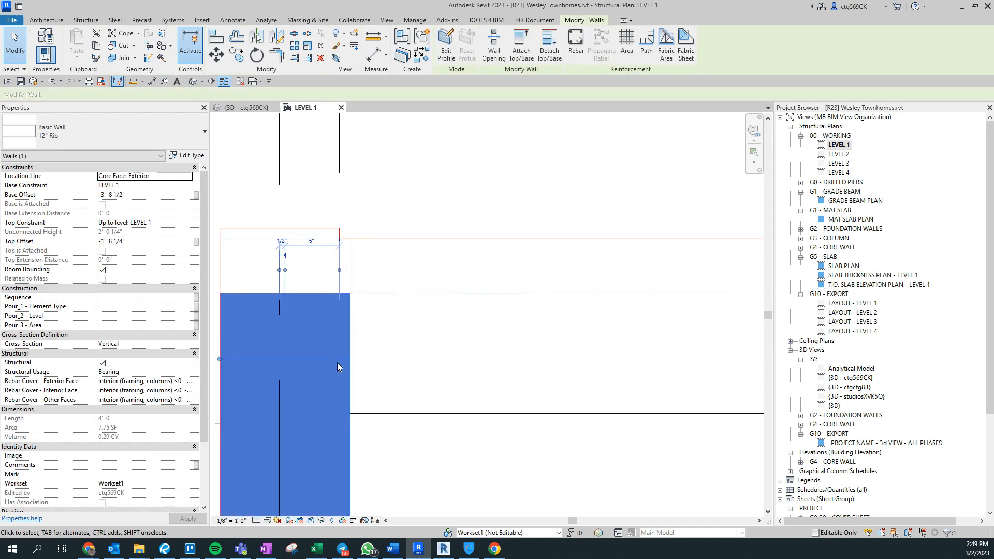
scroll(367, 319, "down", 1)
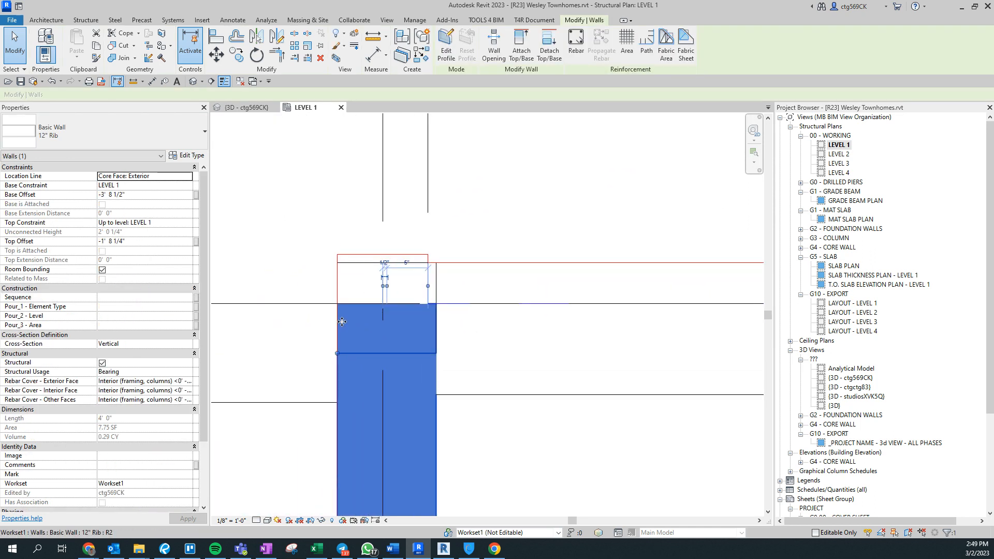
left_click(435, 359)
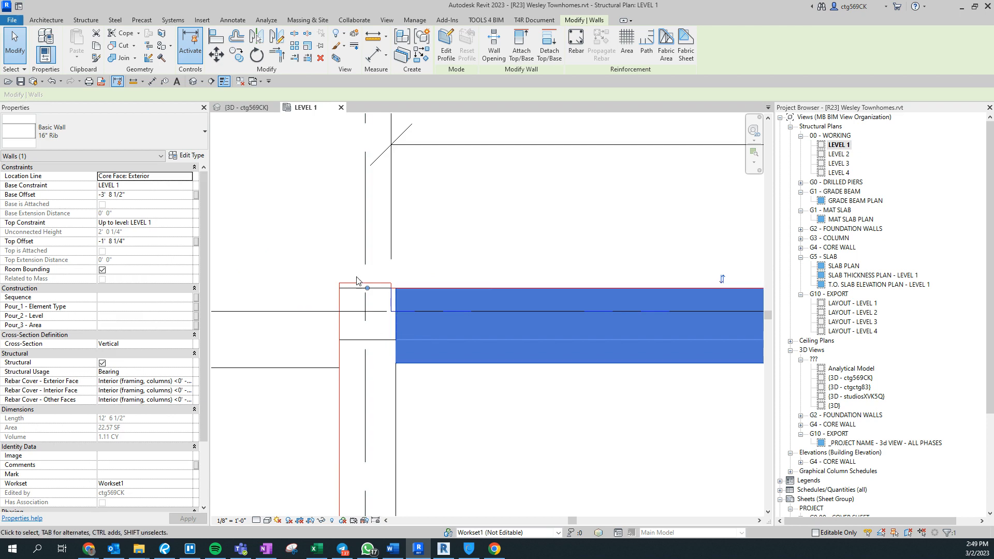
Step: Extend the left end of the 16" Rib wall at grid 1.2 to the outer left face of the 12" Rib wall
right_click(367, 288)
key("Escape")
key("Escape")
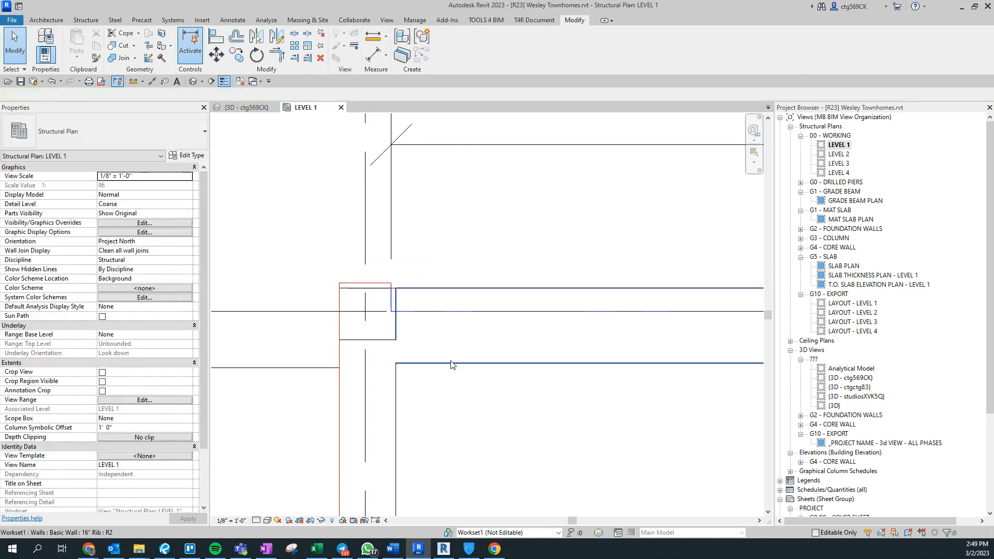
left_click(453, 364)
left_click_drag(367, 288, 339, 289)
right_click(456, 292)
left_click(506, 302)
Step: Pull the right end of the 16" Rib wall back from the 21" Rib wall at the 1'-9" jog left of grid 1.3
scroll(526, 412, "down", 5)
middle_click_drag(681, 386, 52, 346)
scroll(406, 322, "up", 4)
middle_click_drag(715, 370, 650, 361)
scroll(651, 364, "down", 3)
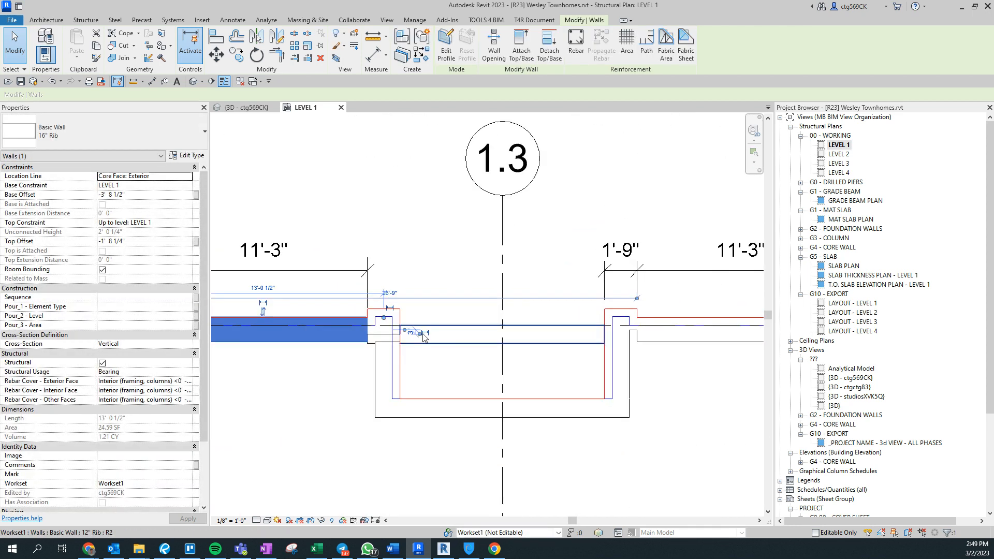
scroll(359, 285, "up", 4)
left_click_drag(263, 293, 262, 290)
middle_click_drag(282, 281, 377, 280)
key("Escape")
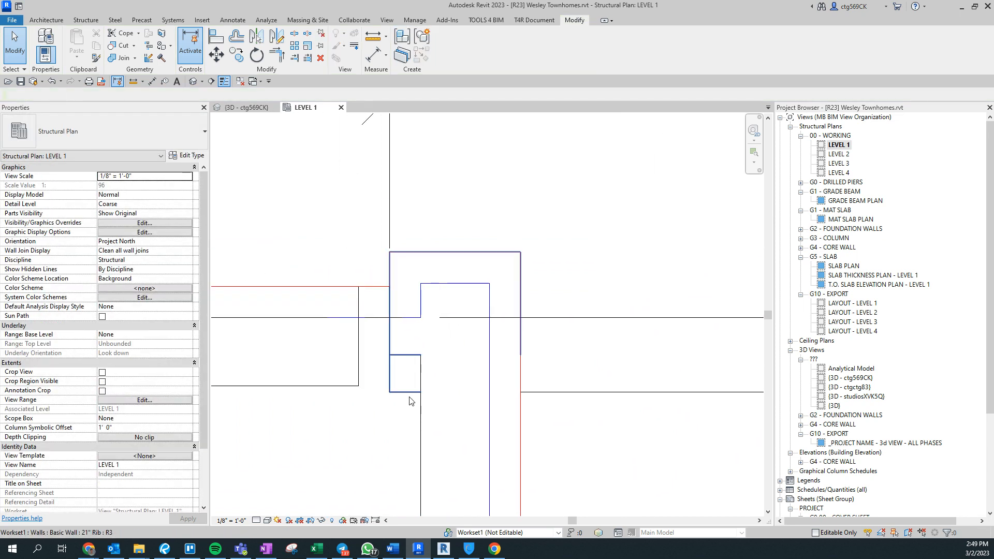
left_click(403, 386)
left_click_drag(392, 340, 520, 289)
left_click(380, 381)
left_click(350, 387)
left_click(384, 425)
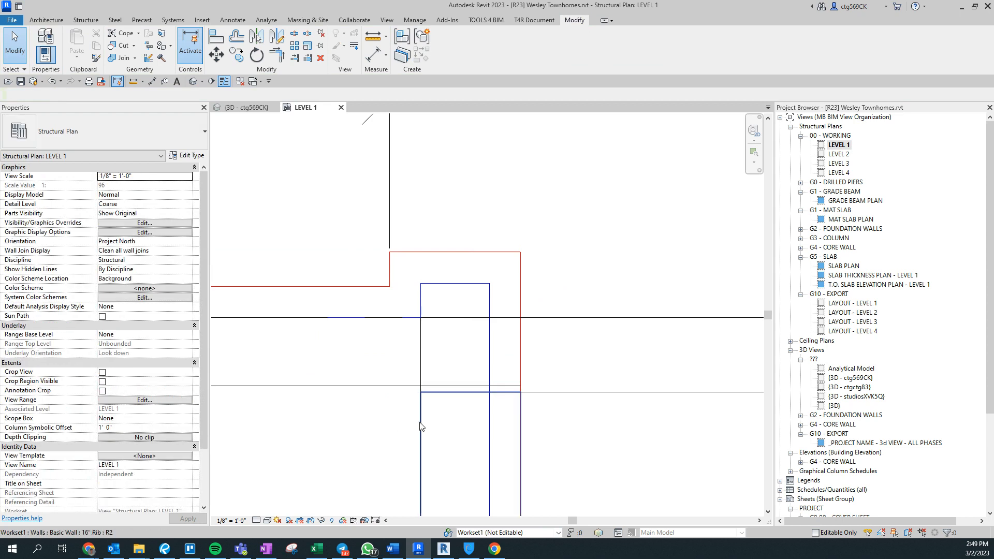
Step: Disallow the join at the 16" Rib wall's right end left of grid 1.3 and extend it to the jog's far right face
left_click(355, 382)
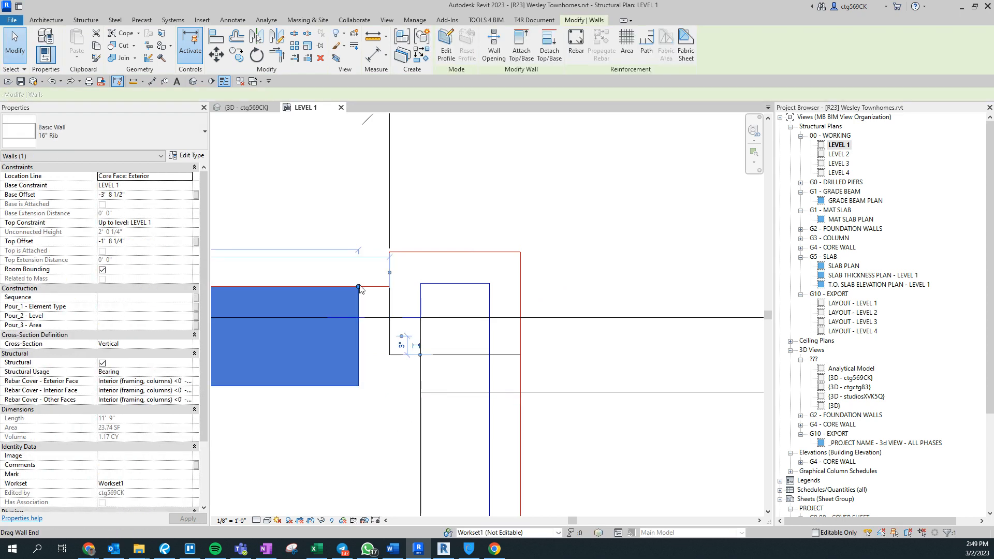
right_click(357, 382)
left_click(427, 303)
left_click_drag(358, 286, 520, 286)
left_click_drag(537, 337, 537, 338)
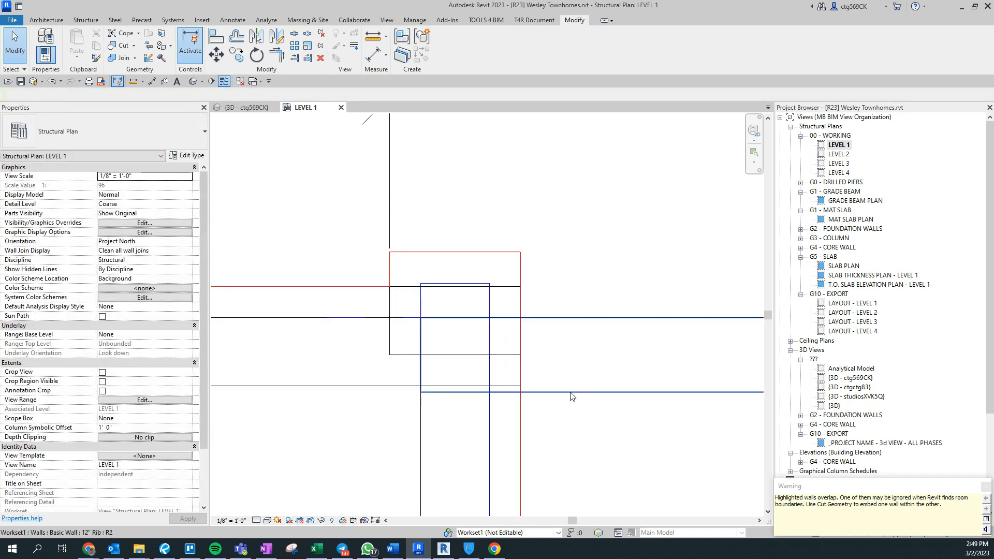
Step: Disallow the join at the left end of grid 1.3's 12" Rib wall and pull that end back to the 21" Rib's right face
left_click(476, 331)
right_click(473, 320)
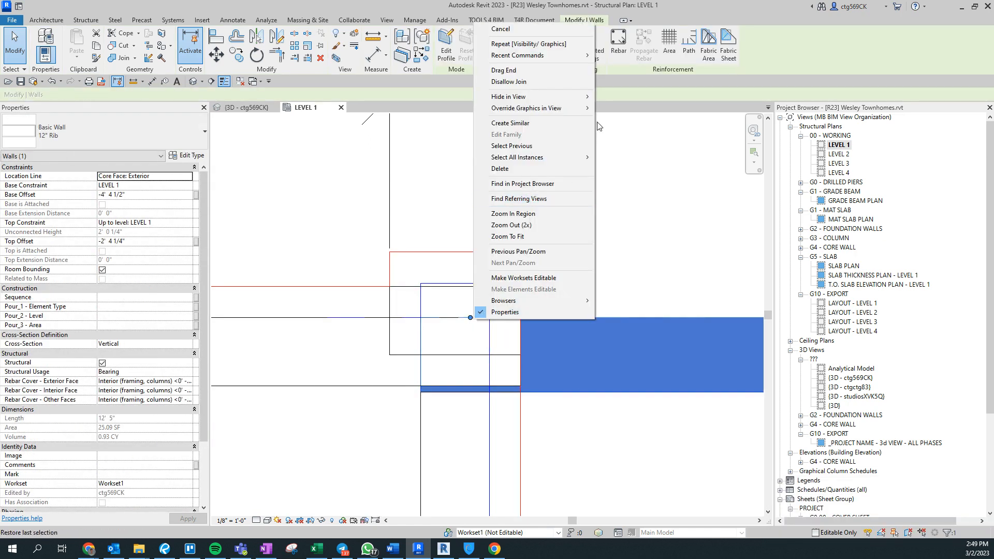
left_click(568, 84)
left_click_drag(470, 318, 522, 318)
Step: Disallow the join at the right end of grid 1.3's 12" Rib wall and end it at the inner face of the right jog
scroll(522, 318, "down", 7)
middle_click_drag(740, 401, 372, 381)
scroll(392, 296, "up", 2)
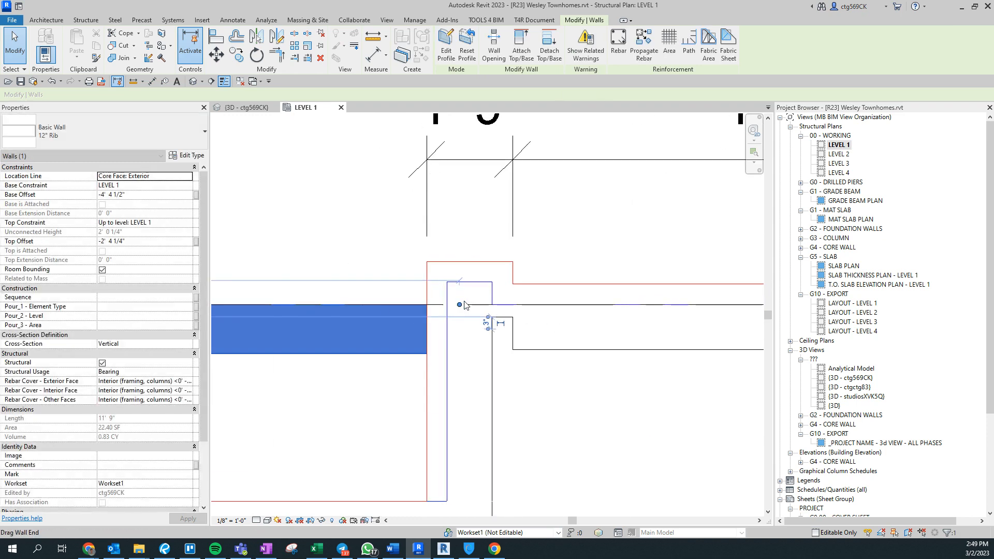
right_click(461, 305)
key("Escape")
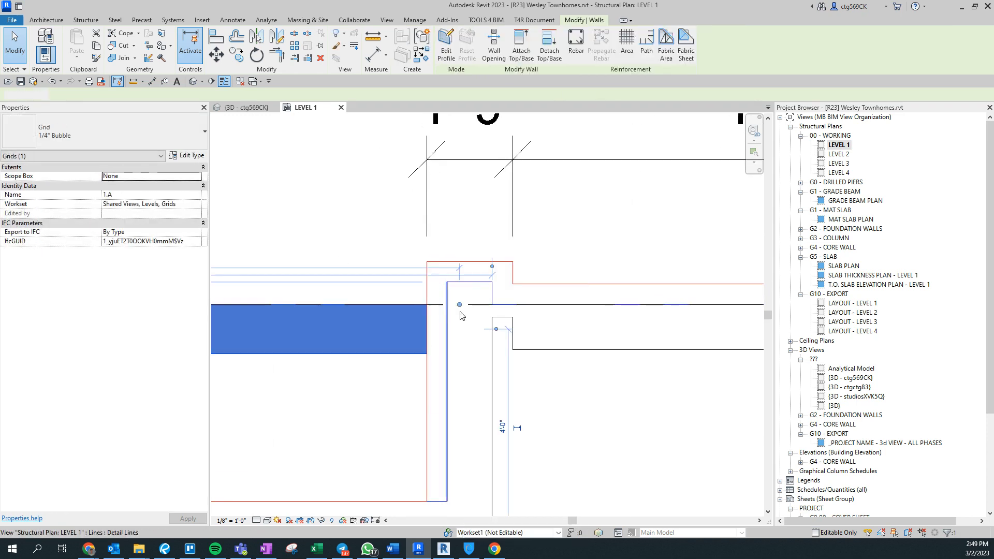
right_click(460, 304)
left_click(364, 357)
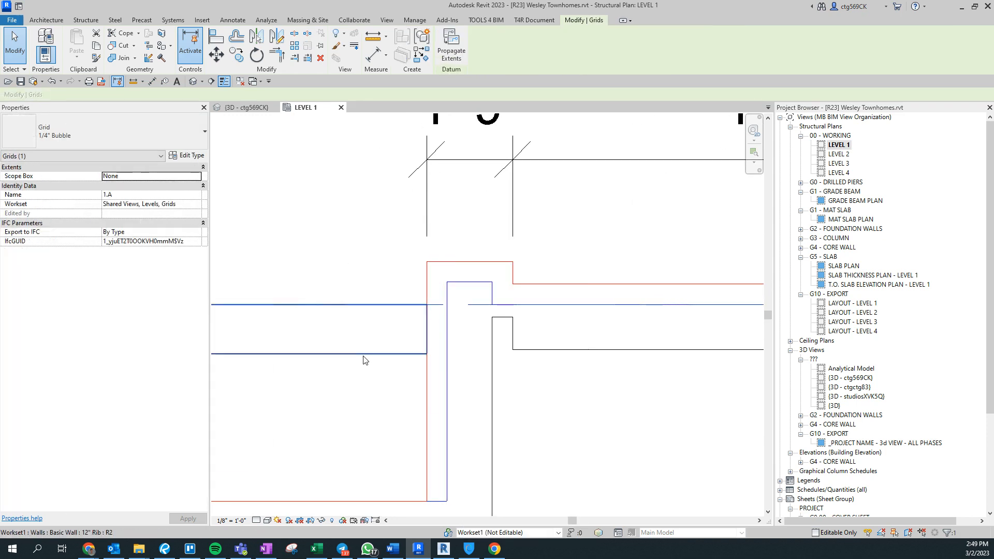
left_click(364, 357)
left_click(365, 299)
right_click(366, 303)
left_click(399, 67)
left_click_drag(365, 304, 427, 302)
Step: Shorten the 12" Rib wall left of grid 1.2 from both ends and unjoin it from the adjoining ribs
scroll(427, 302, "down", 5)
middle_click_drag(609, 386, 931, 379)
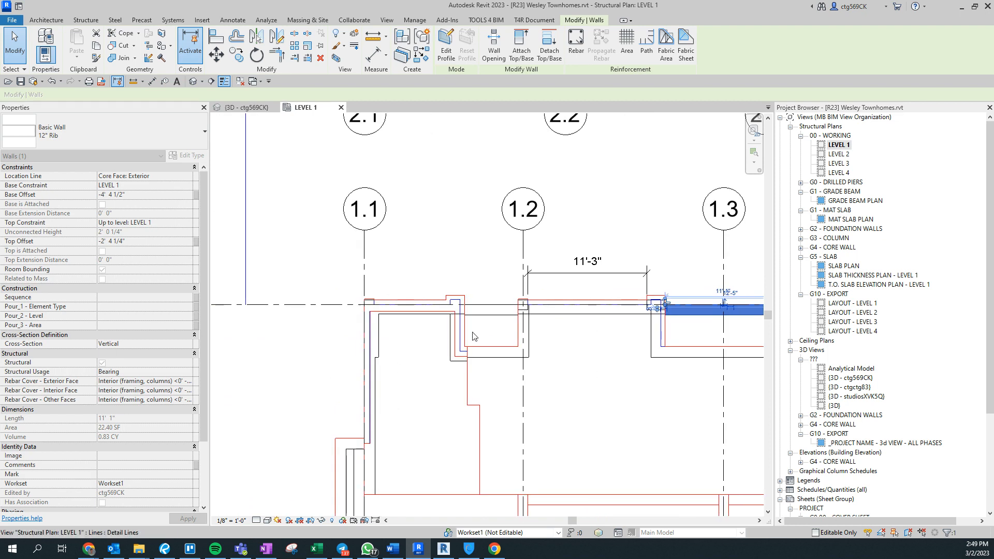
key("Escape")
scroll(513, 319, "up", 2)
left_click(511, 317)
scroll(521, 301, "up", 4)
right_click(546, 295)
left_click(501, 334)
left_click_drag(546, 292, 470, 292)
left_click_drag(306, 292, 392, 293)
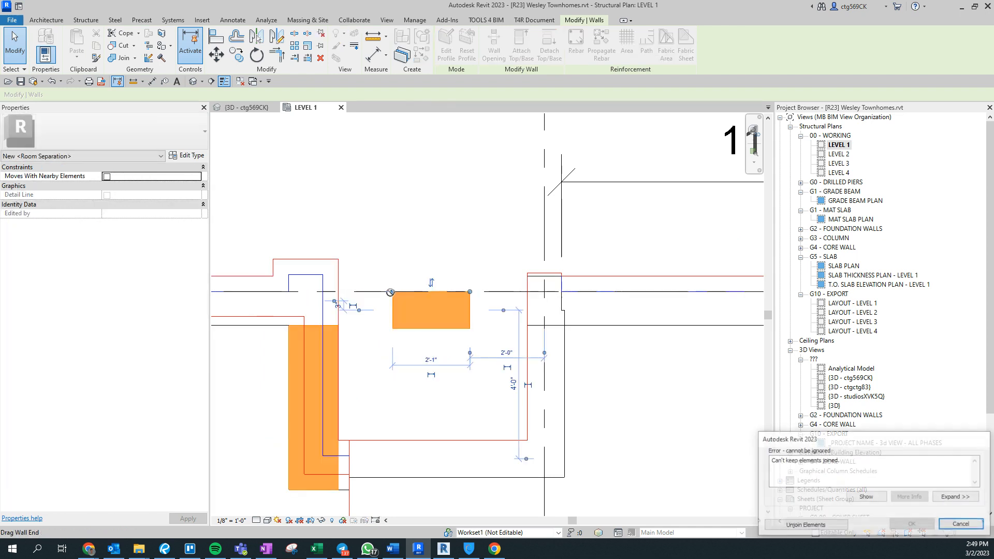
right_click(392, 292)
left_click(795, 528)
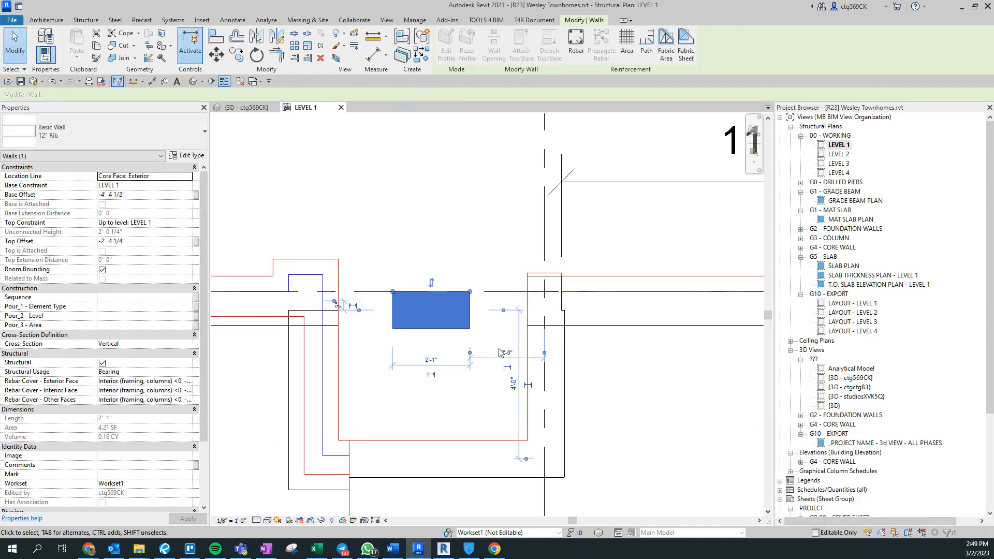
Step: Disallow joins at both ends of the 12" Rib wall left of grid 1.2 and stretch it to the recess's two inner faces
right_click(388, 300)
left_click(456, 301)
left_click_drag(392, 292, 338, 292)
left_click_drag(470, 293, 527, 292)
right_click(490, 292)
left_click(519, 300)
Step: Pull back the right end of grid 1.5's 12" Rib wall, then trim its left end to the inner jog face with the join disallowed
scroll(352, 356, "down", 5)
middle_click_drag(635, 449, 310, 439)
key("Escape")
left_click(624, 334)
middle_click_drag(624, 334, 409, 334)
scroll(356, 330, "up", 4)
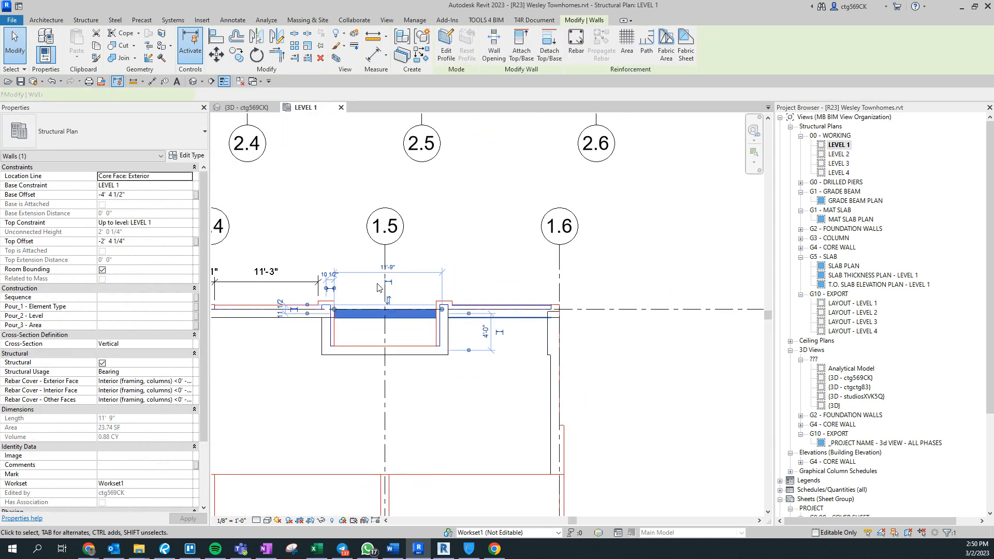
scroll(568, 332, "up", 2)
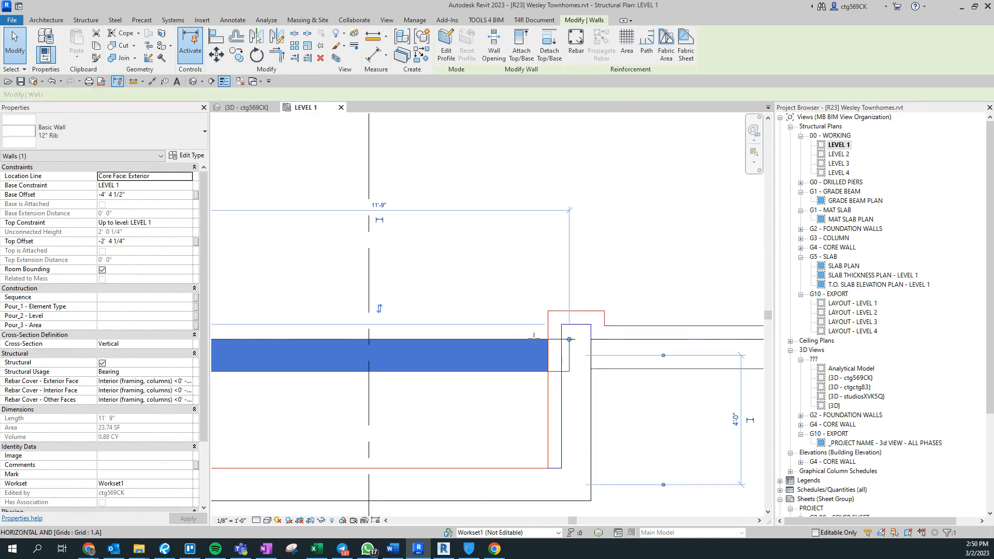
left_click_drag(534, 339, 535, 339)
middle_click_drag(359, 337, 554, 346)
left_click_drag(361, 348, 384, 347)
right_click(412, 348)
left_click(447, 109)
Step: Disallow the join at the right end of grid 1.5's 12" Rib wall and extend it to the right jog's inner face
middle_click_drag(647, 359, 505, 348)
left_click_drag(588, 337, 622, 337)
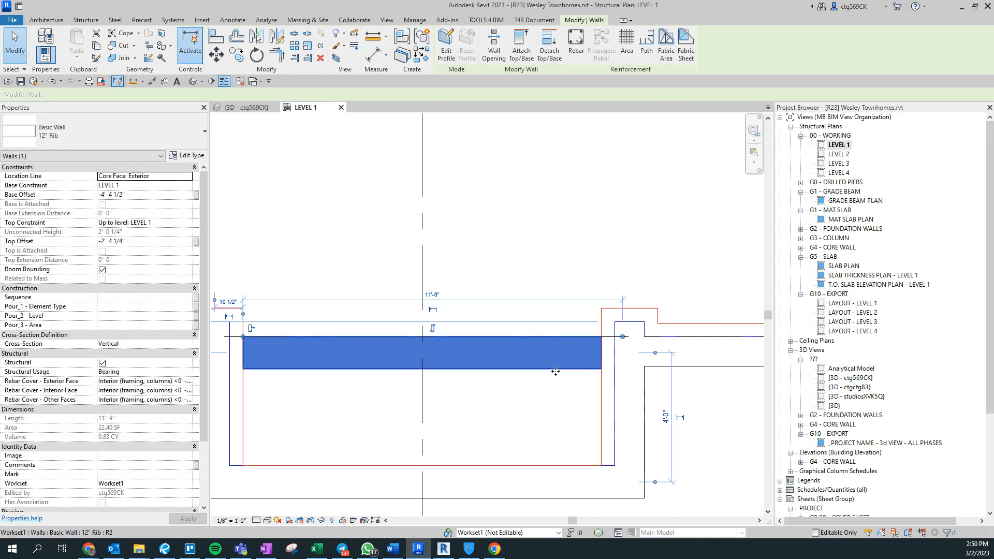
key("Escape")
left_click(583, 348)
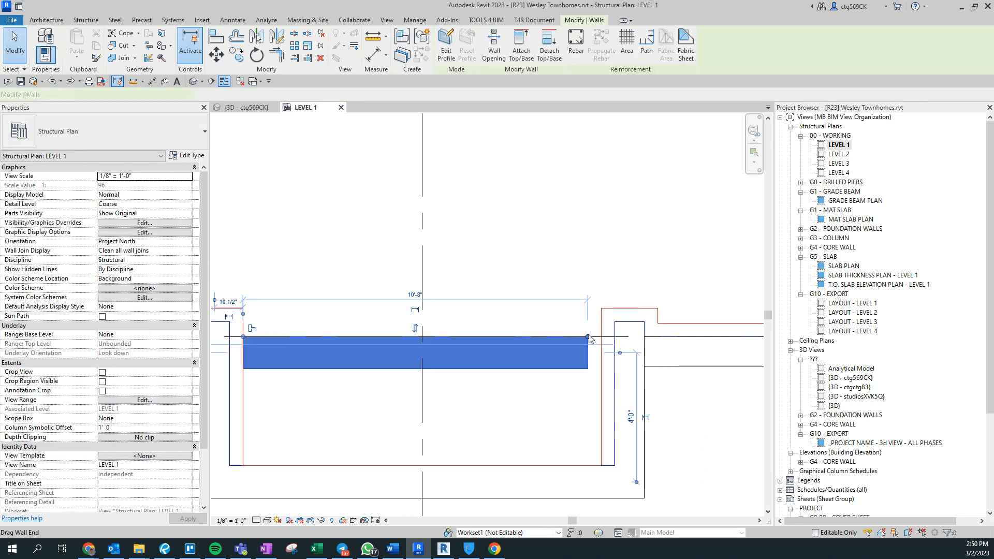
right_click(586, 342)
left_click(653, 98)
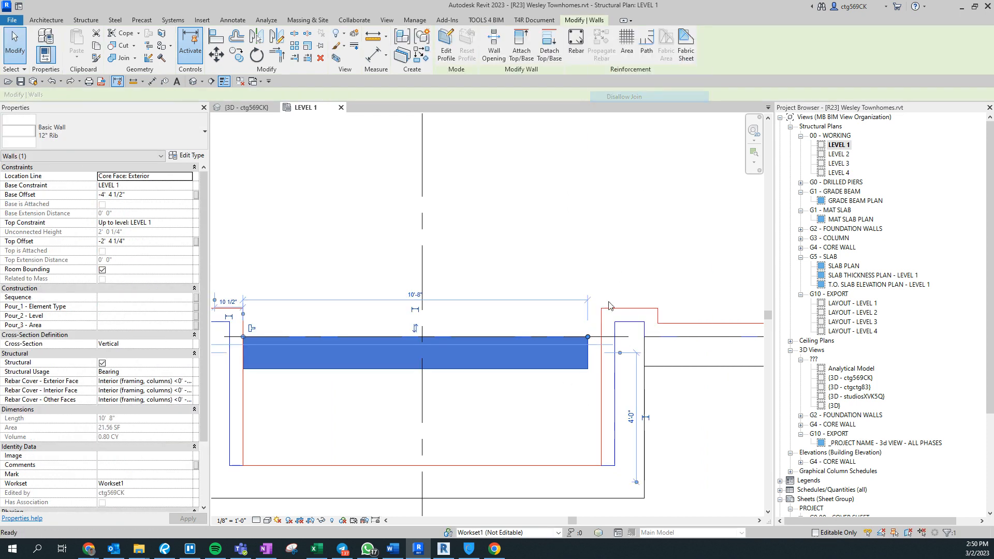
left_click_drag(589, 337, 599, 340)
scroll(606, 340, "up", 2)
scroll(459, 406, "down", 4)
left_click(304, 459)
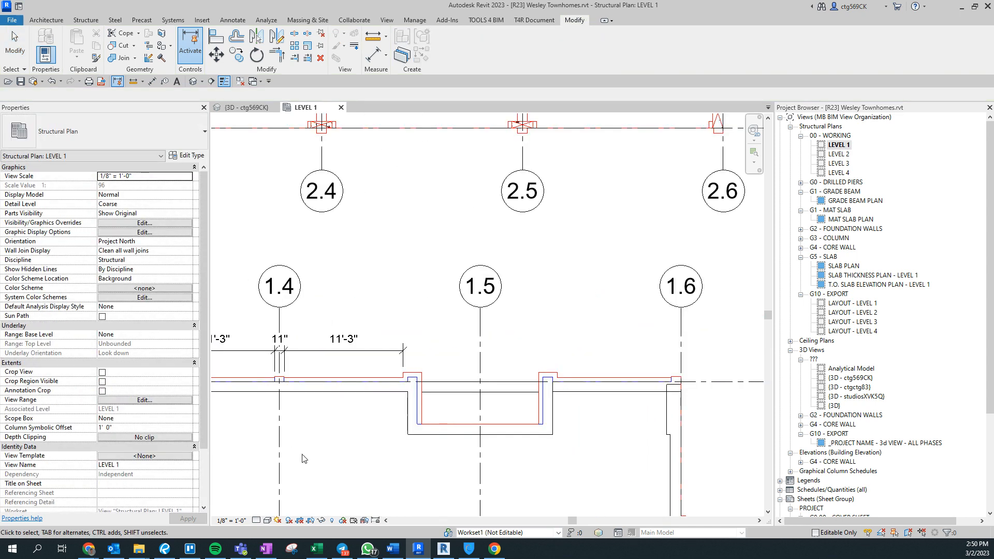
Step: Hide the Lines model category in the Level 1 structural plan
middle_click_drag(388, 419, 591, 406)
scroll(382, 397, "up", 1)
middle_click_drag(382, 397, 784, 370)
scroll(513, 302, "up", 2)
scroll(533, 362, "down", 4)
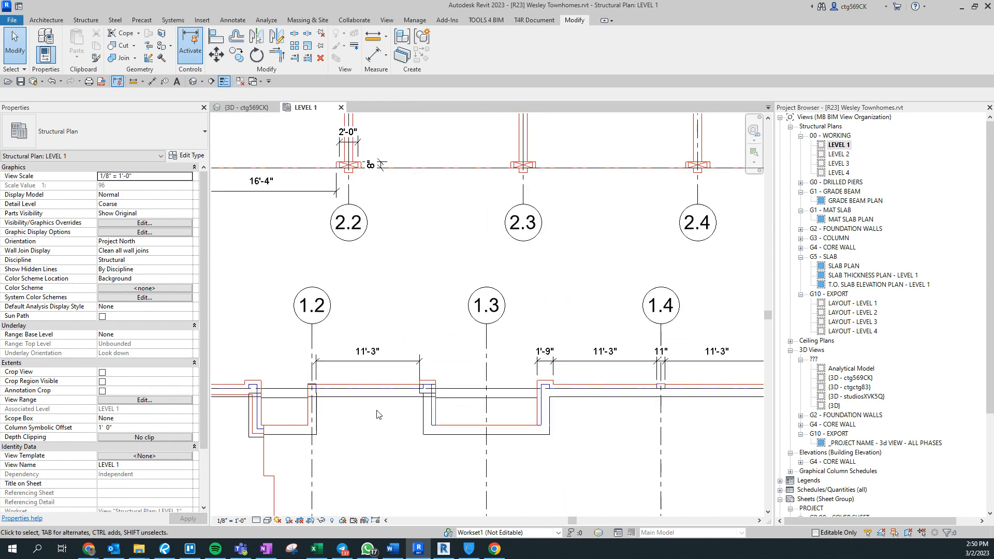
key("v")
key("v")
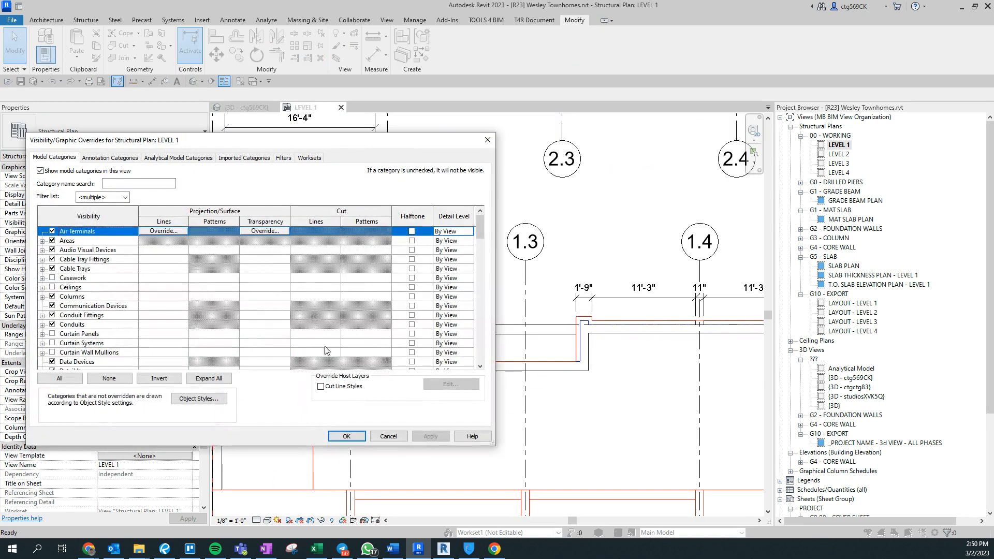
left_click(115, 158)
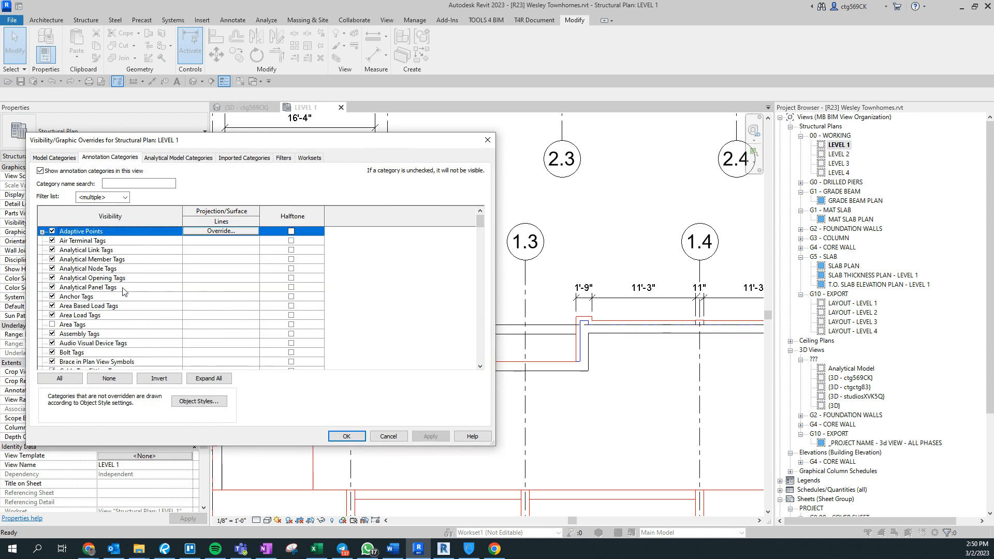
left_click(61, 157)
scroll(145, 292, "down", 9)
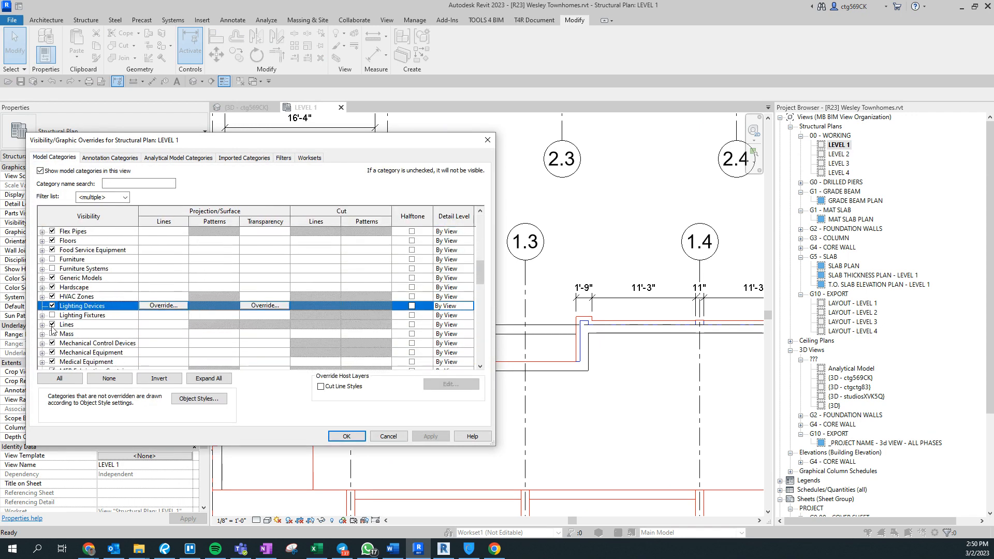
left_click(52, 324)
left_click(345, 436)
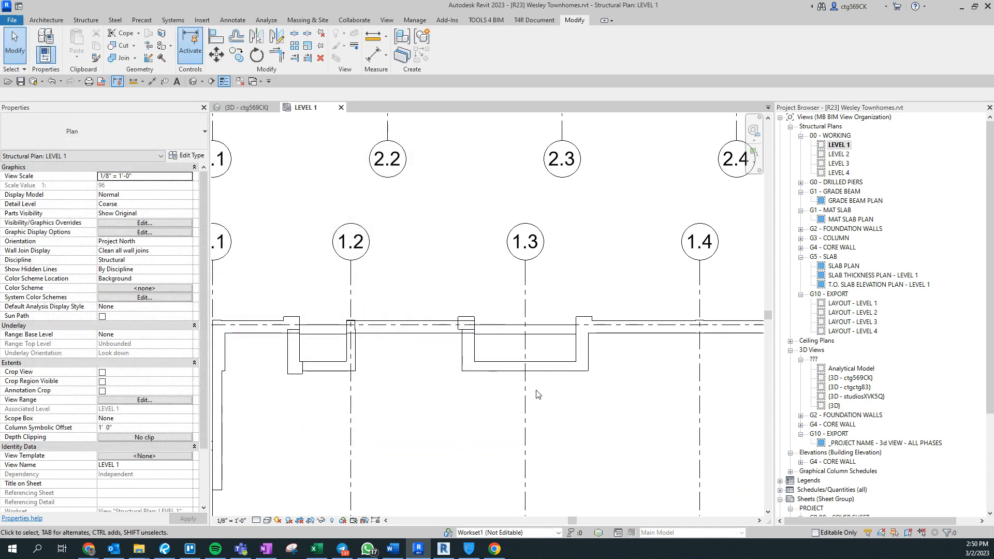
Step: Join the 16" Rib wall left of grid 1.3 to the 21" Rib at the jog and to the adjacent 12" Rib
scroll(284, 351, "up", 4)
middle_click_drag(296, 301, 511, 320)
scroll(513, 320, "up", 1)
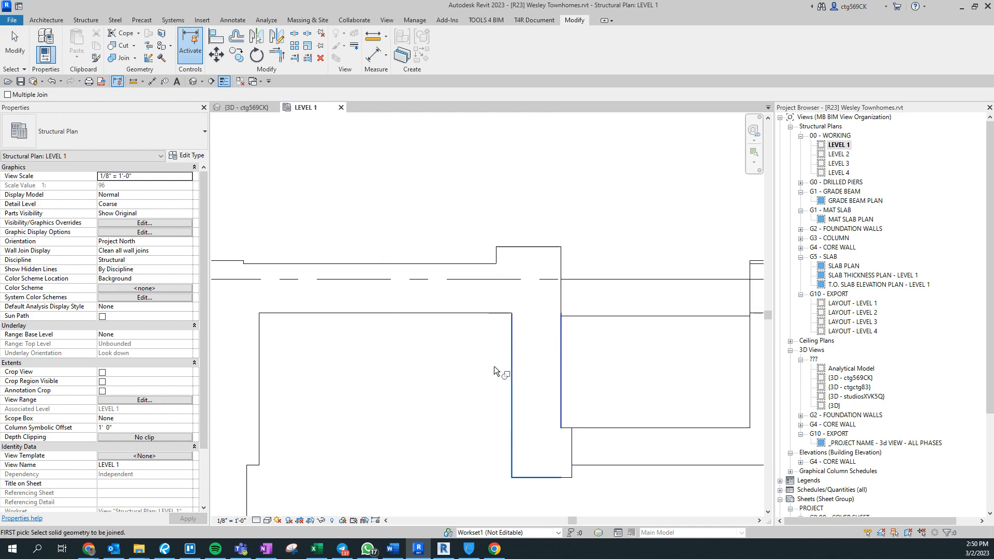
middle_click_drag(638, 399, 45, 308)
middle_click_drag(603, 382, 633, 406)
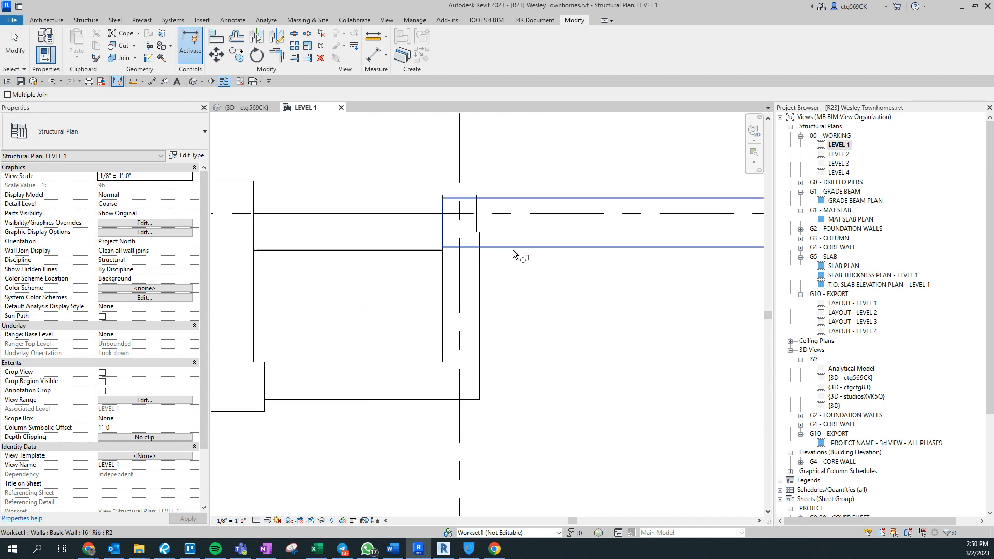
scroll(549, 367, "down", 6)
middle_click_drag(617, 372, 378, 382)
scroll(482, 322, "up", 7)
left_click(409, 317)
left_click(393, 340)
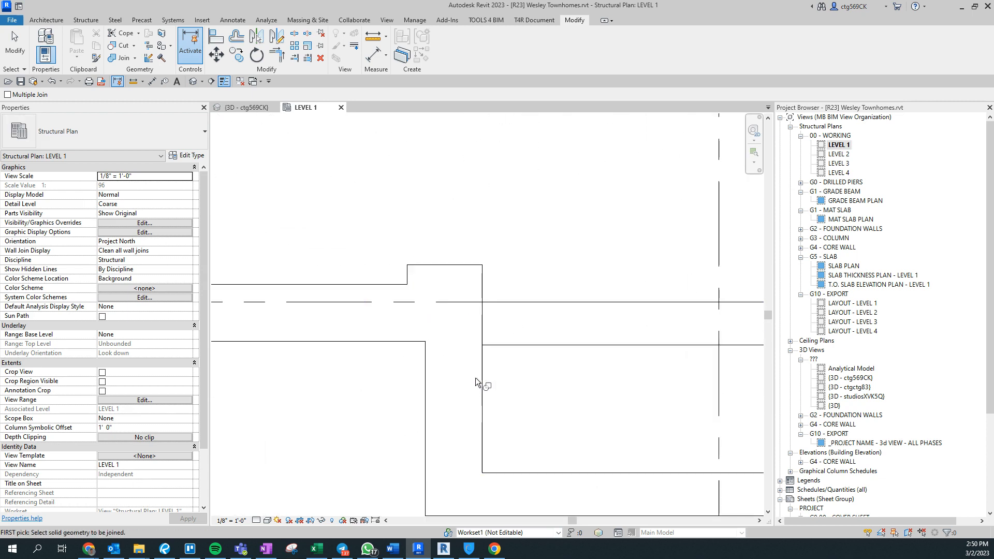
left_click(340, 339)
left_click(511, 346)
Step: Join the horizontal and vertical 16" Rib walls at the right corner of the grid 1.5 recess
scroll(510, 359, "down", 3)
middle_click_drag(580, 402, 237, 367)
middle_click_drag(501, 403, 634, 401)
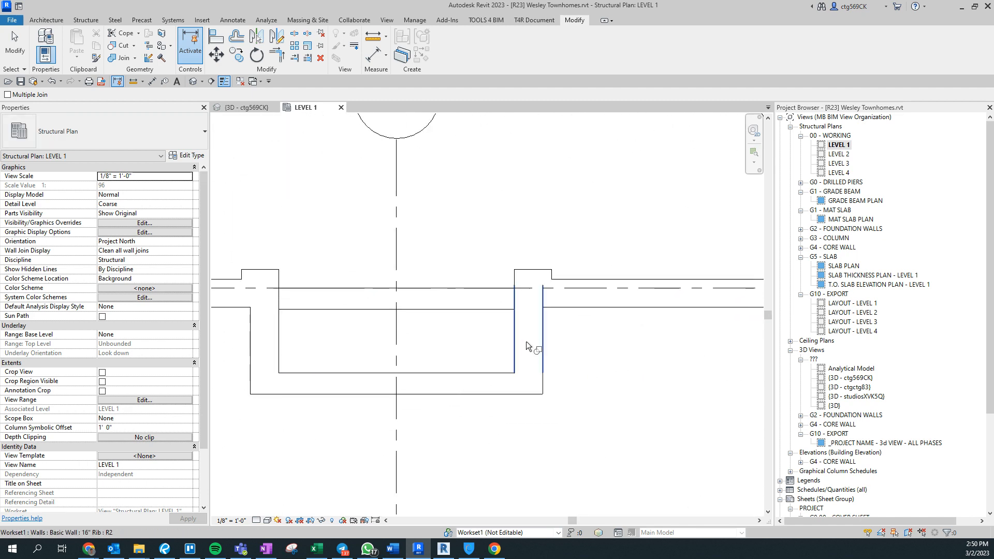
left_click(555, 312)
left_click(555, 312)
left_click(546, 323)
Step: Join the horizontal 16" Rib wall to the vertical rib at the grid 1.6 corner
middle_click_drag(565, 384, 289, 372)
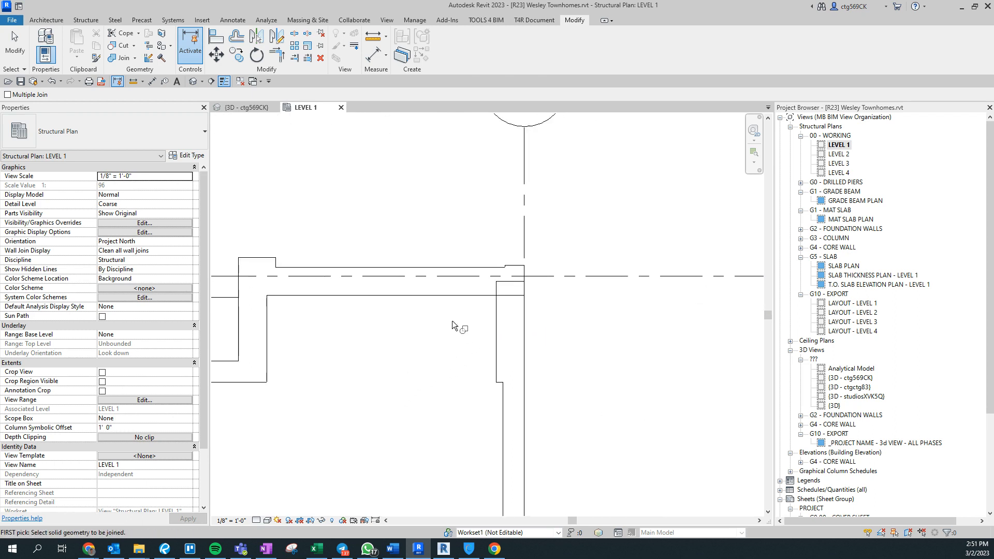
left_click(483, 298)
scroll(407, 317, "down", 2)
scroll(497, 306, "up", 4)
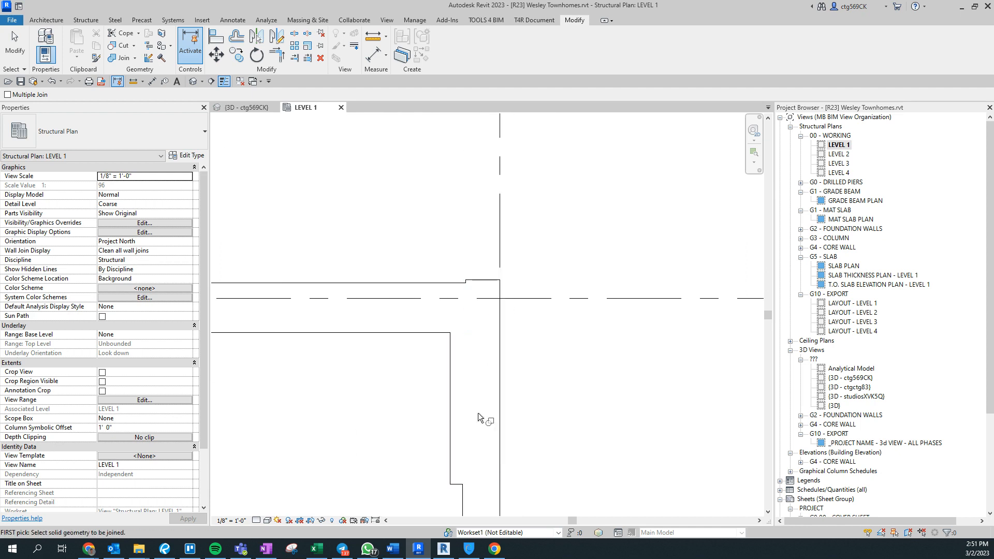
Step: Examine the rib wall layout along grid 1.A between grids 1.1 and 1.6 for clean corners
scroll(586, 355, "down", 6)
scroll(314, 354, "up", 1)
middle_click_drag(314, 354, 711, 360)
scroll(255, 387, "down", 1)
middle_click_drag(283, 391, 720, 409)
middle_click_drag(269, 323, 579, 279)
middle_click_drag(331, 343, 226, 149)
middle_click_drag(574, 297, 130, 392)
scroll(389, 354, "down", 4)
middle_click_drag(557, 402, 630, 310)
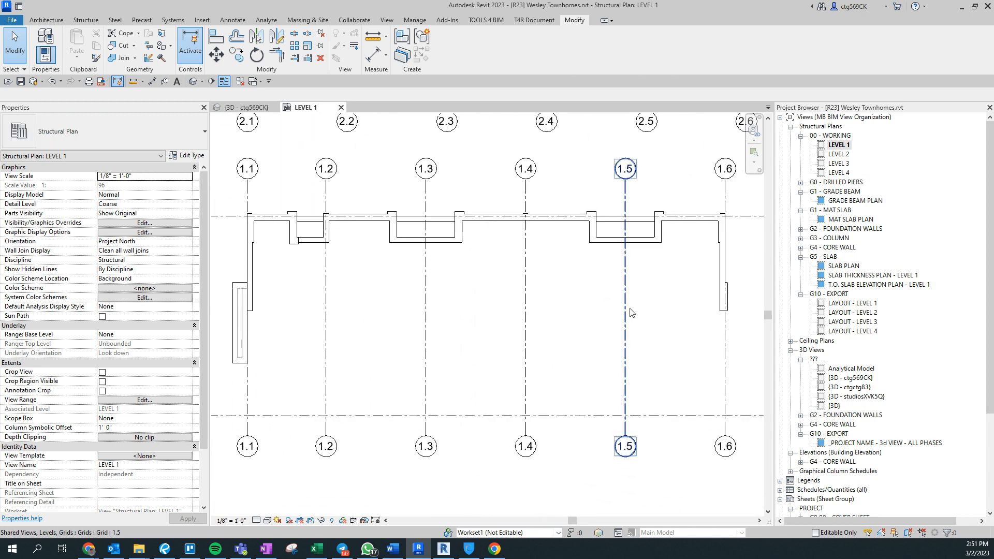
middle_click_drag(406, 301, 491, 359)
scroll(505, 310, "up", 1)
scroll(423, 348, "down", 2)
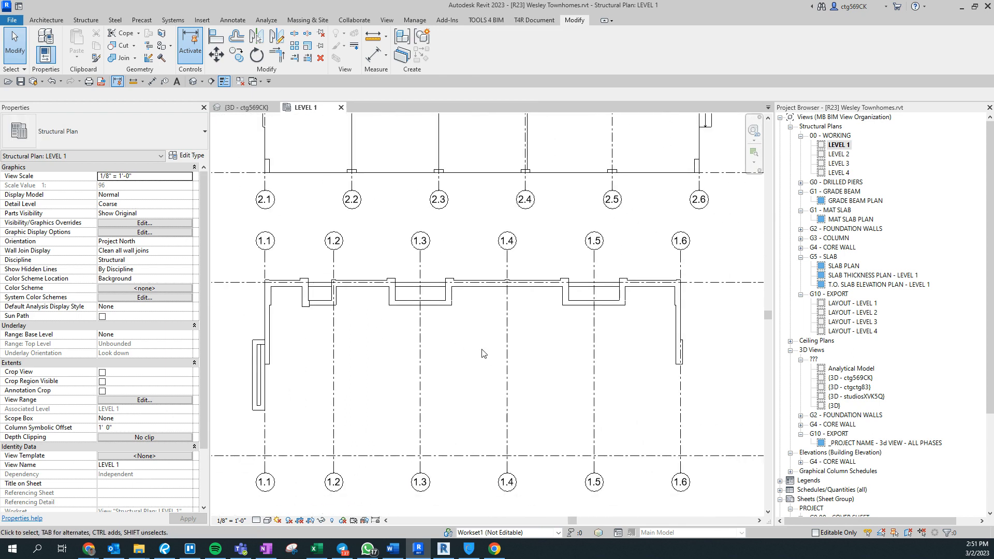
Step: Join the overlapping walls at the upper end of the narrow projection outside grid 1.1
scroll(261, 346, "up", 5)
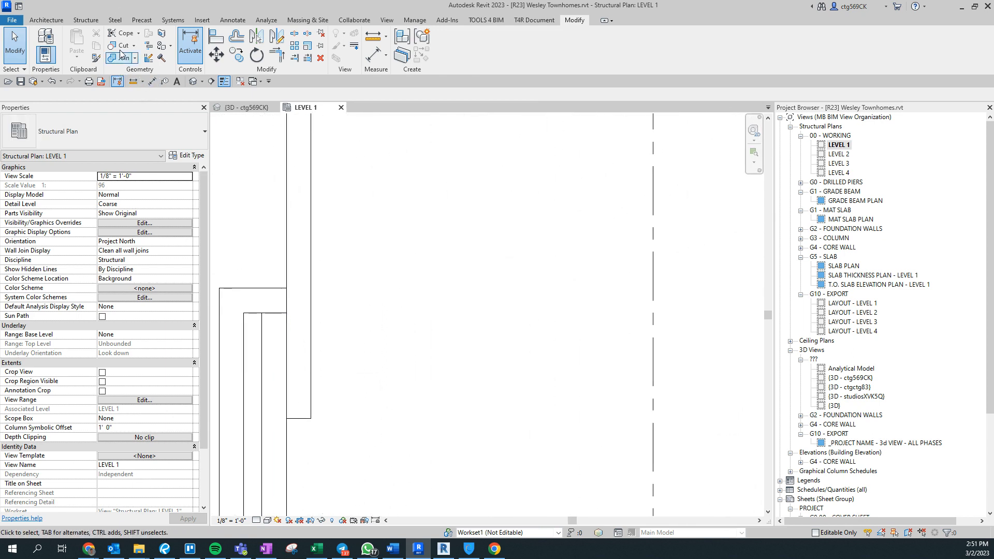
left_click(260, 316)
left_click(256, 315)
scroll(292, 224, "down", 5)
key("Escape")
scroll(637, 406, "down", 3)
middle_click_drag(637, 406, 544, 409)
scroll(507, 283, "down", 3)
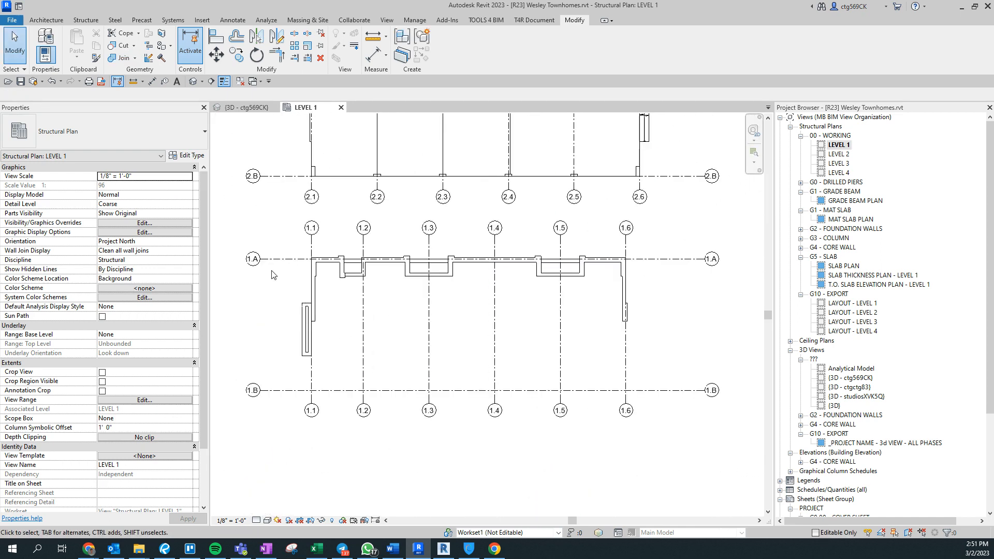
left_click_drag(282, 248, 578, 339)
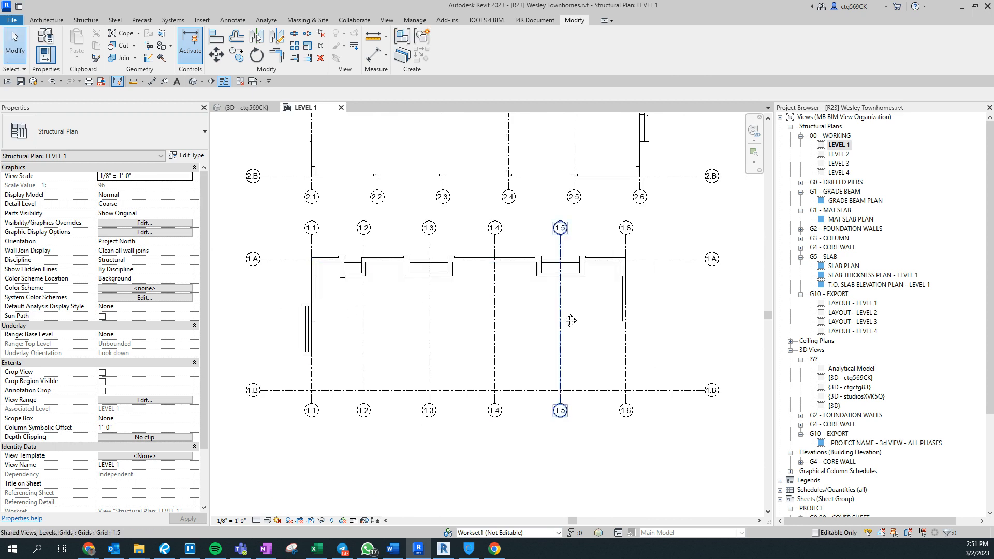
middle_click_drag(591, 304, 589, 318)
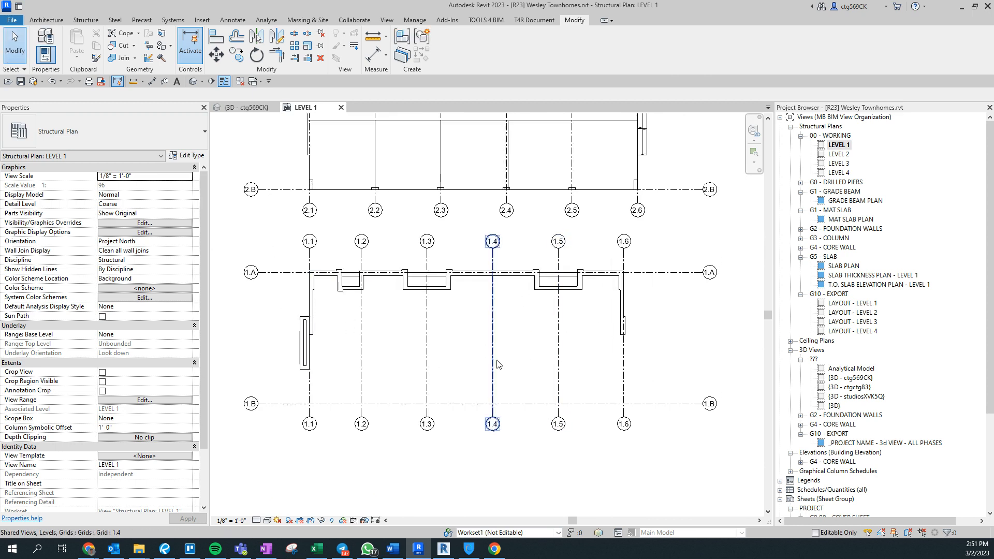
scroll(497, 364, "up", 2)
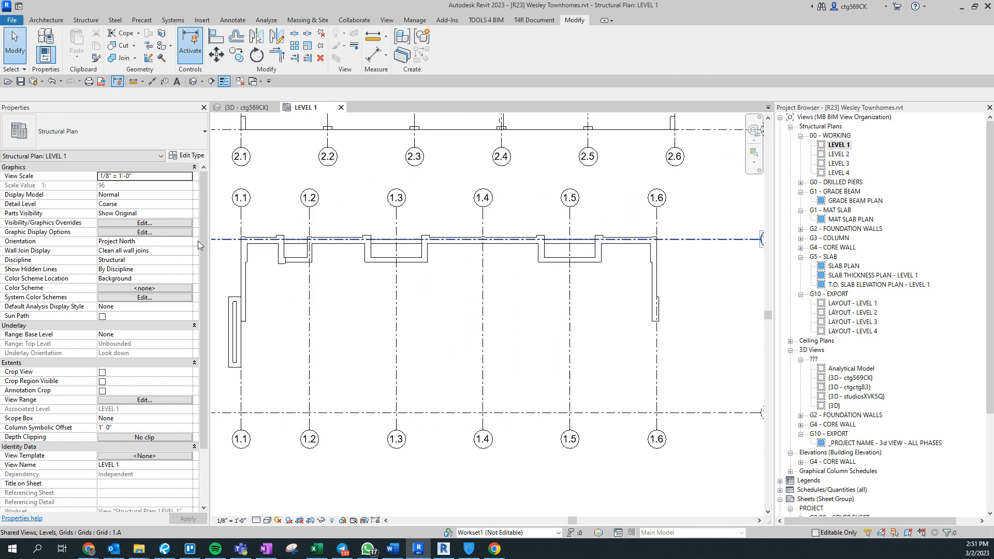
middle_click_drag(482, 375, 525, 370)
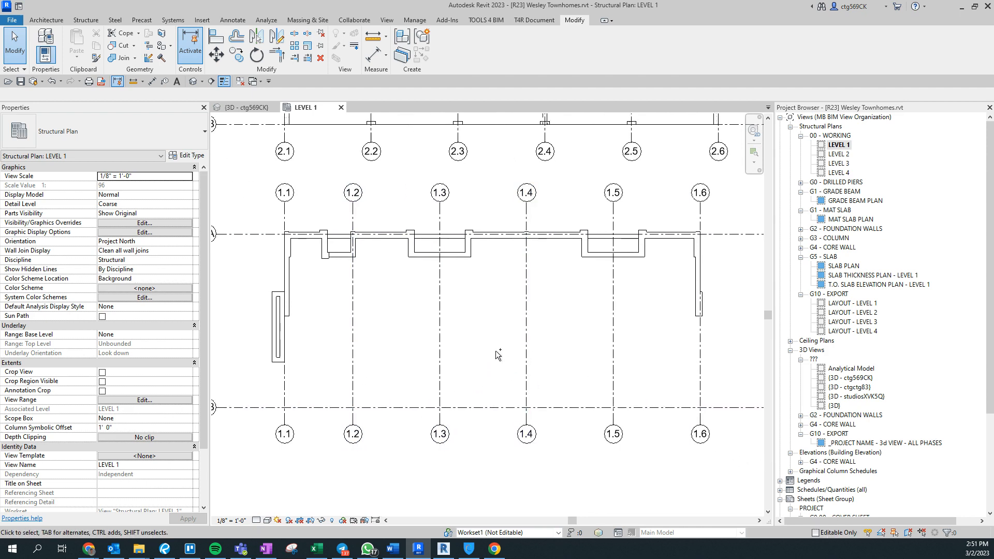
Step: Switch to the 3D view and examine how grid 1.3's 12" Rib wall sits against the neighbouring ribs and slab edge
key("ctrl+Tab")
scroll(322, 276, "down", 8)
middle_click_drag(357, 305, 510, 378, "shift")
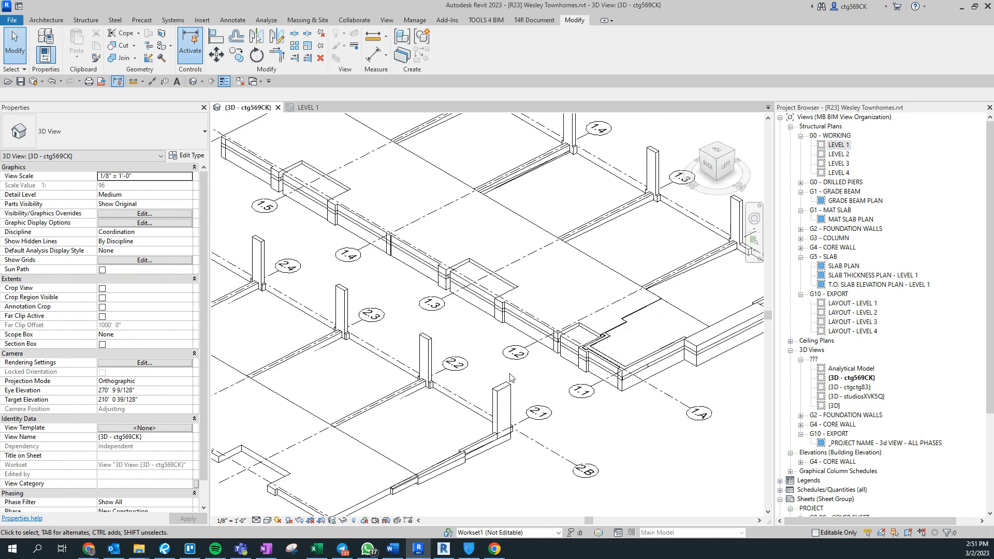
scroll(510, 378, "up", 4)
scroll(454, 259, "down", 3)
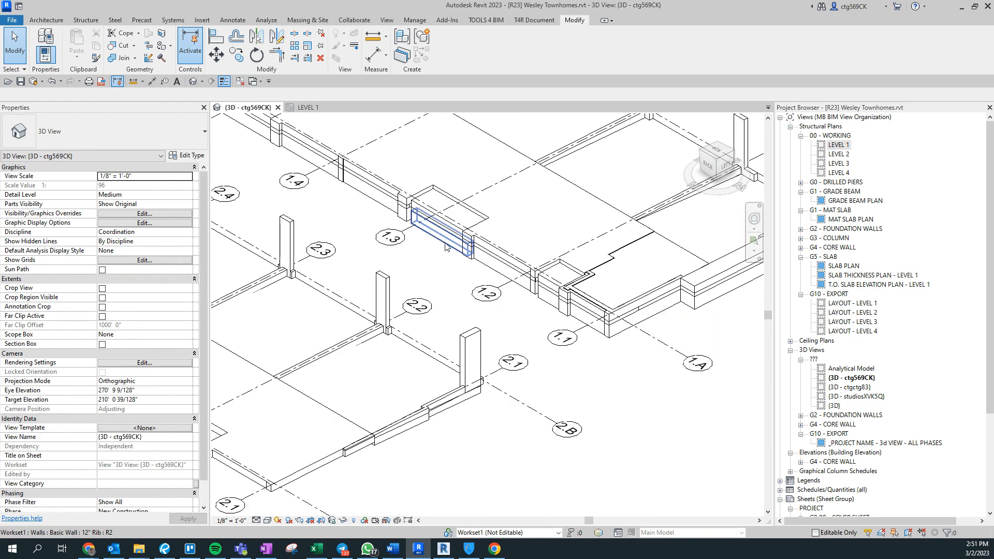
left_click(446, 242)
scroll(446, 249, "up", 4)
middle_click_drag(471, 283, 543, 187, "shift")
middle_click_drag(445, 184, 445, 135, "shift")
middle_click_drag(399, 190, 400, 196, "shift")
middle_click_drag(568, 179, 558, 283, "shift")
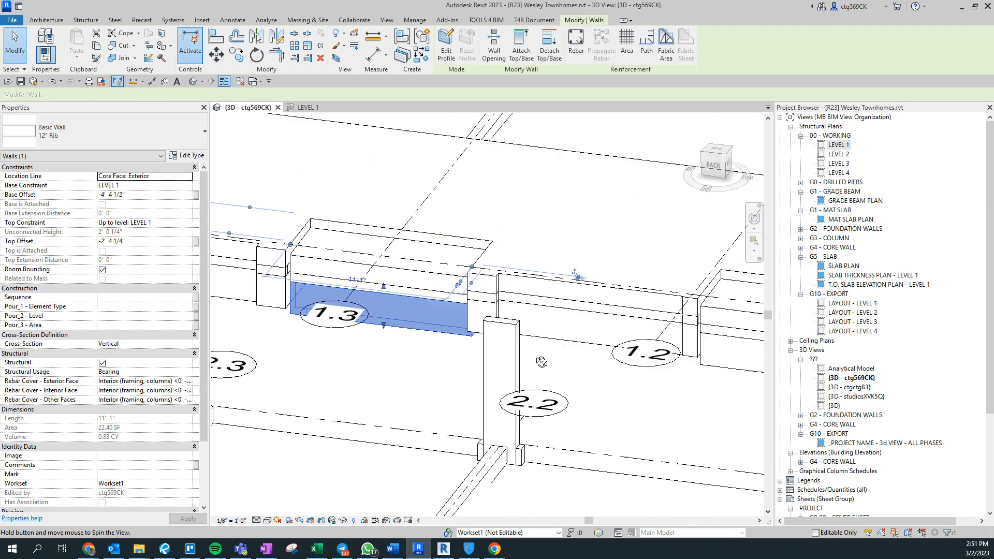